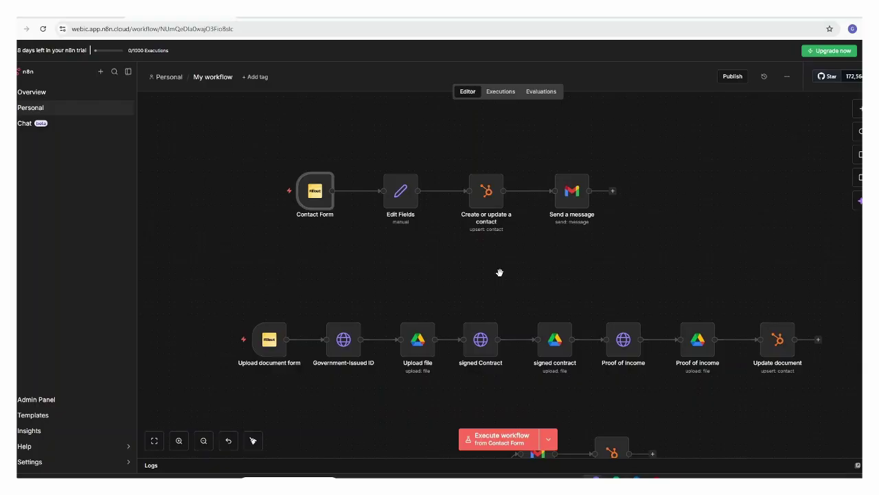
- Delete the existing HubSpot test contact, confirming with 1 in the record-count field
{"action": "left_click_drag", "start_coordinate": [499, 273], "coordinate": [496, 296]}
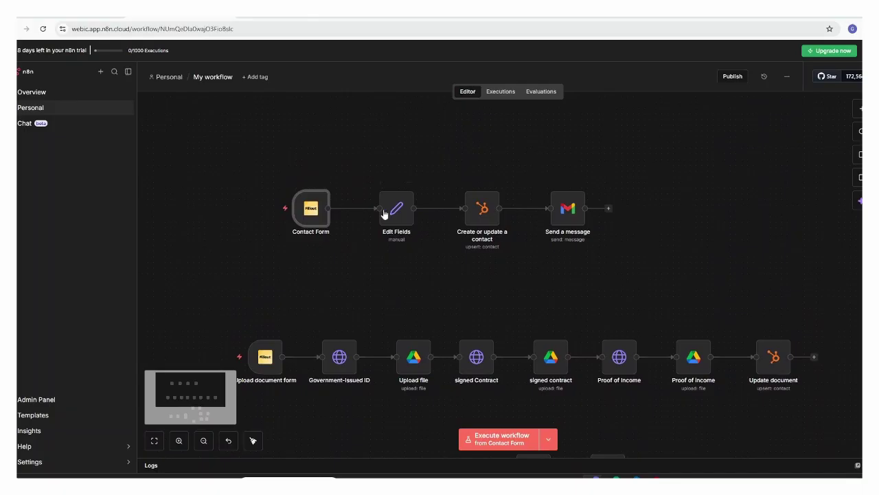
{"action": "mouse_move", "coordinate": [312, 221]}
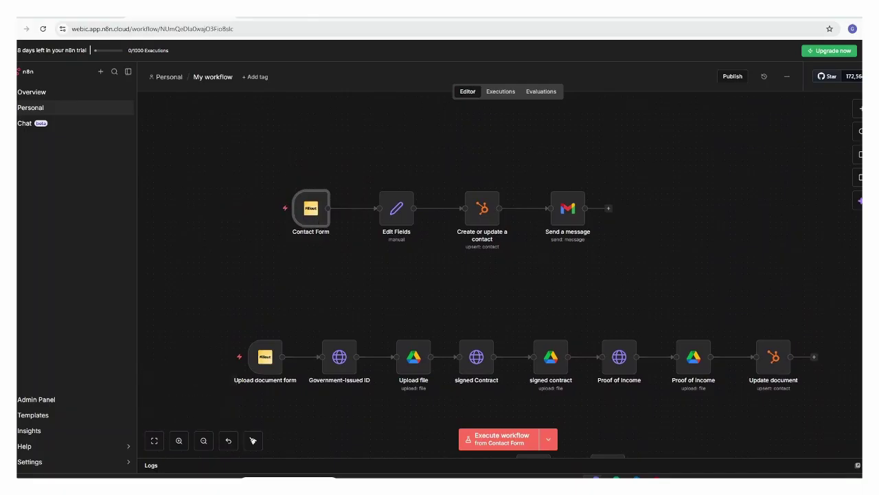
{"action": "left_click", "coordinate": [77, 15]}
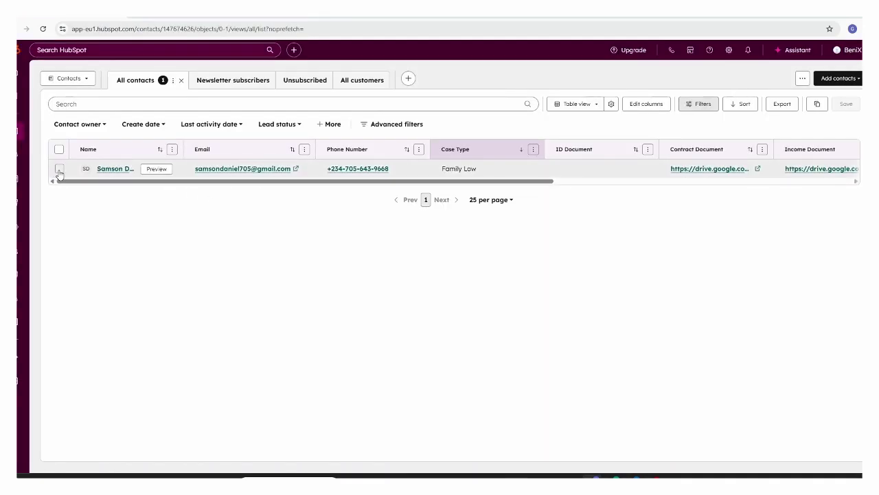
{"action": "left_click", "coordinate": [59, 170]}
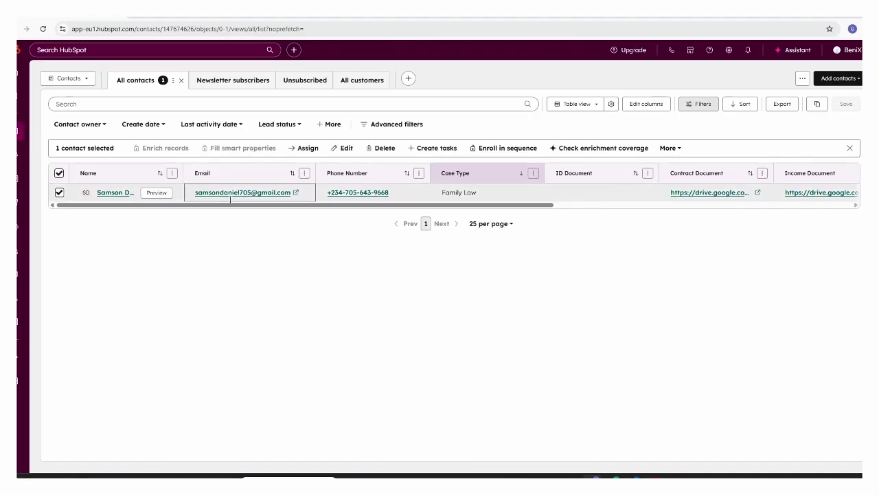
{"action": "left_click", "coordinate": [389, 149]}
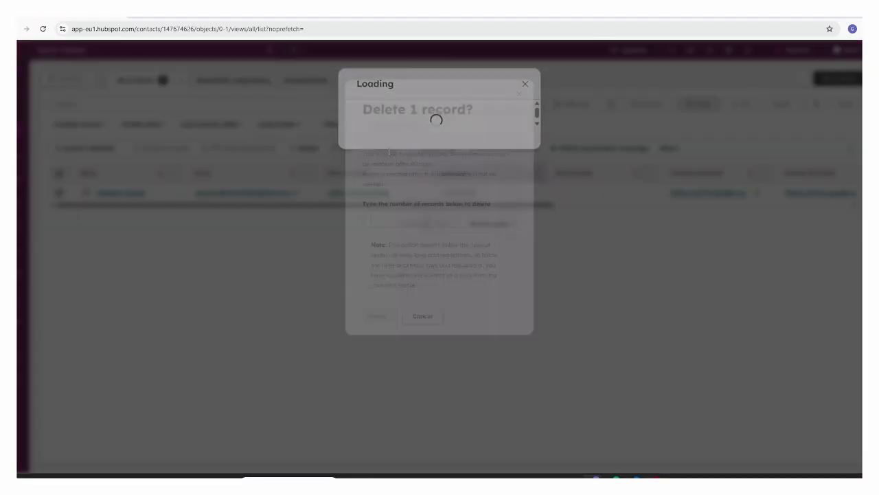
{"action": "left_click", "coordinate": [388, 217]}
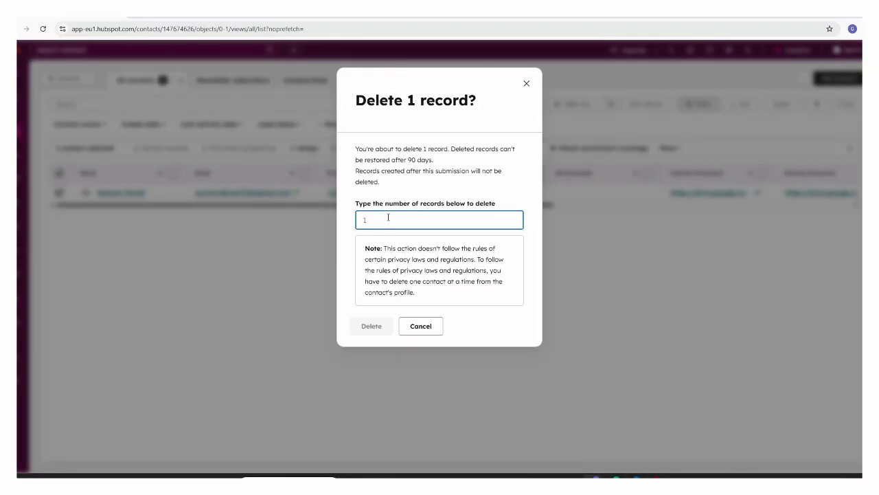
{"action": "type", "text": "1"}
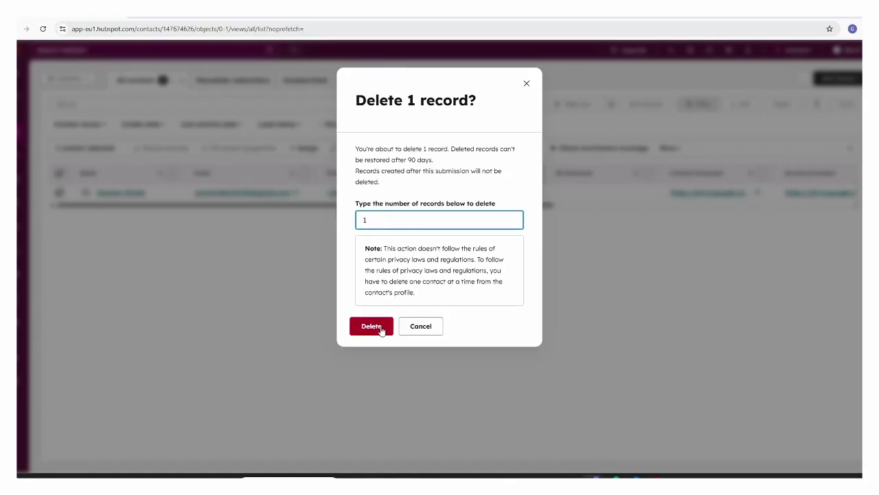
{"action": "left_click", "coordinate": [379, 328]}
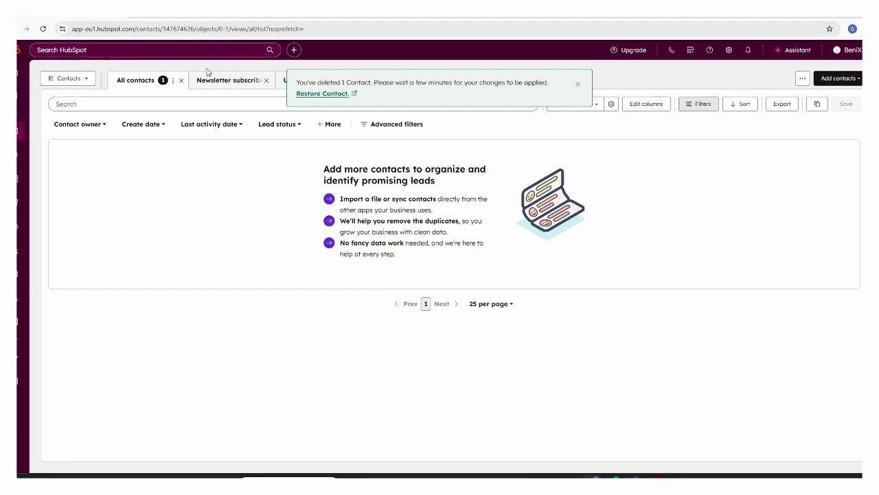
{"action": "left_click", "coordinate": [263, 12]}
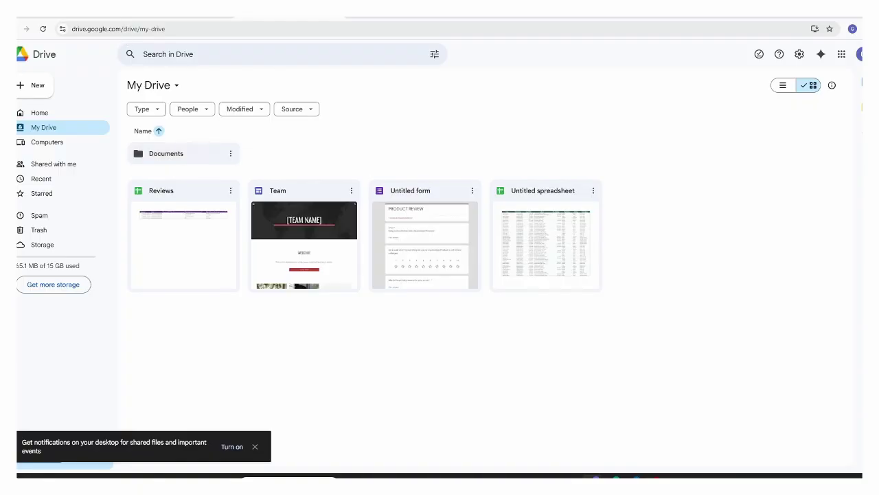
- Go from Google Drive's My Drive back to the n8n workflow editor
{"action": "left_click", "coordinate": [286, 10]}
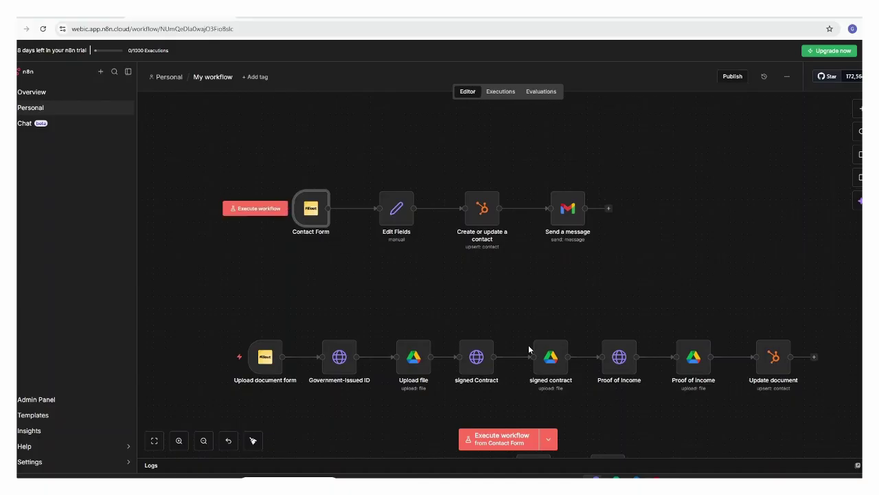
- Enter the test client's first and last name in the Fillout contact form
{"action": "left_click", "coordinate": [643, 475]}
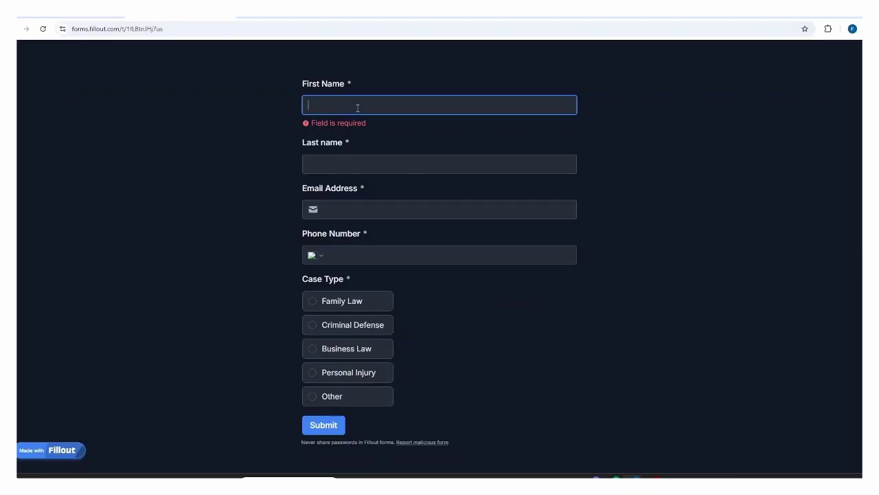
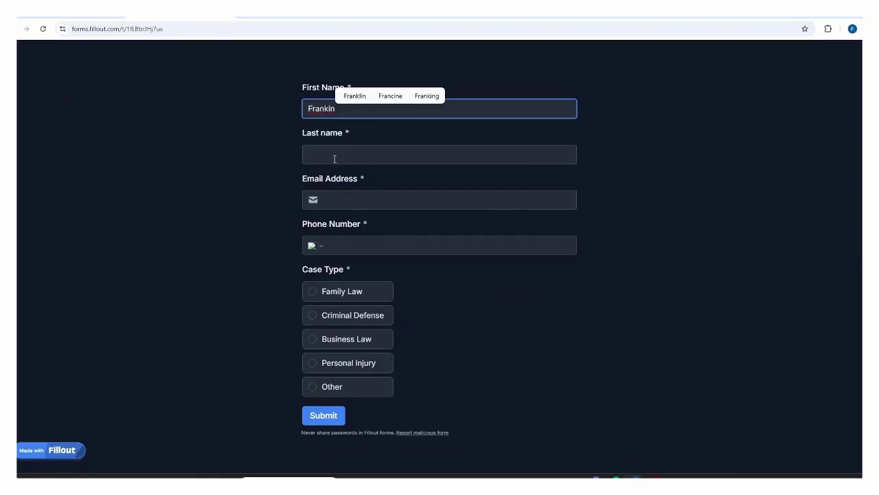
{"action": "left_click", "coordinate": [352, 98]}
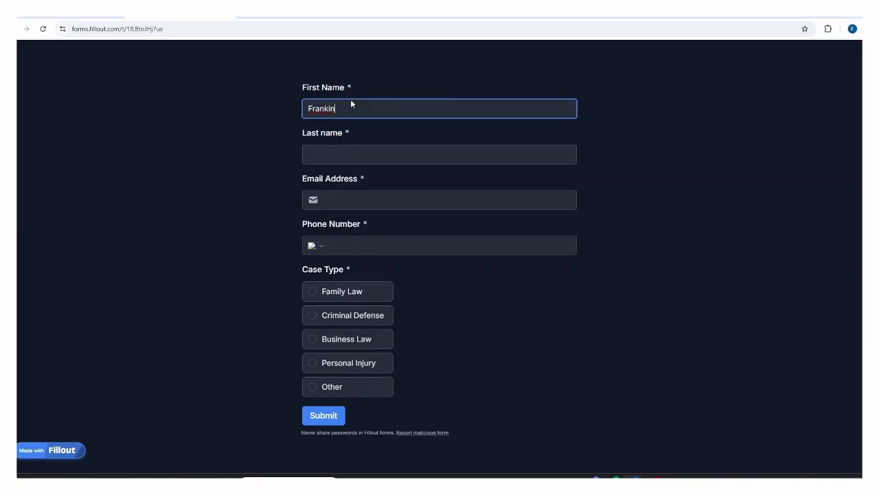
{"action": "left_click", "coordinate": [344, 155]}
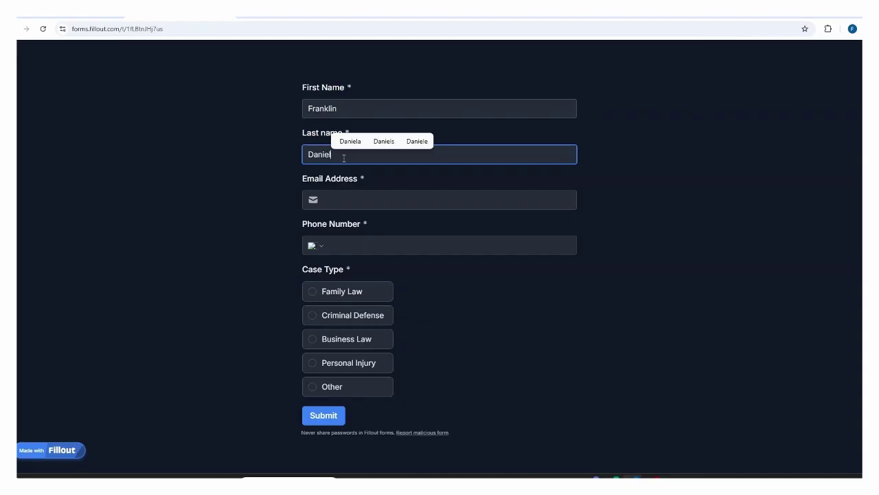
- Fill in the client's e-mail and phone number and choose Criminal Defense as case type
{"action": "left_click", "coordinate": [343, 205]}
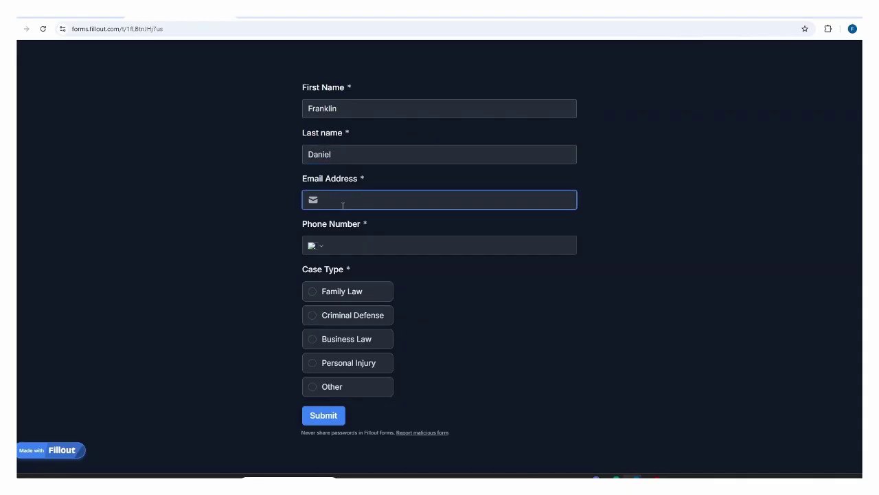
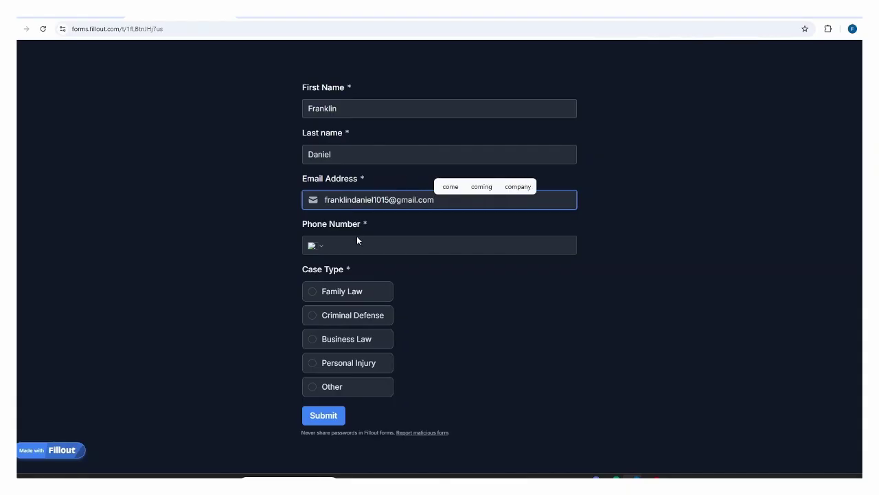
{"action": "left_click", "coordinate": [358, 240]}
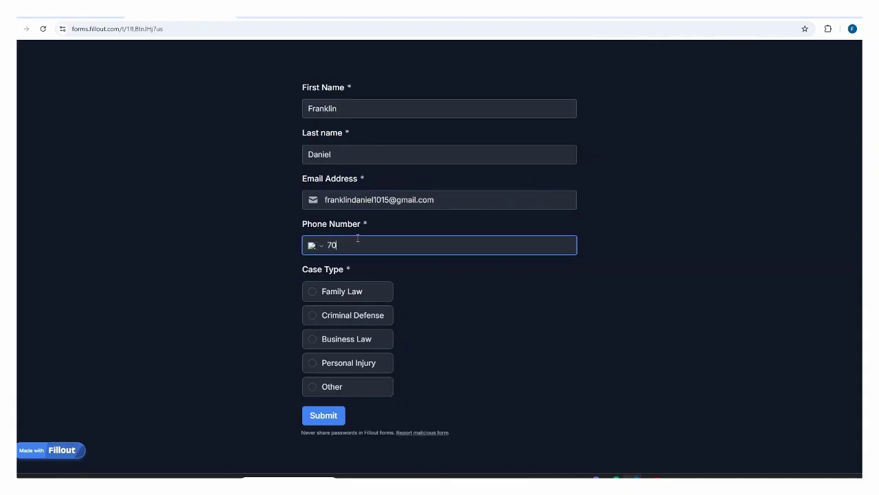
{"action": "left_click", "coordinate": [310, 317]}
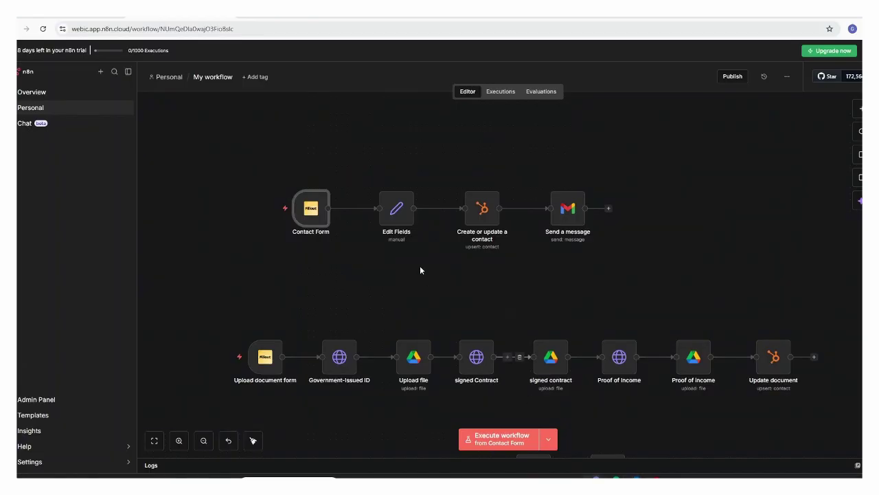
- Execute the Contact Form trigger, submit the filled Fillout form, and return to n8n
{"action": "mouse_move", "coordinate": [304, 214]}
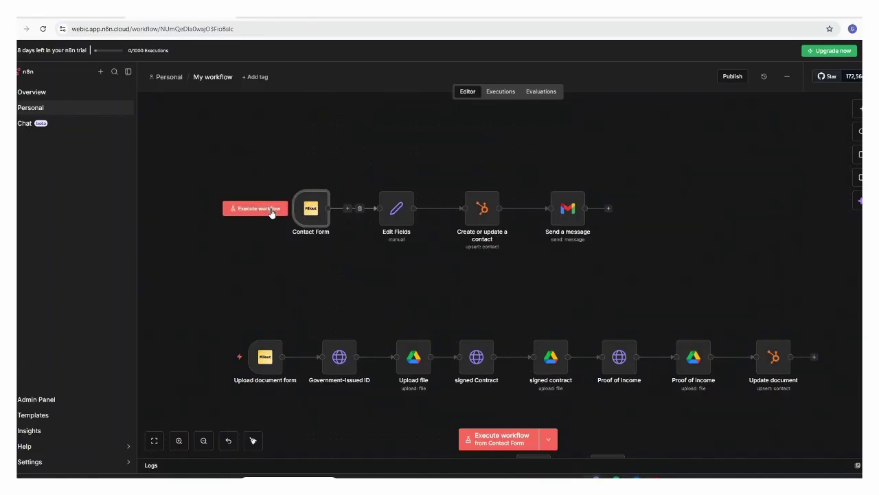
{"action": "left_click", "coordinate": [272, 211]}
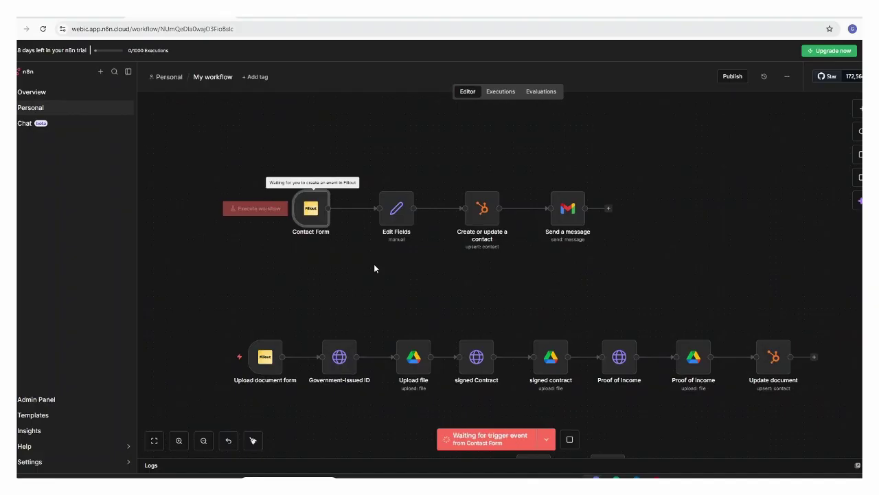
{"action": "left_click", "coordinate": [632, 477]}
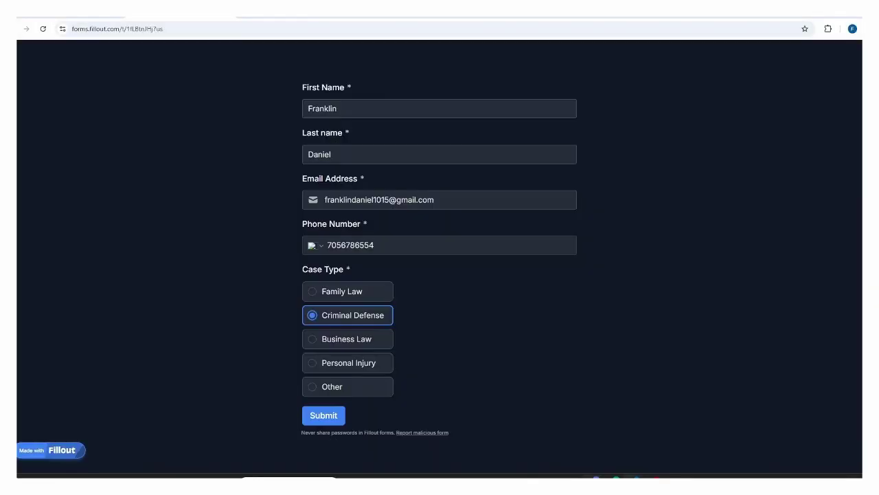
{"action": "left_click", "coordinate": [328, 417]}
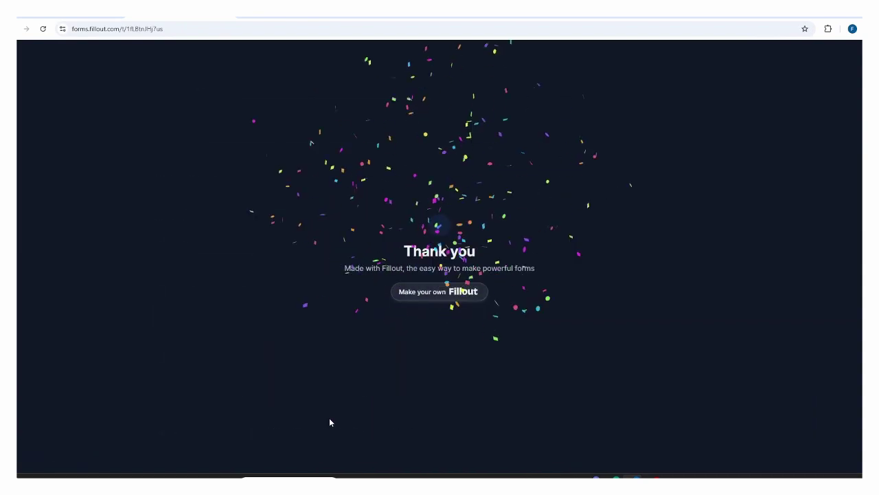
{"action": "left_click", "coordinate": [596, 476]}
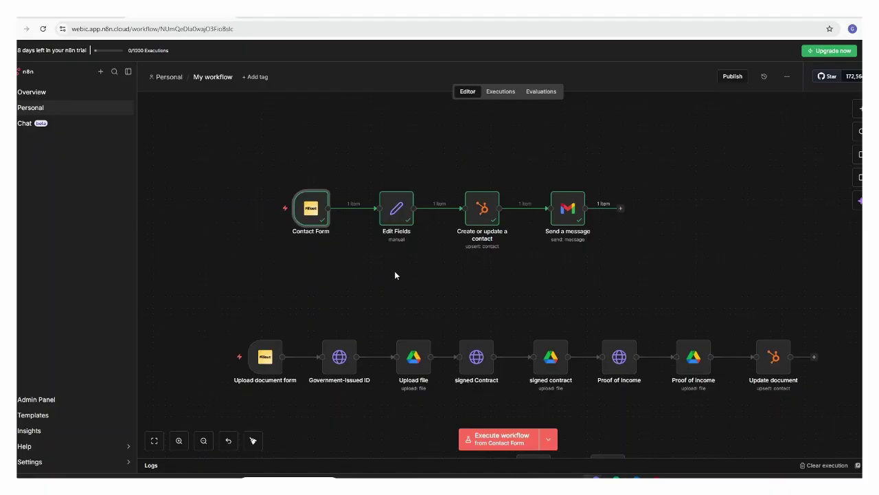
- Inspect the Contact Form trigger's single submission, including Criminal Defense case type, then close it
{"action": "mouse_move", "coordinate": [302, 219]}
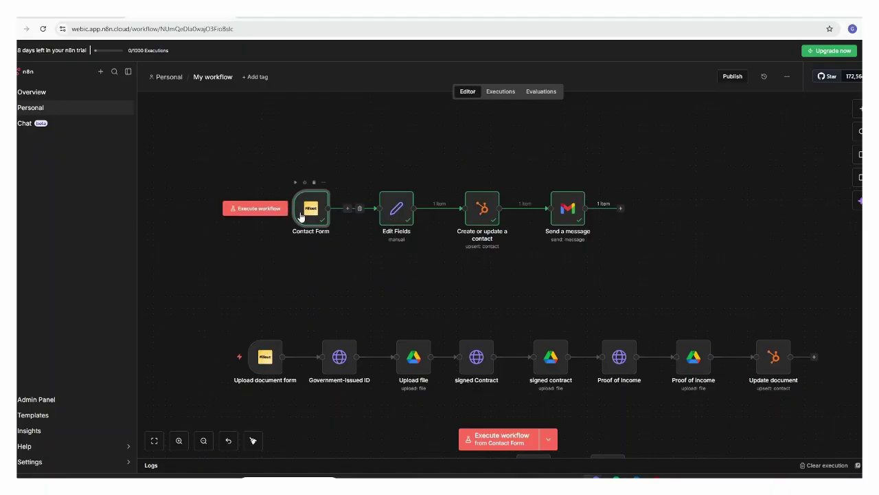
{"action": "double_click", "coordinate": [313, 214]}
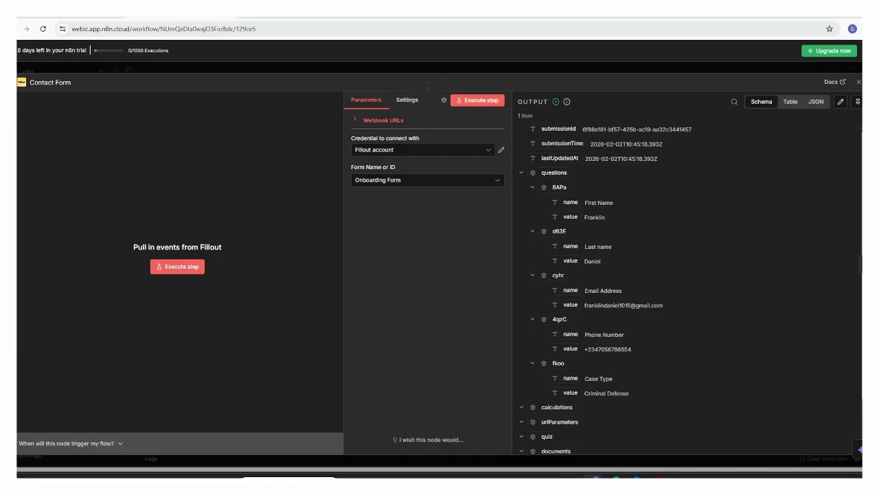
{"action": "scroll", "coordinate": [695, 196], "scroll_direction": "down", "scroll_amount": 1}
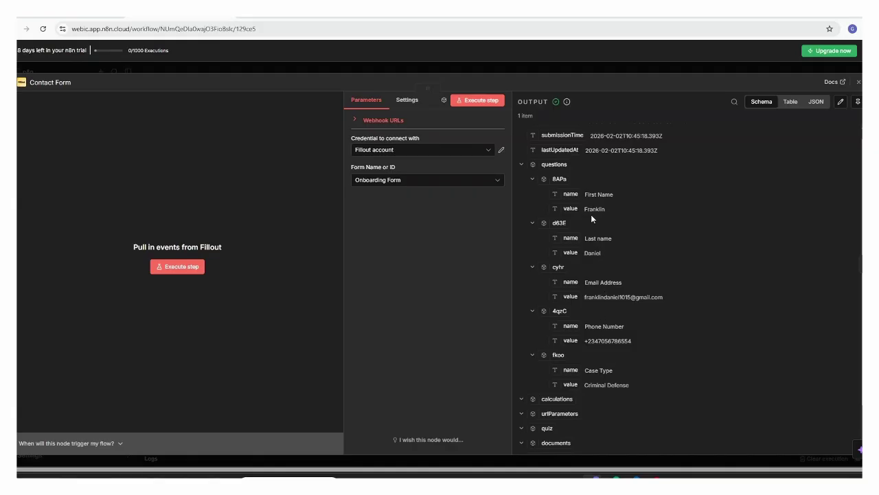
{"action": "left_click", "coordinate": [859, 82]}
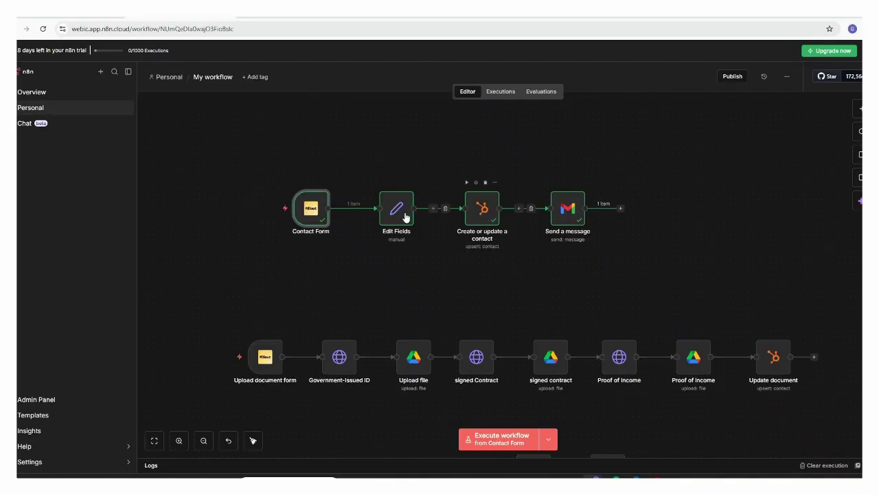
- Re-run Edit Fields so the Personalized upload Link ends with the submitter's email
{"action": "left_click", "coordinate": [397, 211]}
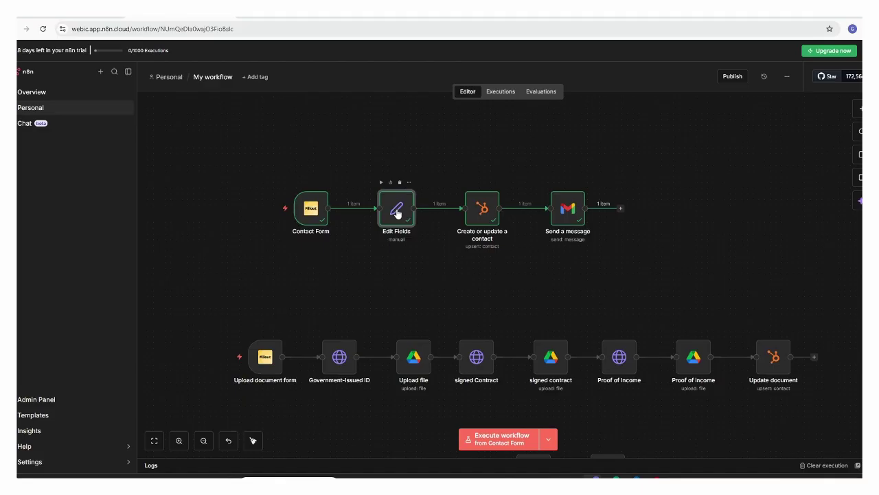
{"action": "double_click", "coordinate": [397, 211]}
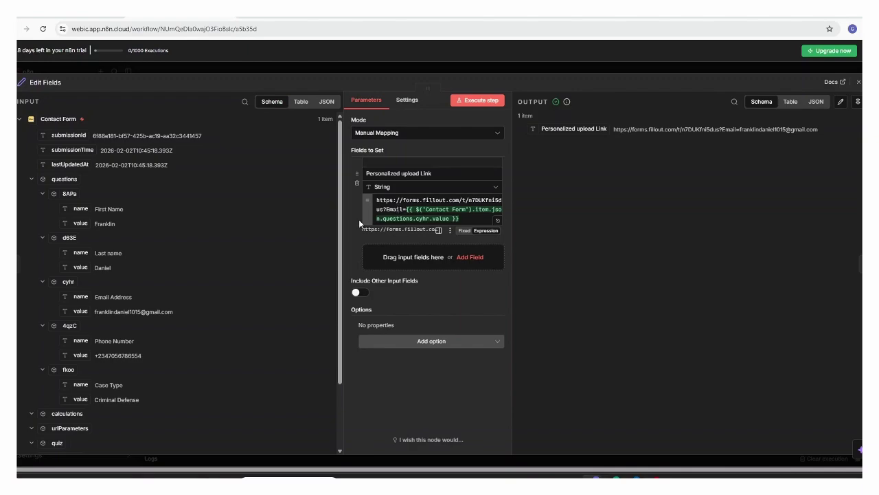
{"action": "left_click", "coordinate": [408, 211]}
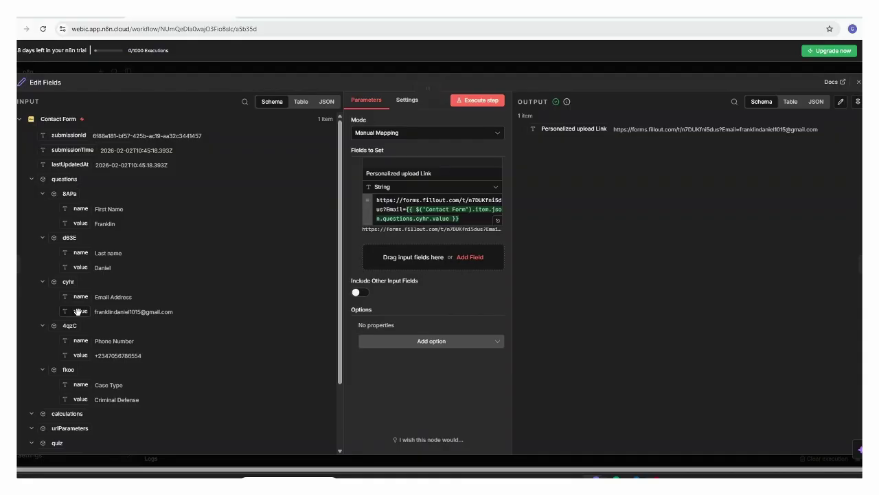
{"action": "mouse_move", "coordinate": [78, 312]}
{"action": "left_mouse_down"}
{"action": "mouse_move", "coordinate": [194, 276]}
{"action": "mouse_move", "coordinate": [205, 253]}
{"action": "mouse_move", "coordinate": [53, 326]}
{"action": "mouse_move", "coordinate": [75, 321]}
{"action": "left_mouse_up"}
{"action": "left_click", "coordinate": [483, 101]}
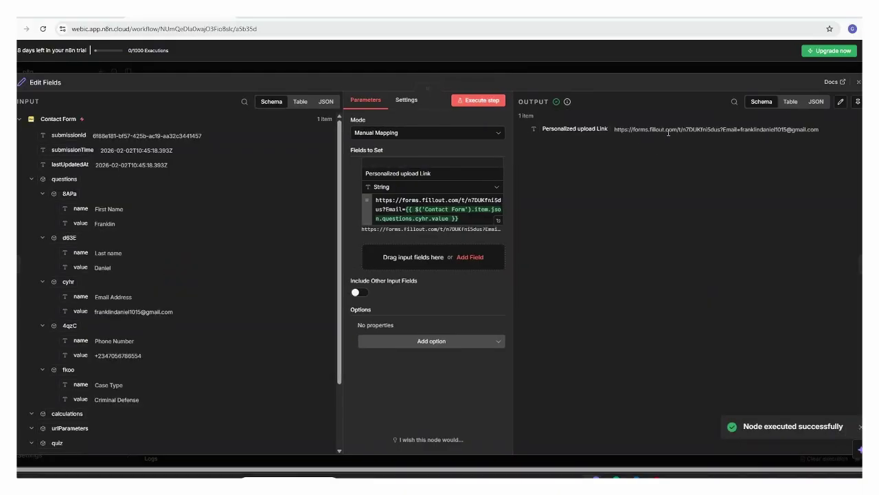
{"action": "left_click", "coordinate": [859, 82]}
- Open the Create or update a contact node and view its HubSpot account credential
{"action": "mouse_move", "coordinate": [480, 216]}
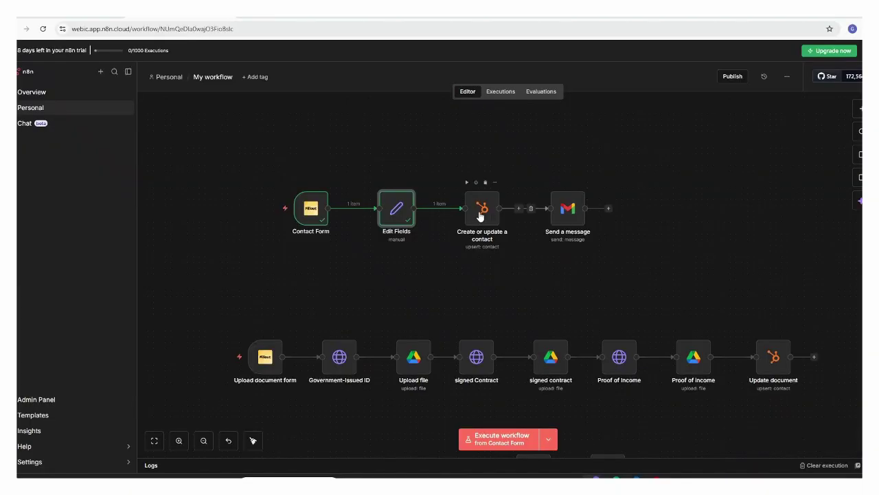
{"action": "left_click", "coordinate": [480, 216]}
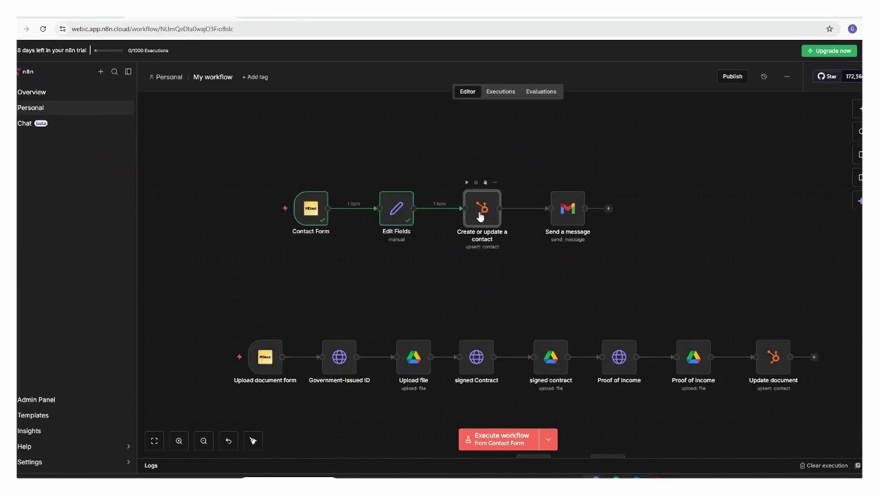
{"action": "double_click", "coordinate": [479, 213]}
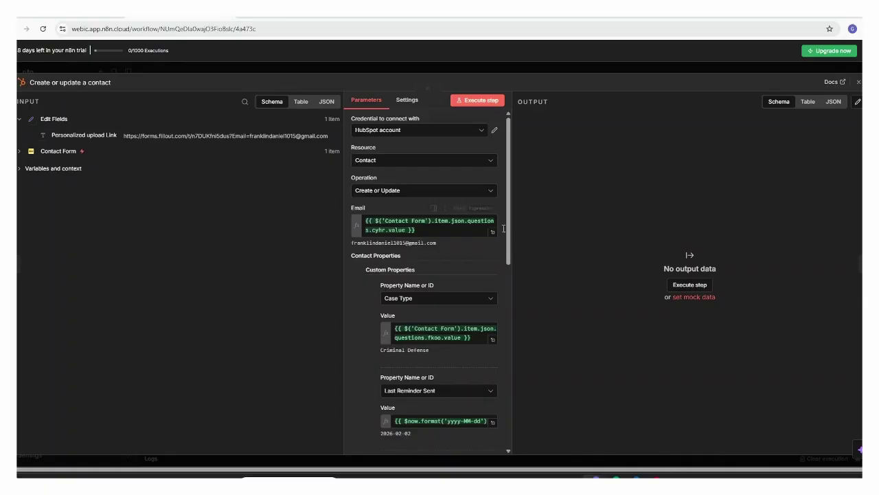
{"action": "left_click", "coordinate": [494, 131]}
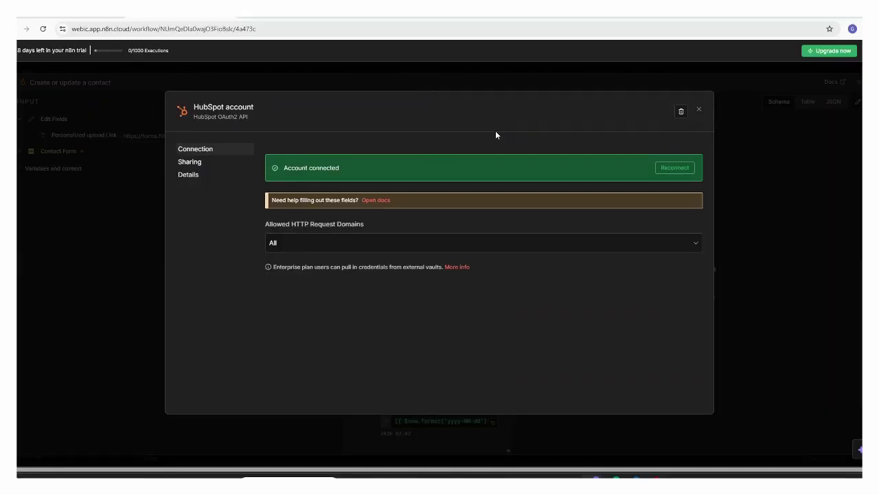
{"action": "left_click", "coordinate": [699, 110]}
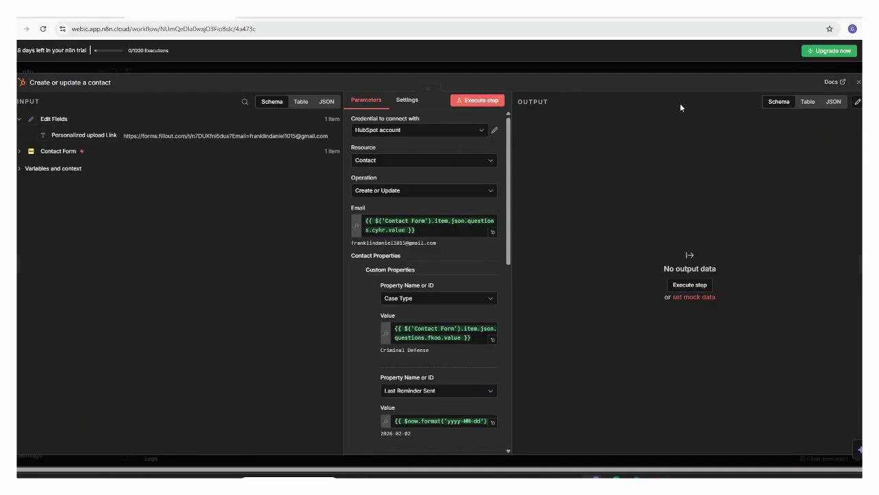
- Draft a new HubSpot credential, trying API Key and App Token, then discard it unsaved
{"action": "left_click", "coordinate": [421, 130]}
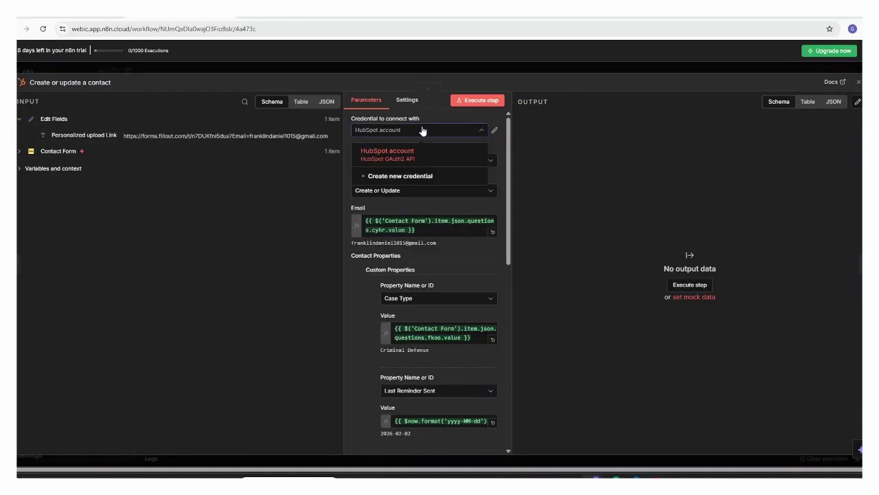
{"action": "left_click", "coordinate": [399, 178]}
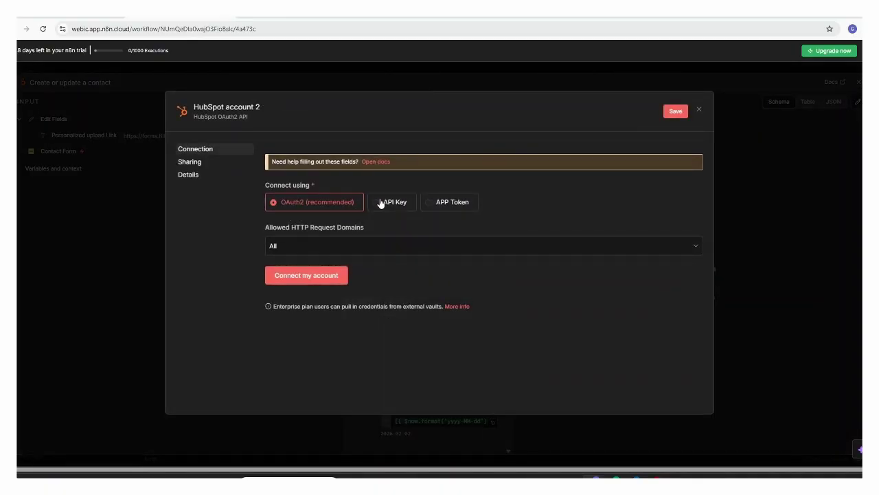
{"action": "left_click", "coordinate": [386, 202]}
{"action": "key", "text": "ctrl+v"}
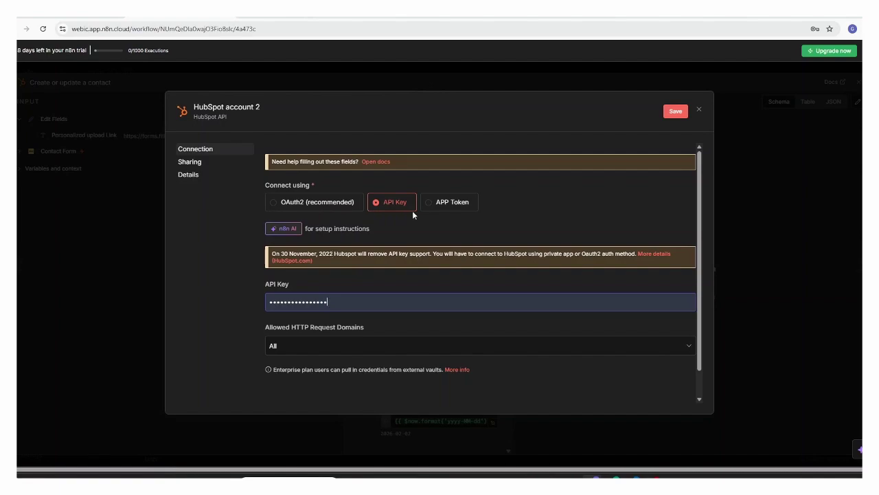
{"action": "left_click", "coordinate": [447, 202]}
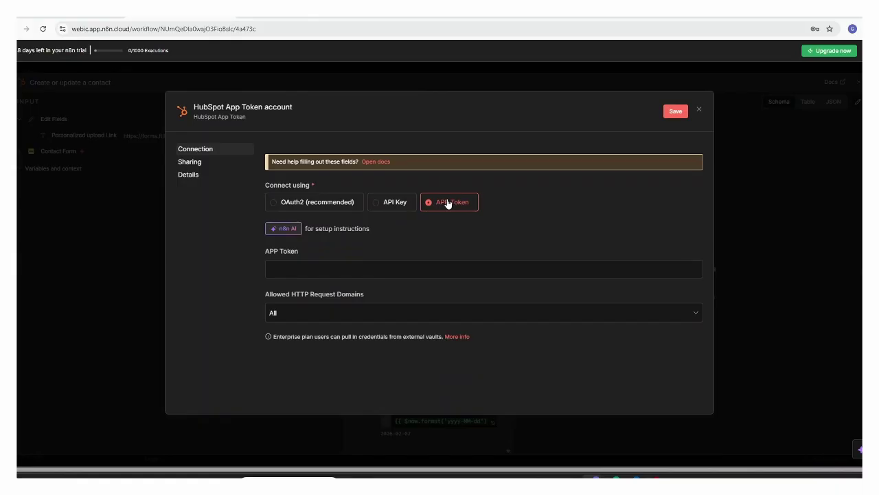
{"action": "left_click", "coordinate": [309, 204]}
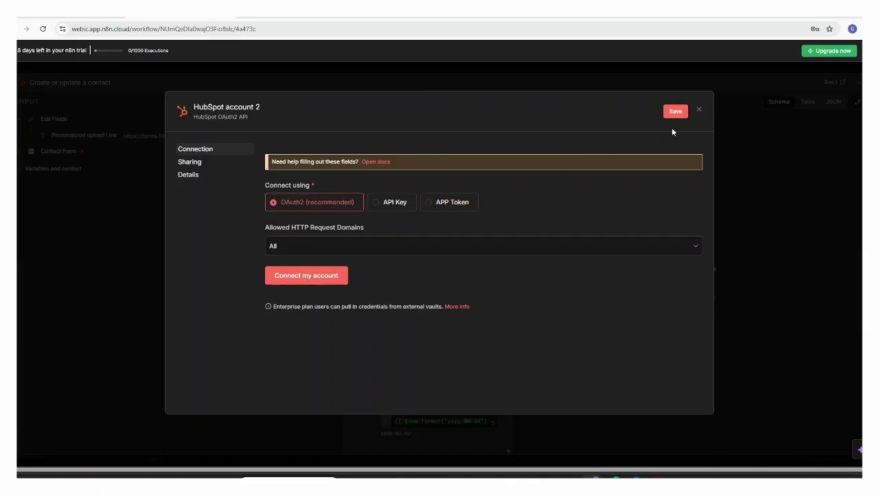
{"action": "left_click", "coordinate": [699, 110]}
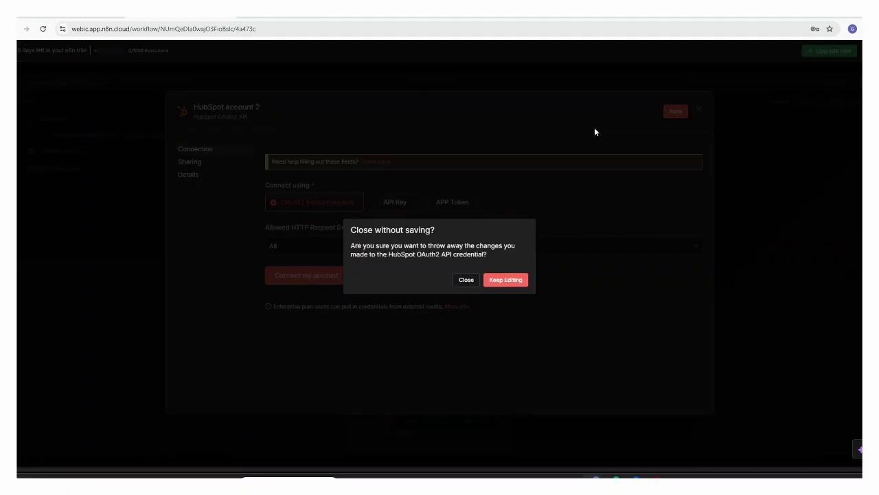
{"action": "left_click", "coordinate": [465, 283]}
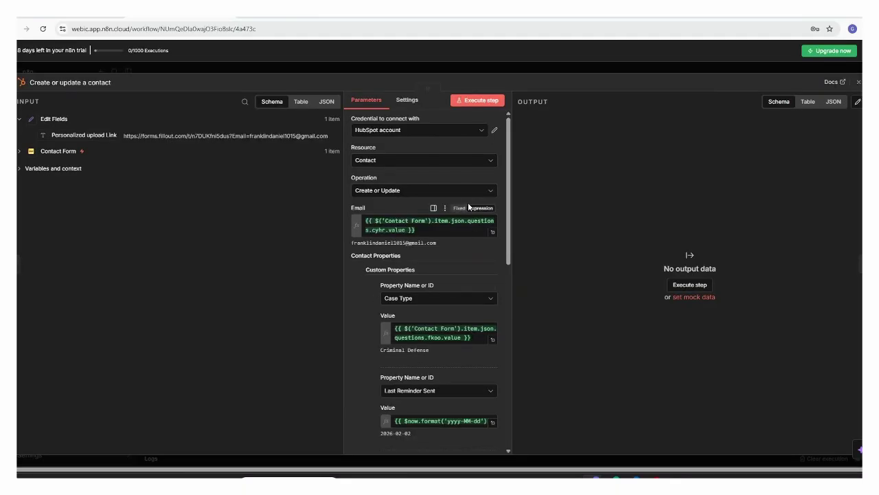
- Keep Contact as the resource and review the Contact Form input's mapped fields
{"action": "left_click", "coordinate": [409, 169]}
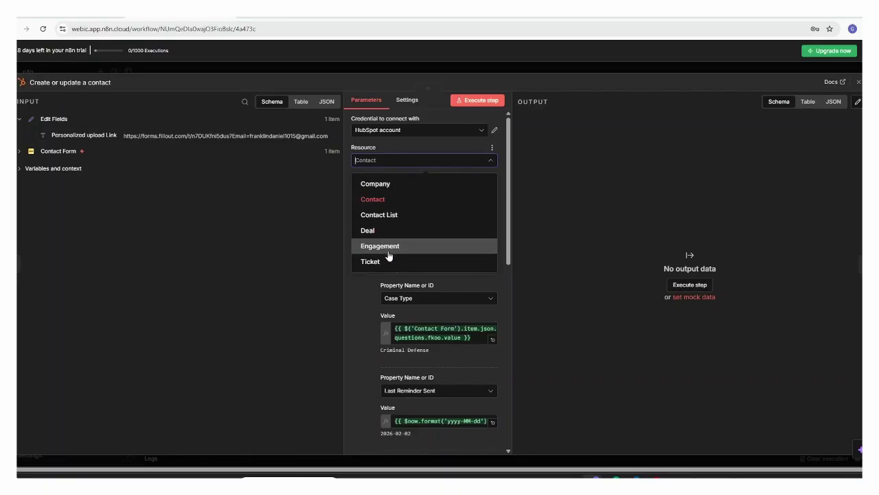
{"action": "left_click", "coordinate": [330, 250]}
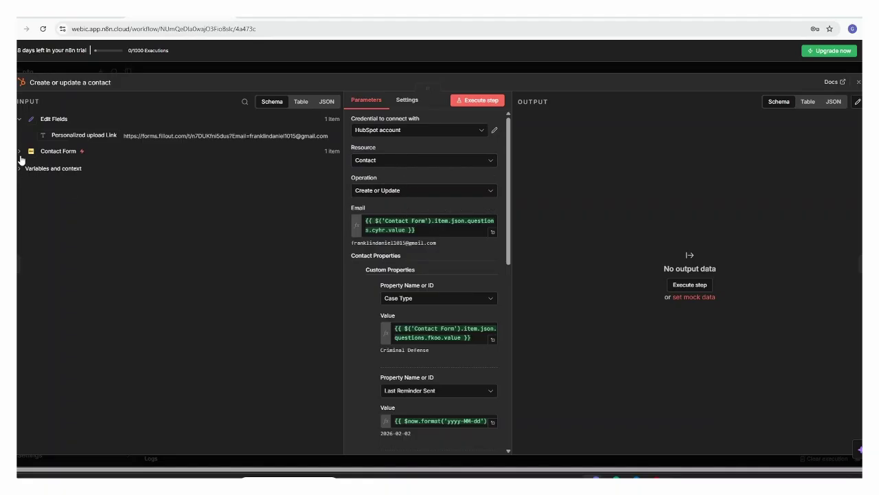
{"action": "left_click", "coordinate": [20, 152]}
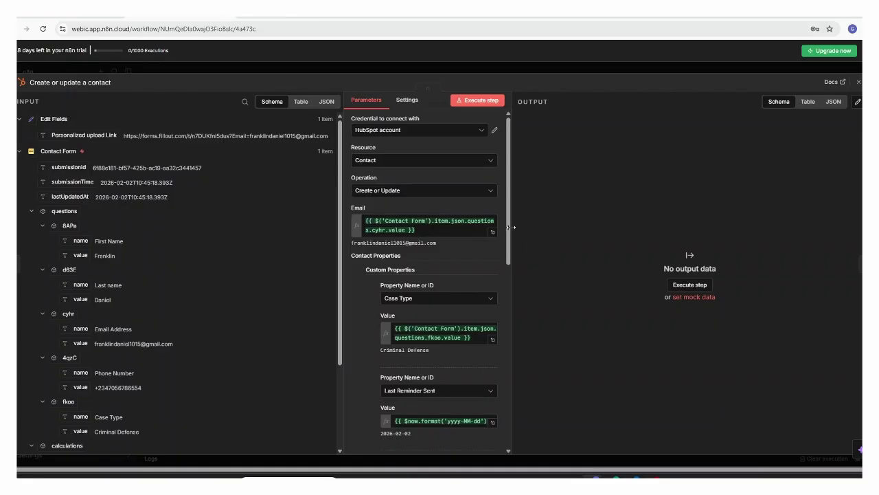
{"action": "left_click_drag", "start_coordinate": [511, 228], "coordinate": [512, 252]}
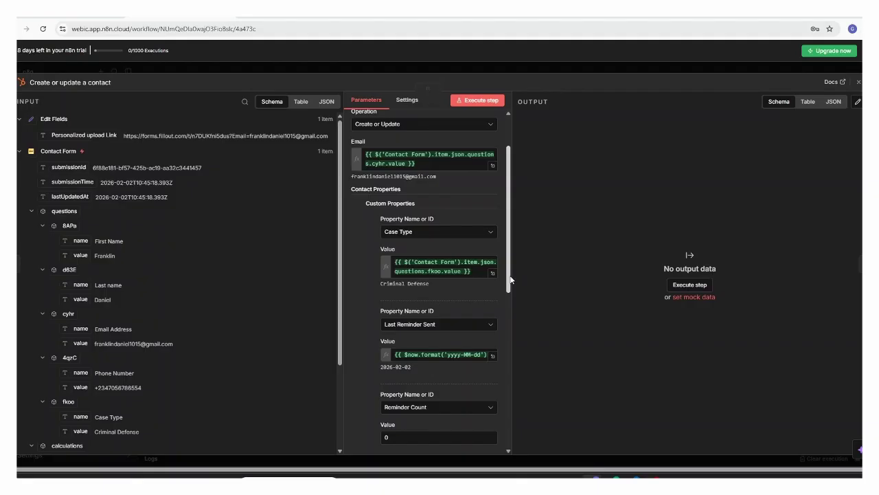
{"action": "left_click", "coordinate": [91, 19]}
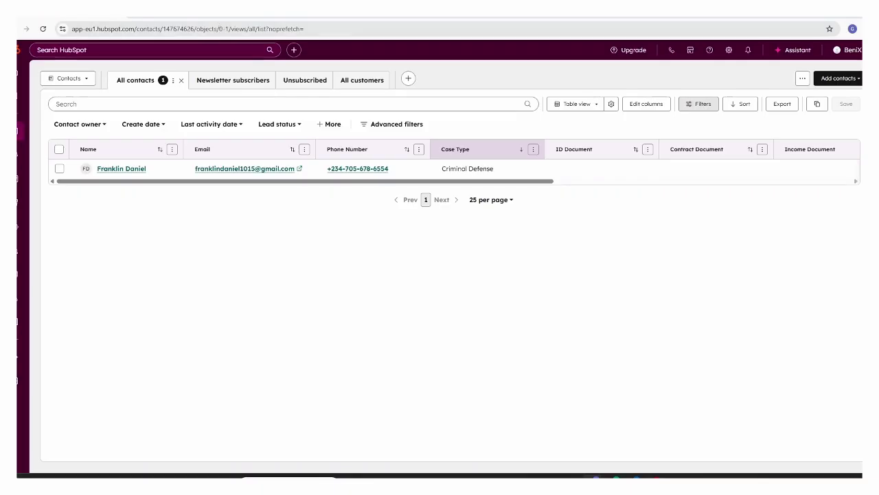
- Go back to the n8n contact node after checking the Criminal Defense contact in HubSpot
{"action": "left_click", "coordinate": [186, 19]}
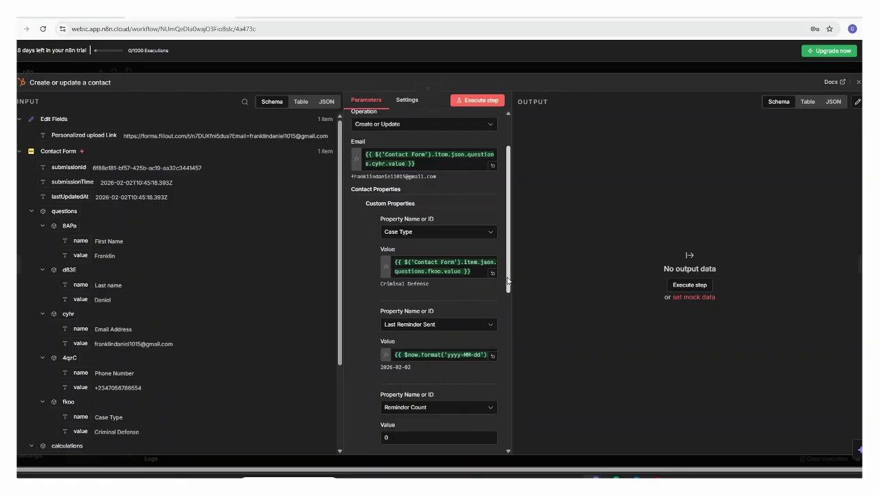
- Scroll through the contact's custom properties, including Document Upload Link, then close the node
{"action": "left_click_drag", "start_coordinate": [508, 280], "coordinate": [510, 316]}
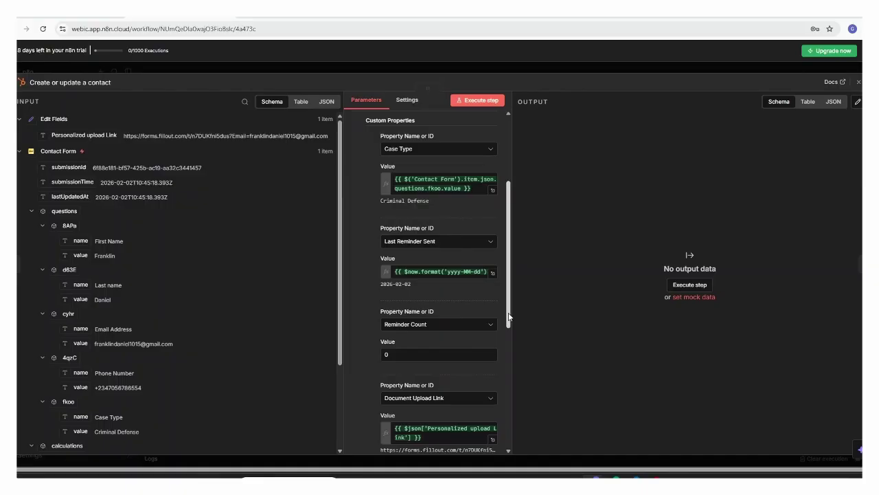
{"action": "left_click_drag", "start_coordinate": [509, 316], "coordinate": [510, 340]}
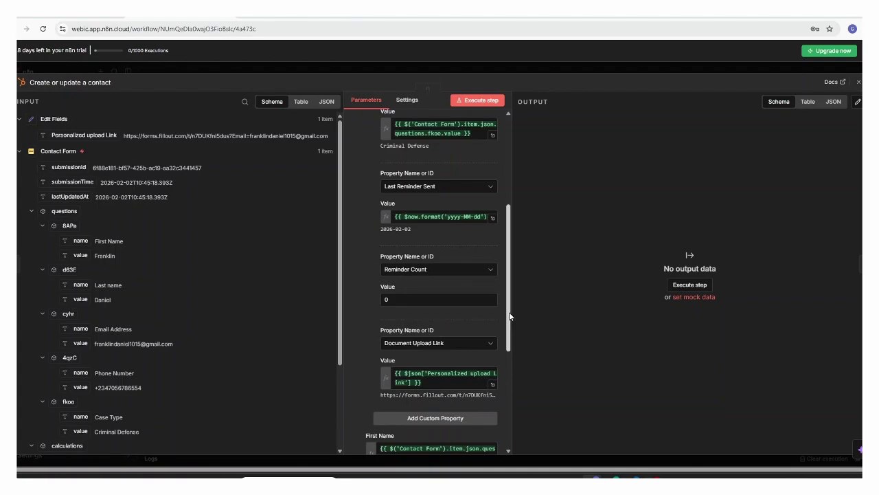
{"action": "left_click_drag", "start_coordinate": [510, 323], "coordinate": [510, 356]}
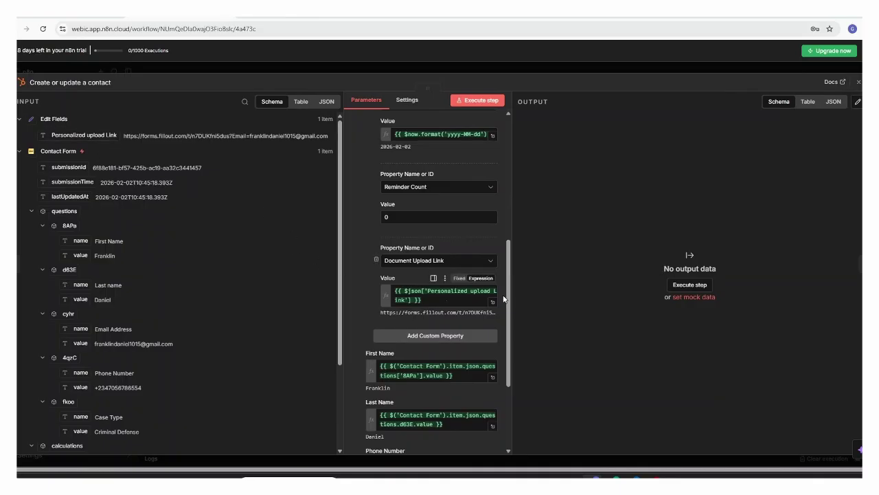
{"action": "left_click_drag", "start_coordinate": [513, 306], "coordinate": [511, 375]}
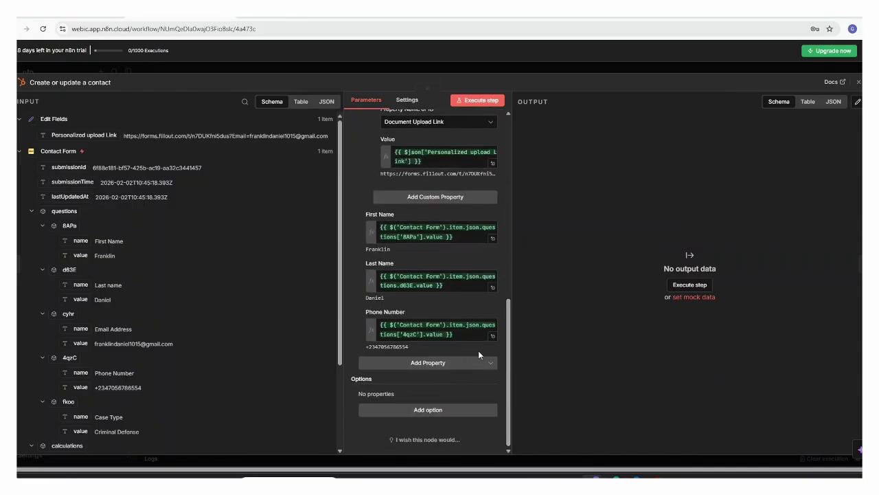
{"action": "left_click_drag", "start_coordinate": [510, 356], "coordinate": [513, 315]}
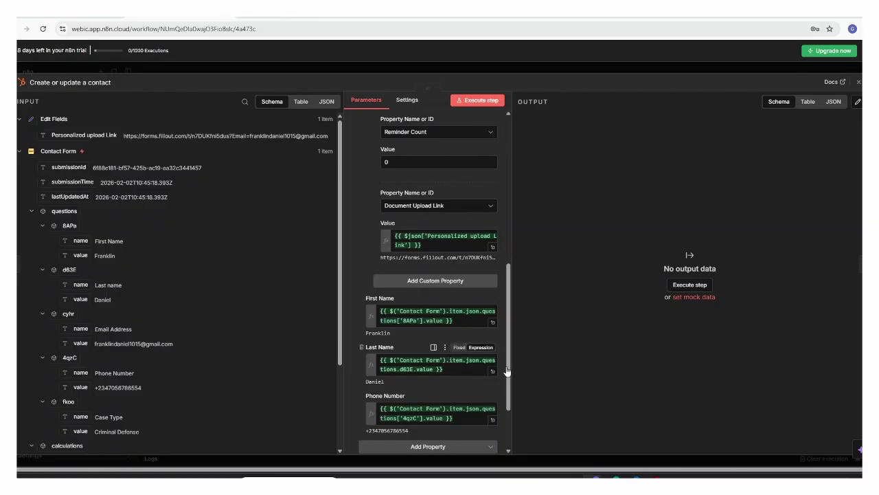
{"action": "left_click_drag", "start_coordinate": [509, 371], "coordinate": [513, 273]}
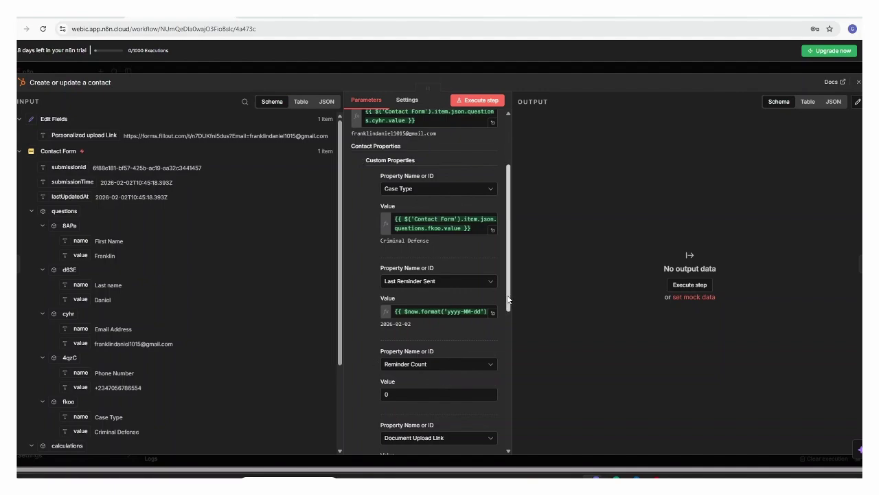
{"action": "left_click_drag", "start_coordinate": [509, 300], "coordinate": [507, 367]}
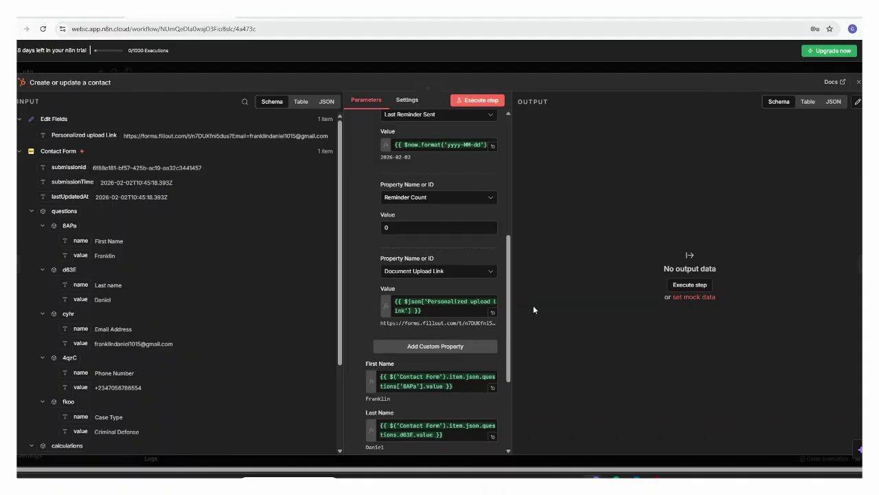
{"action": "left_click", "coordinate": [858, 83]}
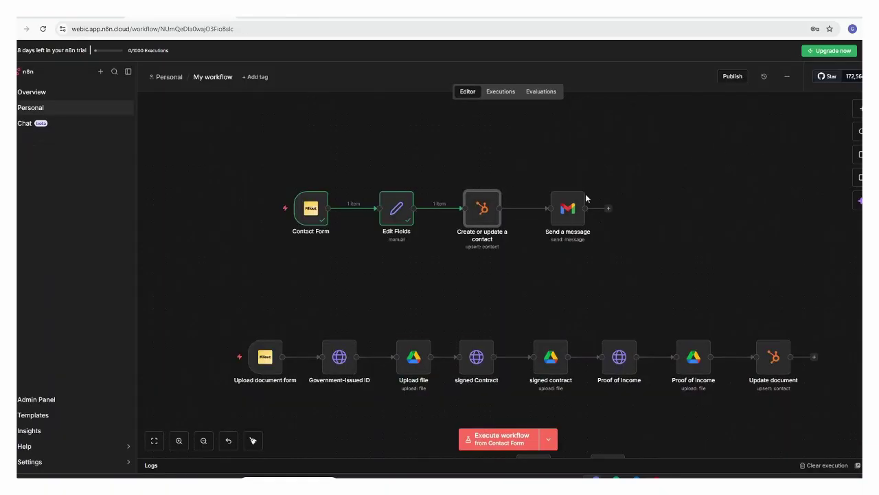
- Open the Send a message step, keep Message / Send, and expand the Subject expression preview
{"action": "left_click", "coordinate": [573, 214]}
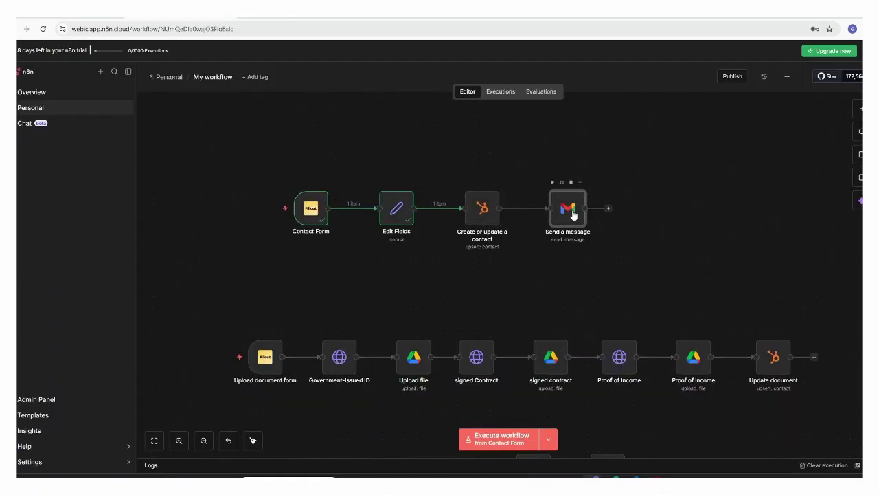
{"action": "double_click", "coordinate": [573, 215]}
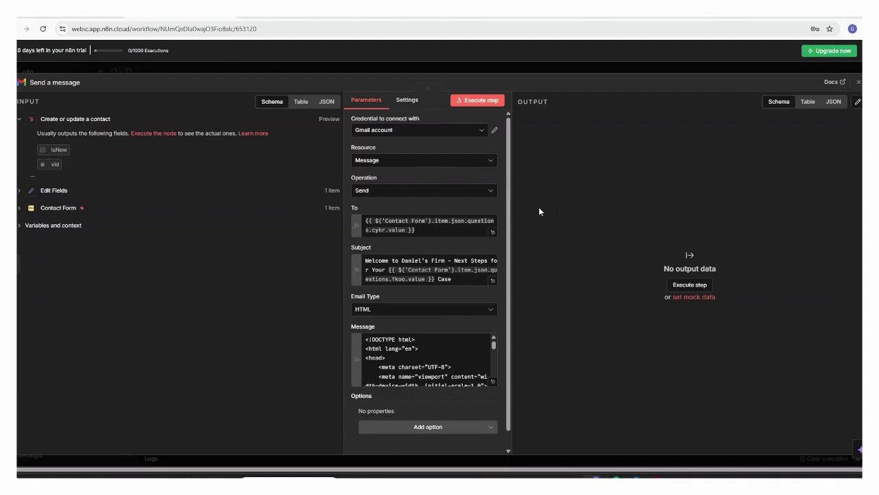
{"action": "left_click", "coordinate": [415, 163]}
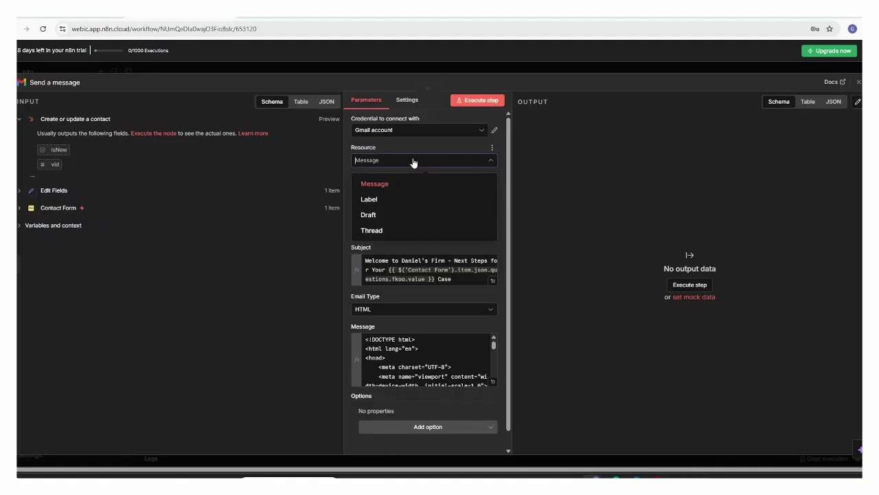
{"action": "left_click", "coordinate": [414, 162]}
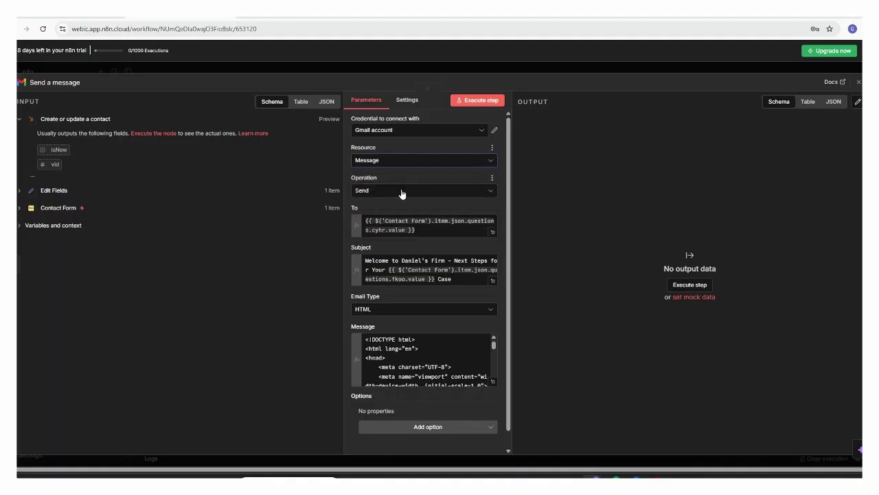
{"action": "left_click", "coordinate": [402, 191]}
{"action": "left_click", "coordinate": [402, 192]}
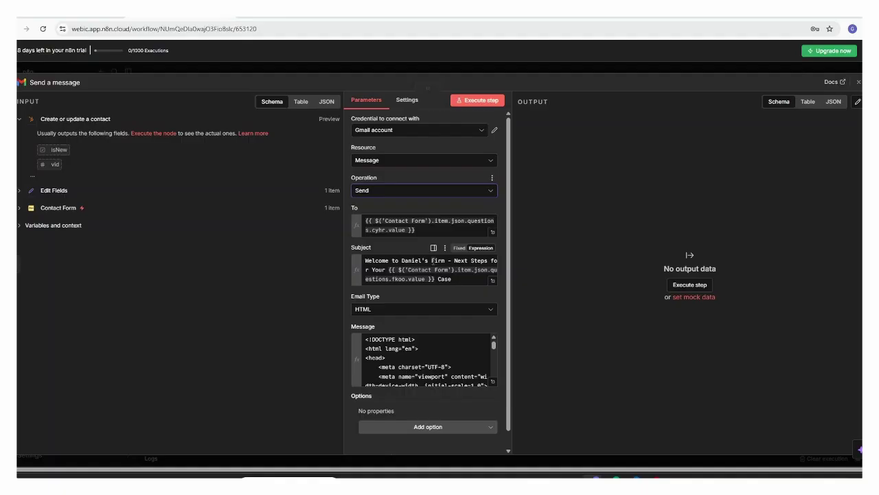
{"action": "left_click", "coordinate": [492, 283]}
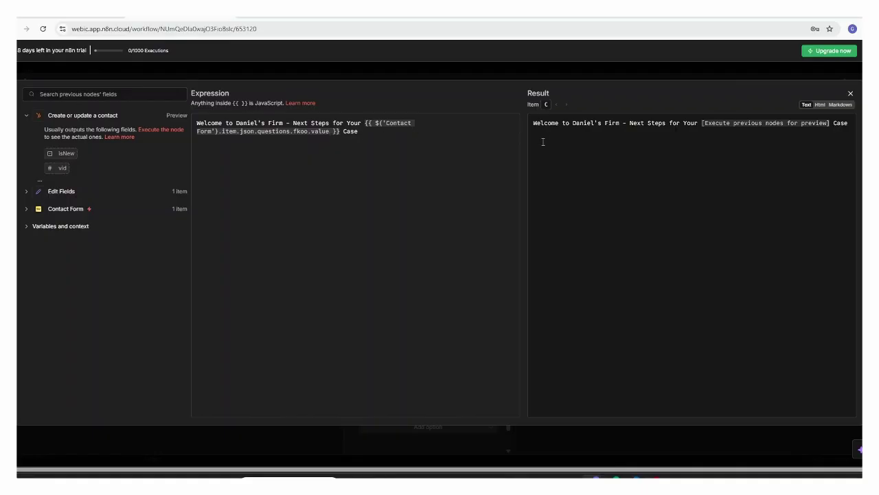
- Preview the email's HTML message body as rendered HTML, then close the expression editor
{"action": "left_click", "coordinate": [851, 93]}
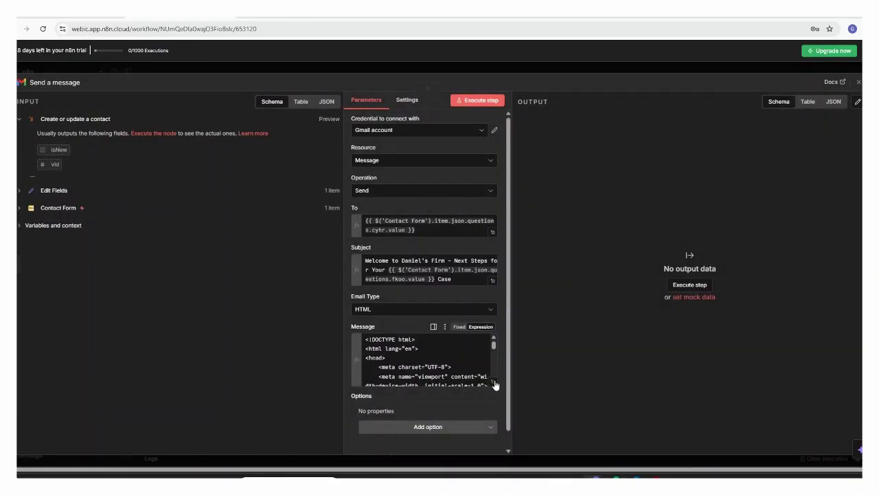
{"action": "left_click", "coordinate": [494, 385]}
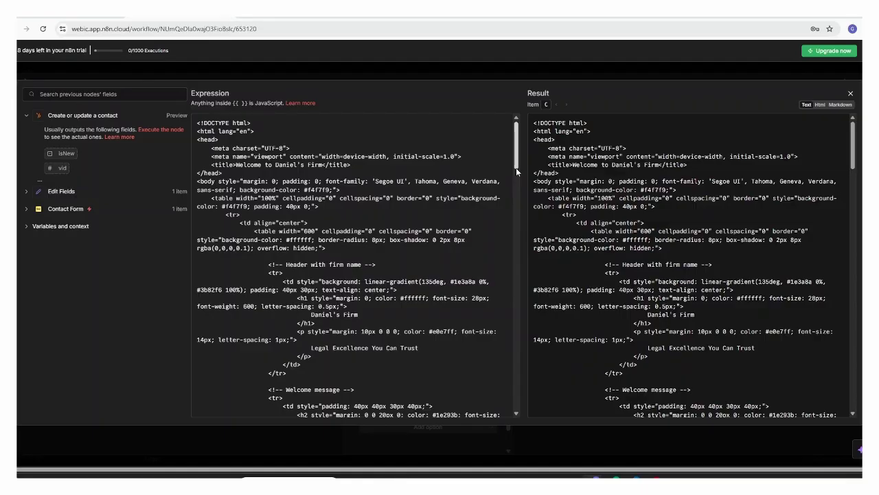
{"action": "left_click", "coordinate": [819, 105]}
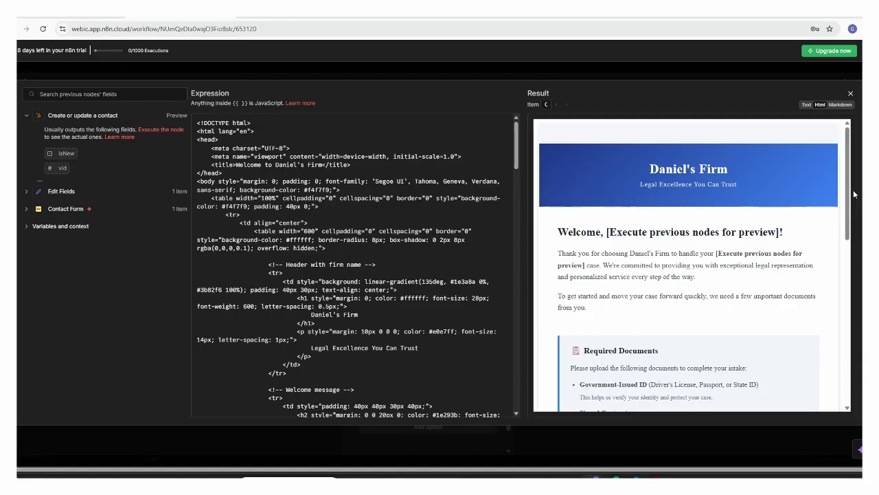
{"action": "mouse_move", "coordinate": [851, 200]}
{"action": "left_mouse_down"}
{"action": "mouse_move", "coordinate": [859, 385]}
{"action": "mouse_move", "coordinate": [841, 192]}
{"action": "left_mouse_up"}
{"action": "left_click", "coordinate": [851, 94]}
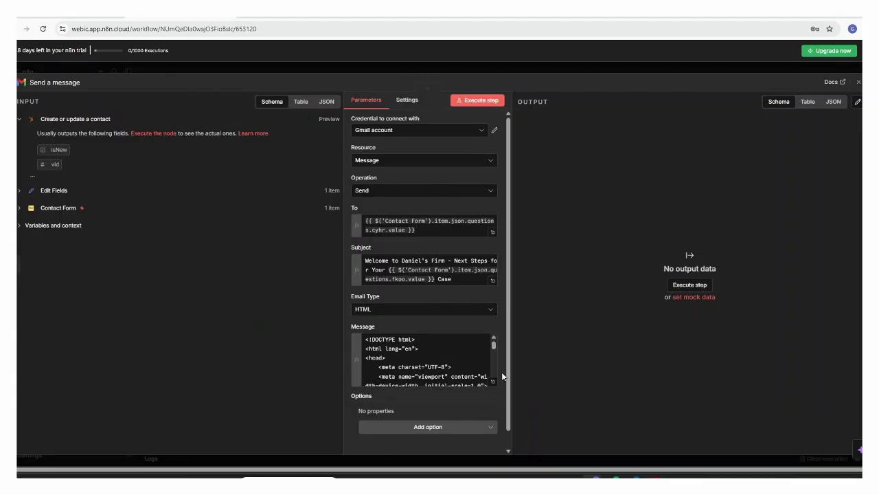
- Add the Append n8n Attribution option turned off and close the Send a message step
{"action": "left_click", "coordinate": [465, 429]}
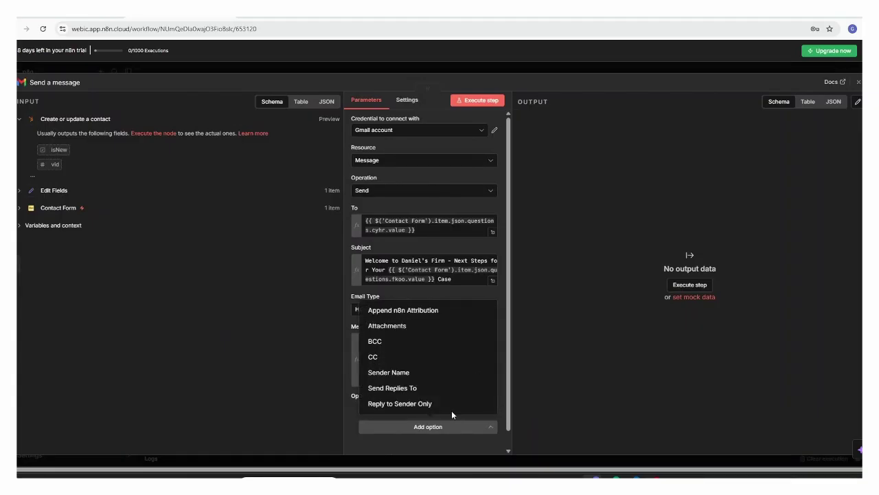
{"action": "left_click", "coordinate": [422, 310]}
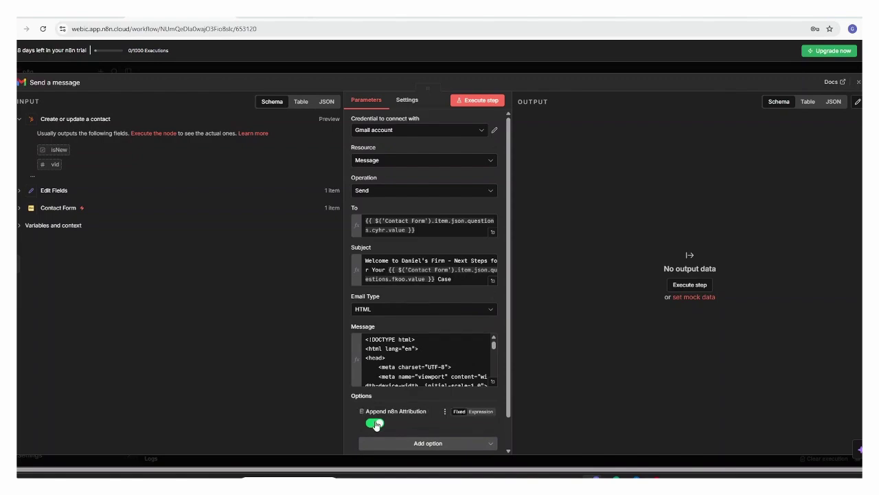
{"action": "left_click", "coordinate": [374, 424]}
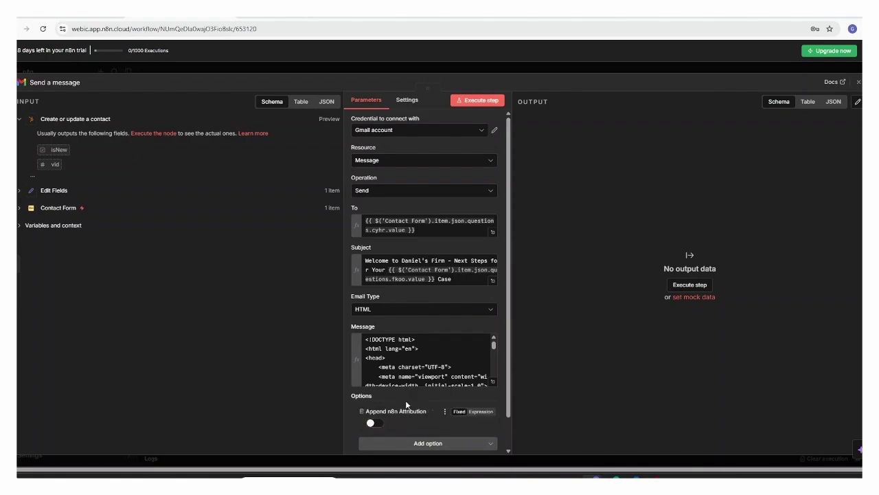
{"action": "left_click", "coordinate": [858, 82]}
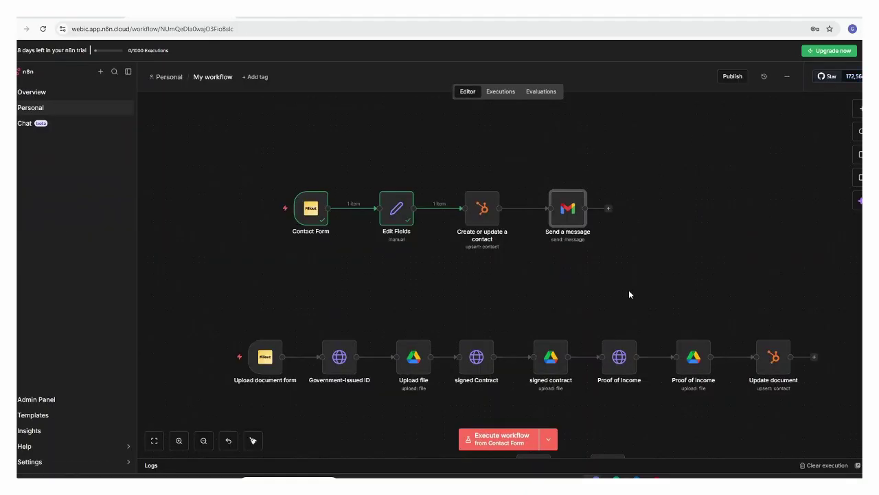
- Read the received welcome email in Gmail and follow its Upload Documents Now link
{"action": "left_click", "coordinate": [633, 426]}
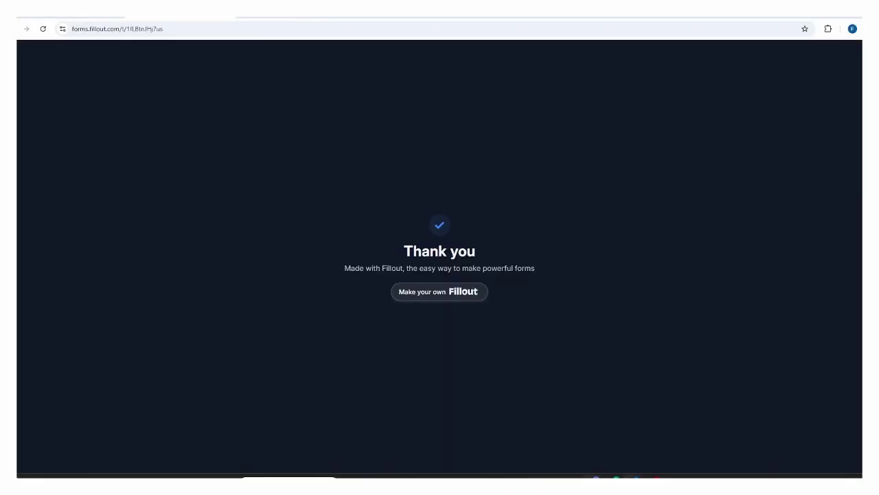
{"action": "left_click", "coordinate": [116, 16]}
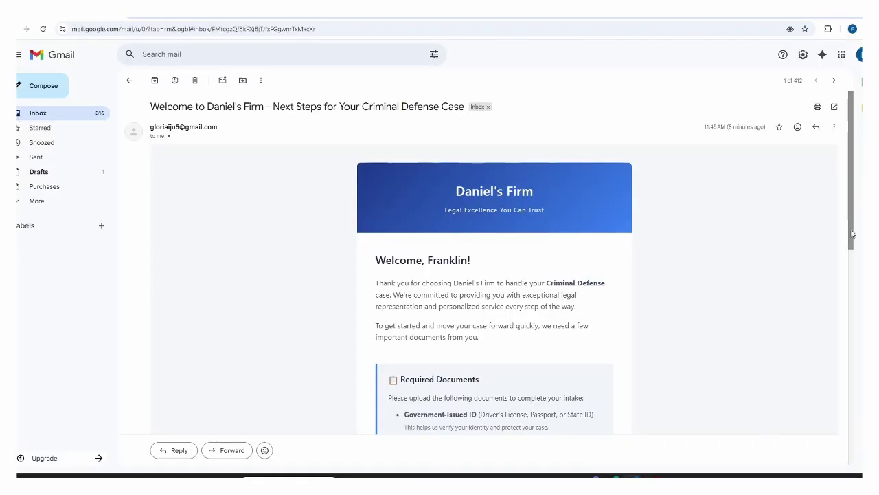
{"action": "scroll", "coordinate": [852, 235], "scroll_direction": "down", "scroll_amount": 3}
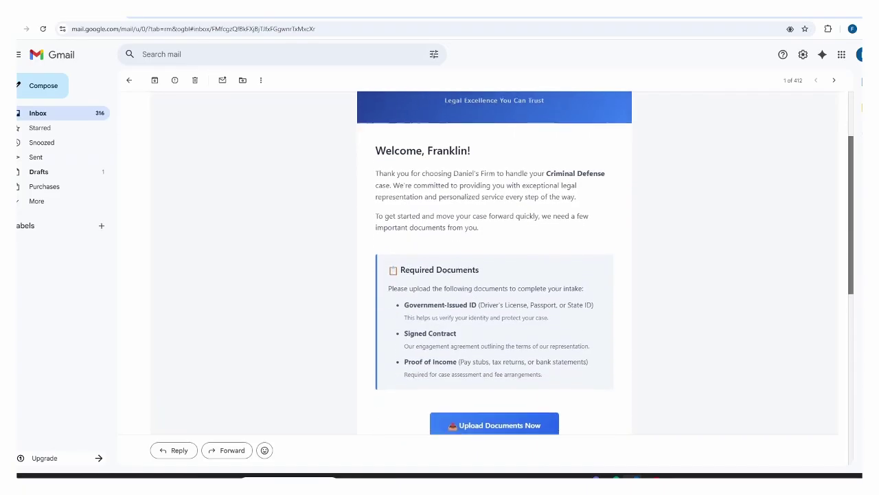
{"action": "left_click_drag", "start_coordinate": [851, 277], "coordinate": [856, 417]}
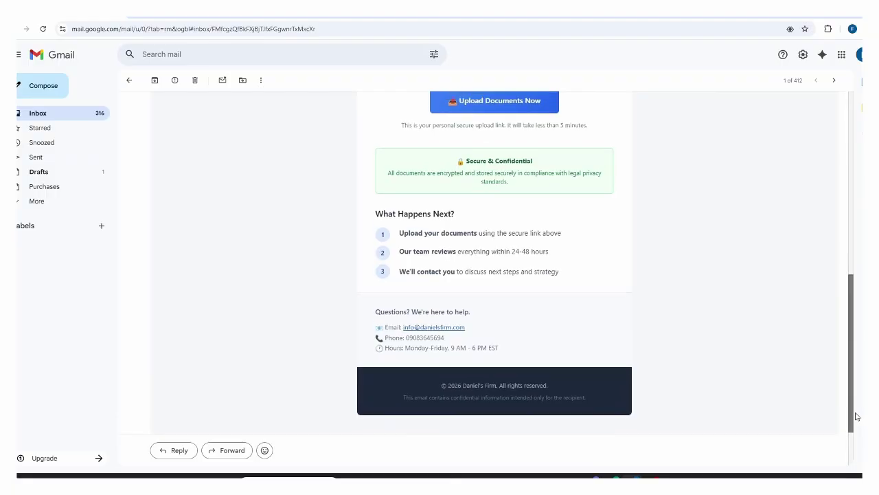
{"action": "left_click_drag", "start_coordinate": [857, 416], "coordinate": [861, 319]}
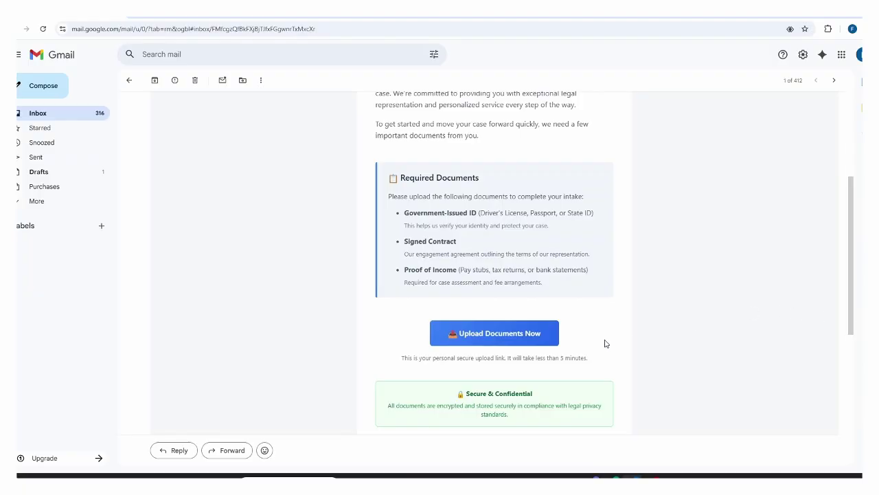
{"action": "left_click", "coordinate": [500, 336]}
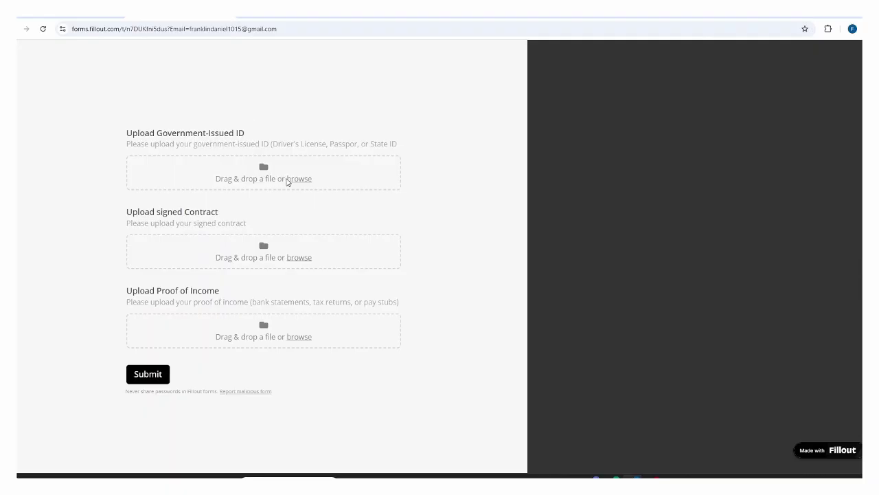
- Upload HI.pdf from Documents as the government-issued ID
{"action": "left_click", "coordinate": [299, 183]}
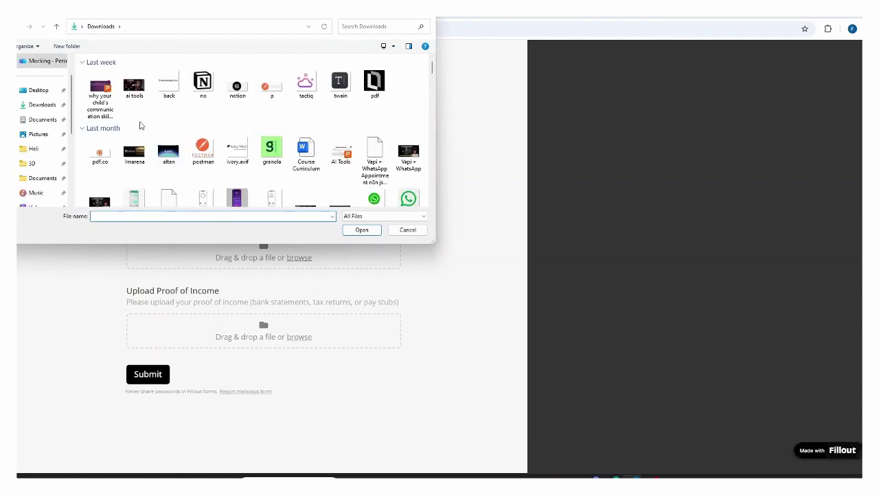
{"action": "left_click", "coordinate": [41, 120]}
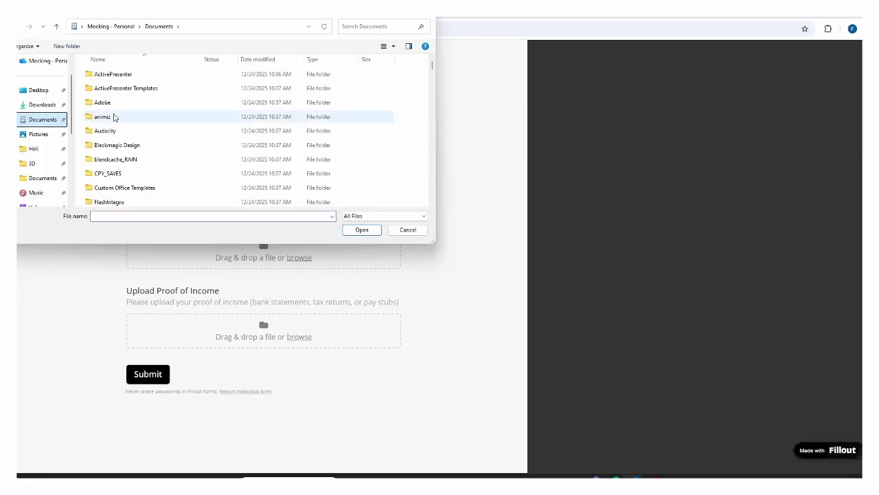
{"action": "left_click_drag", "start_coordinate": [432, 68], "coordinate": [440, 120]}
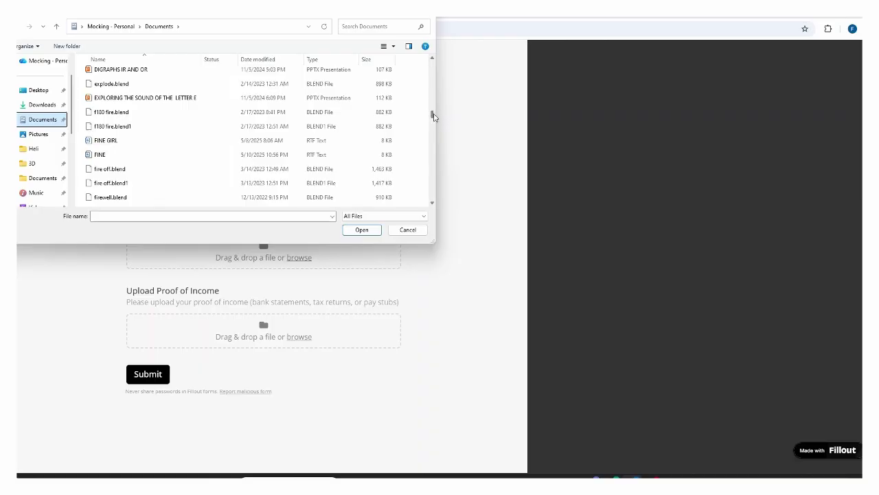
{"action": "left_click_drag", "start_coordinate": [434, 118], "coordinate": [434, 128]}
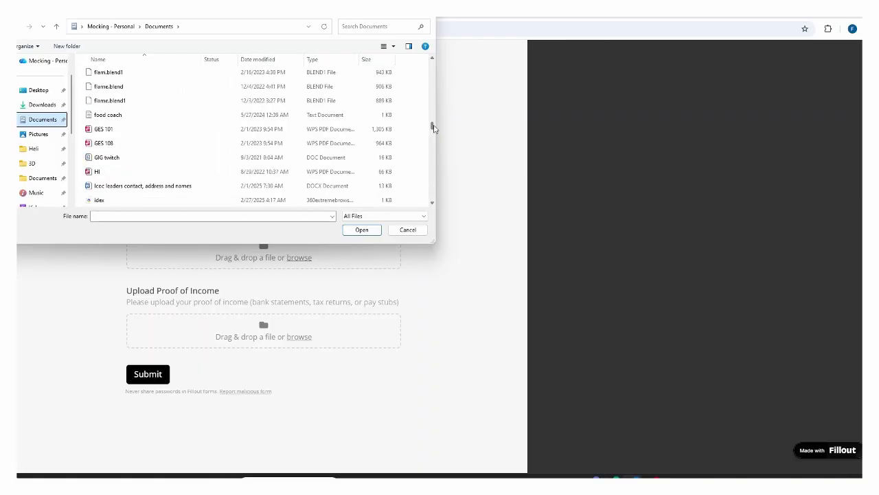
{"action": "left_click", "coordinate": [312, 171]}
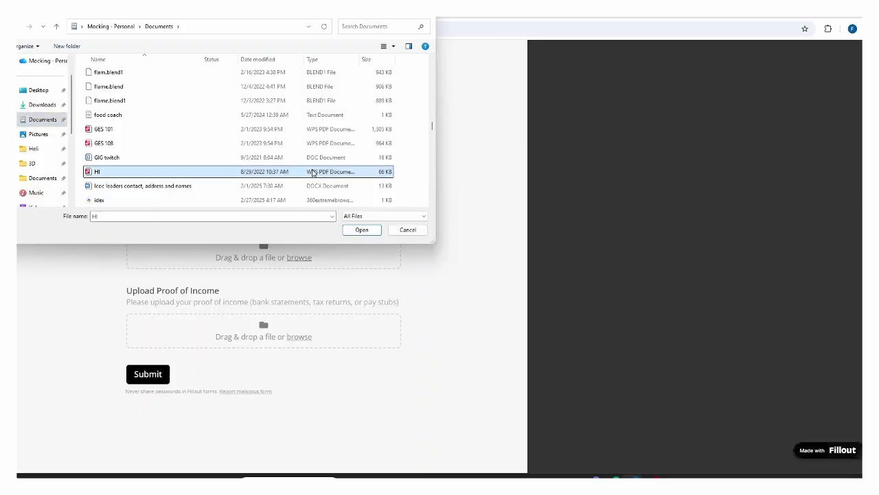
{"action": "left_click", "coordinate": [361, 231]}
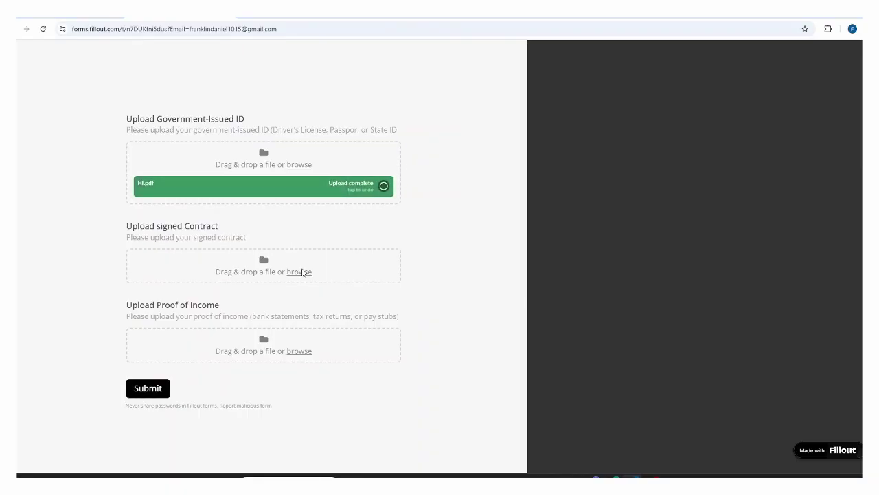
- Upload certificate.pdf as the signed contract
{"action": "left_click", "coordinate": [299, 272]}
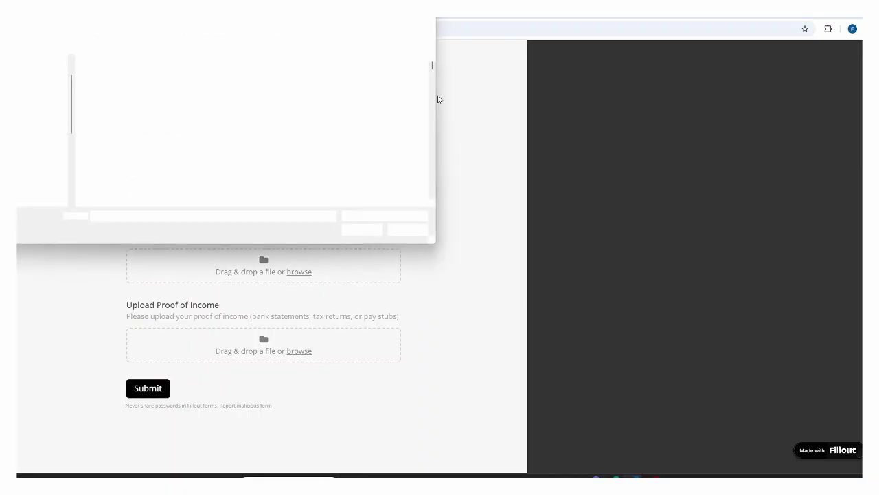
{"action": "left_click_drag", "start_coordinate": [432, 70], "coordinate": [433, 109]}
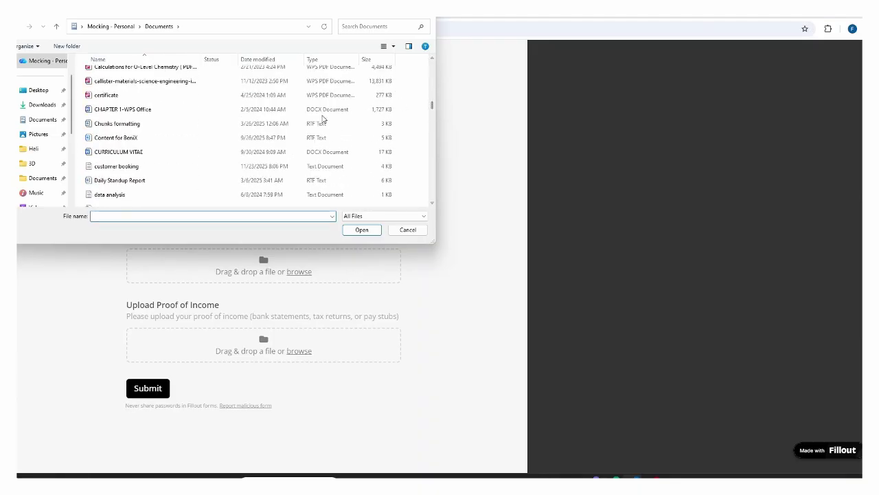
{"action": "left_click", "coordinate": [312, 96]}
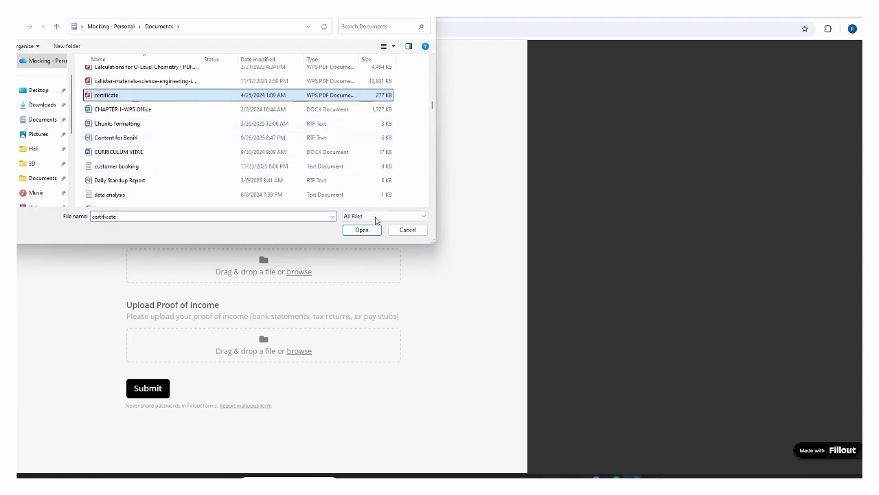
{"action": "left_click", "coordinate": [362, 230]}
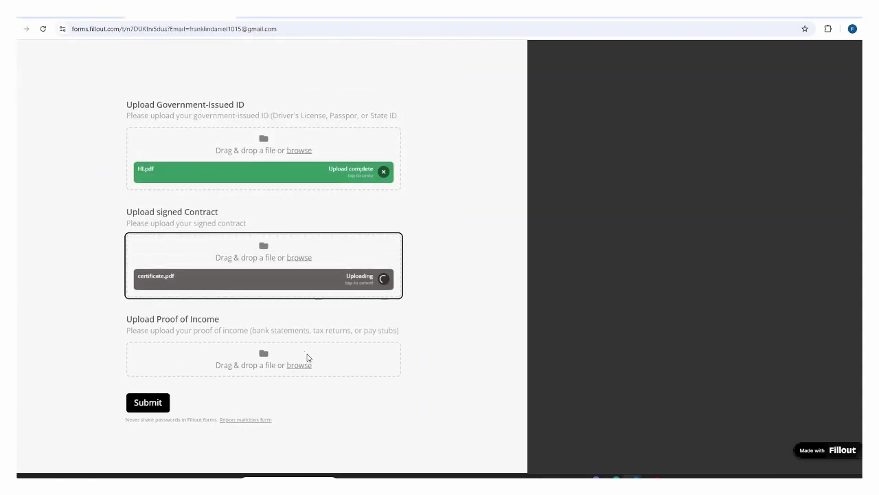
- Upload the internship assessment PDF as proof of income
{"action": "left_click", "coordinate": [300, 366]}
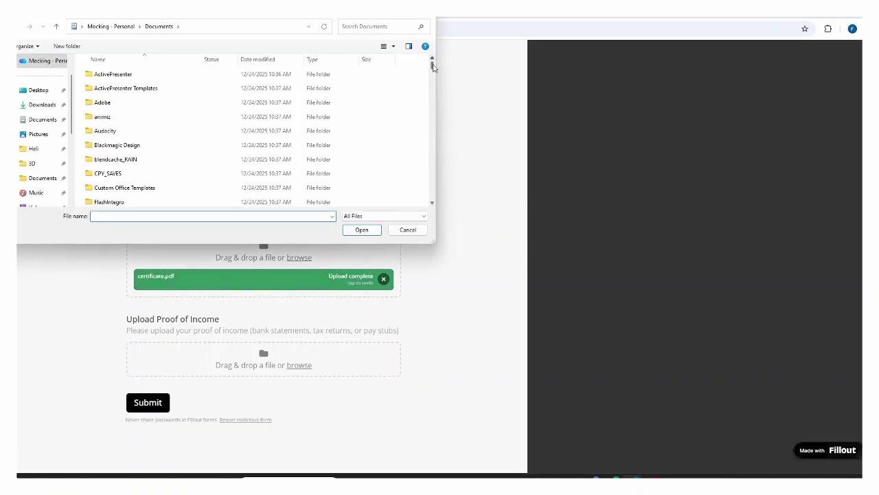
{"action": "left_click_drag", "start_coordinate": [434, 69], "coordinate": [433, 151]}
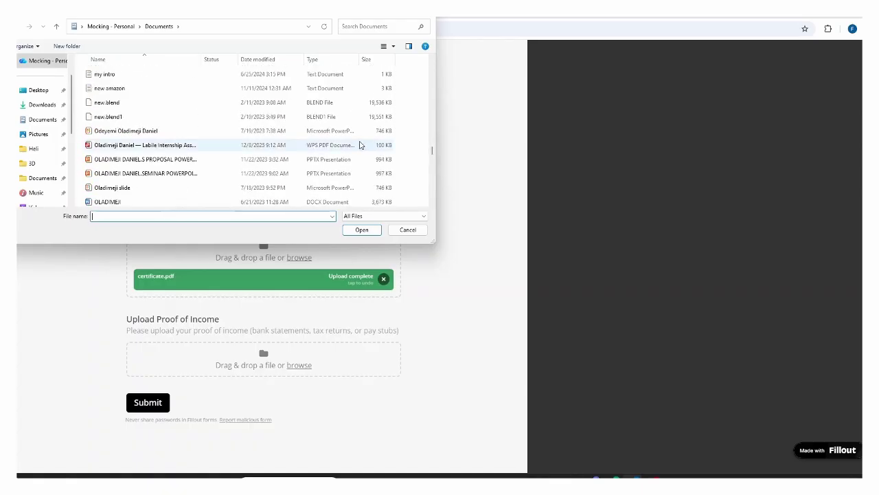
{"action": "left_click", "coordinate": [359, 145]}
{"action": "left_click", "coordinate": [363, 231]}
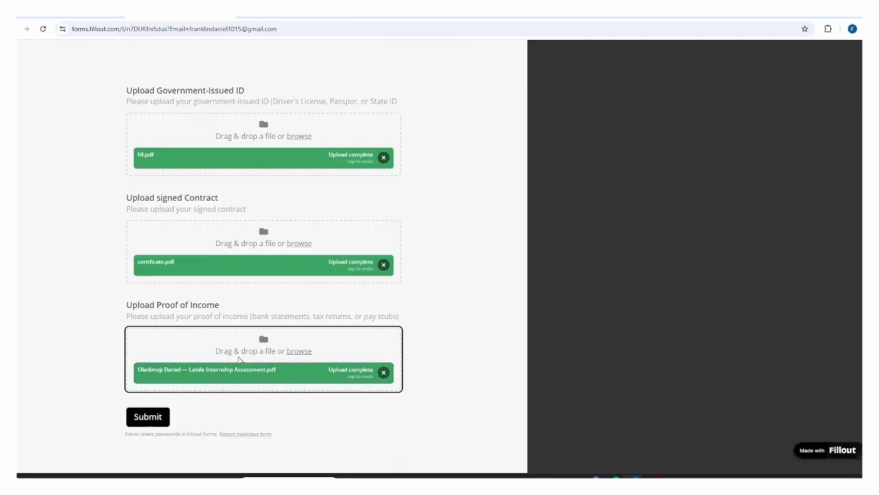
{"action": "left_click", "coordinate": [596, 478]}
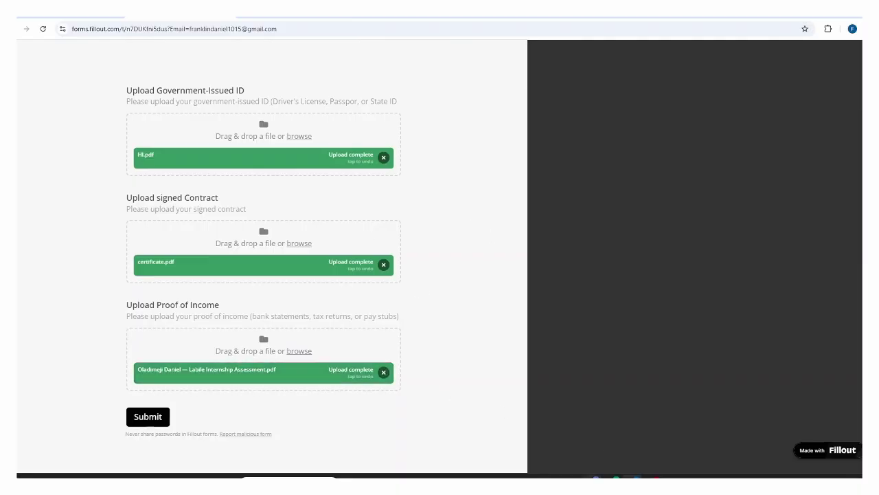
- Execute the upload workflow, submit the filled Fillout form, then stop the run in n8n
{"action": "mouse_move", "coordinate": [213, 366]}
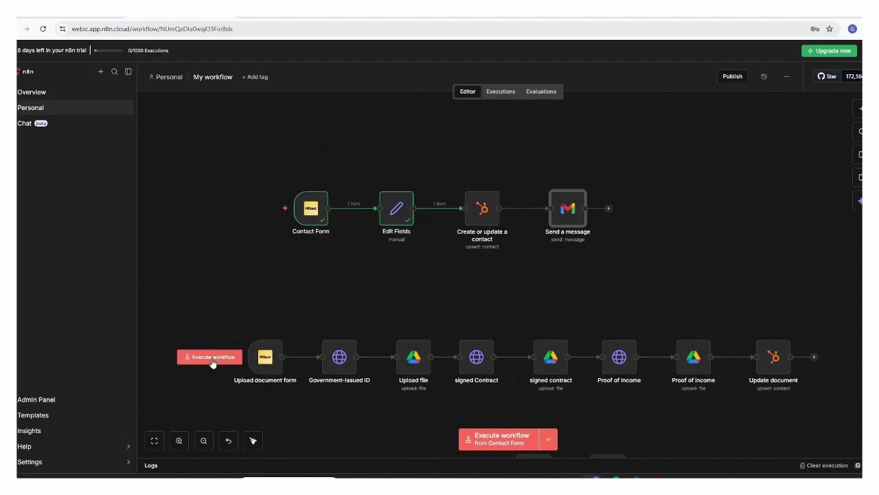
{"action": "left_click", "coordinate": [212, 358]}
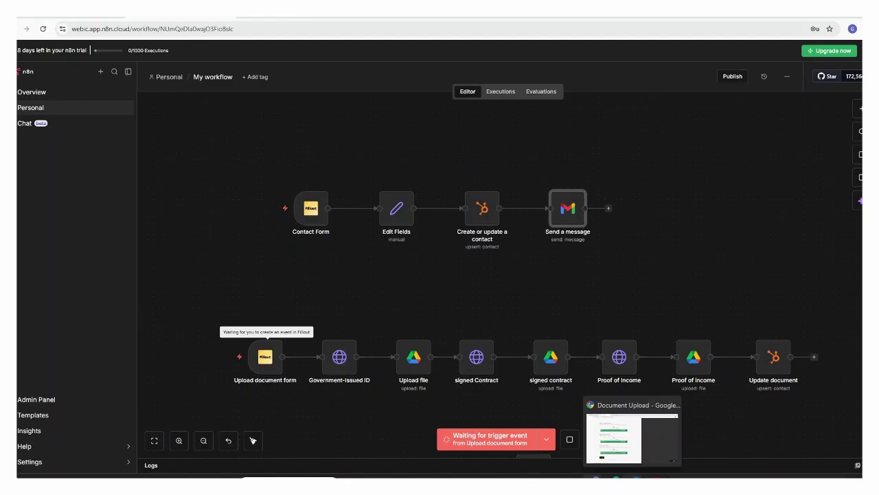
{"action": "left_click", "coordinate": [632, 479]}
{"action": "left_click", "coordinate": [146, 417]}
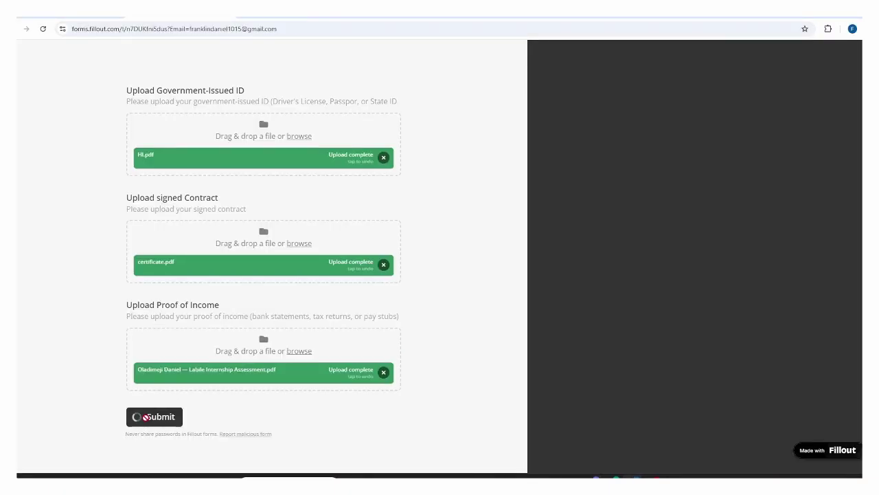
{"action": "mouse_move", "coordinate": [595, 478]}
{"action": "left_click", "coordinate": [593, 440]}
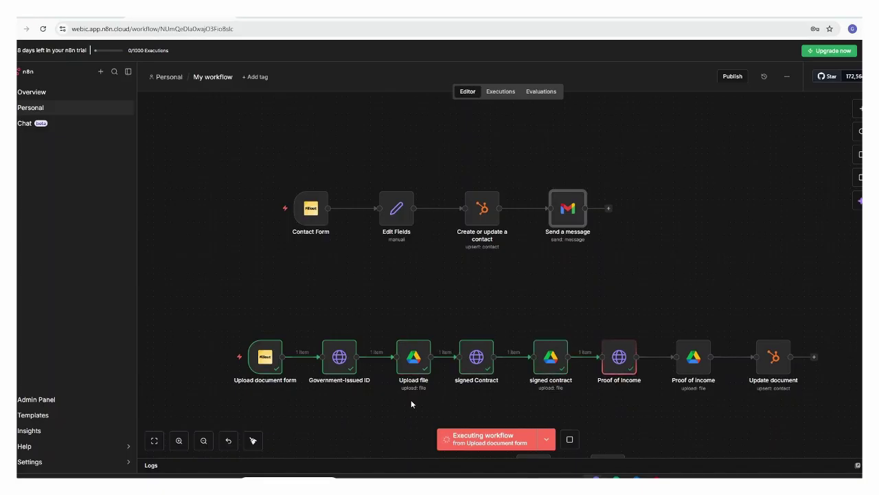
{"action": "left_click", "coordinate": [570, 439]}
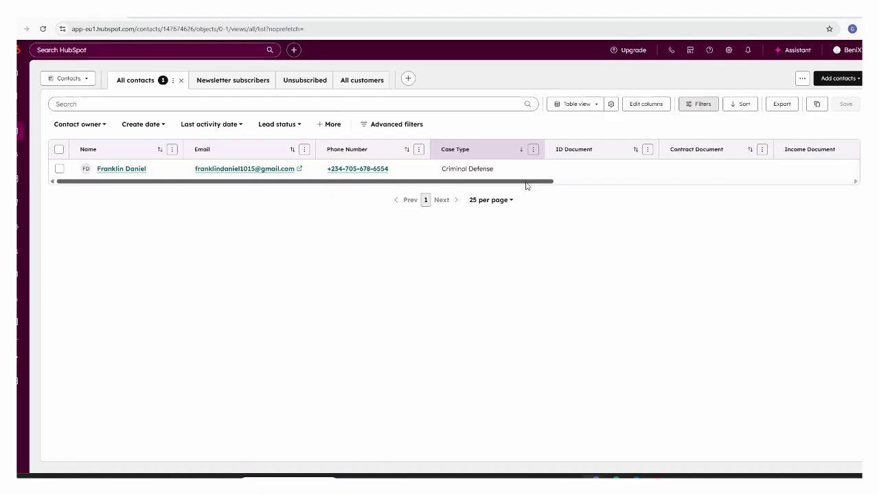
- Reload HubSpot contacts, scroll to the document columns, and open the ID Document Drive link
{"action": "left_click", "coordinate": [44, 34]}
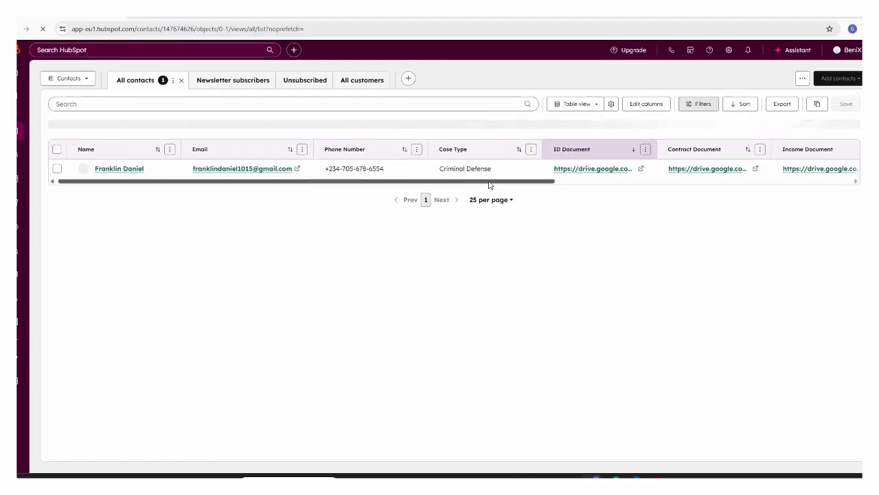
{"action": "left_click_drag", "start_coordinate": [472, 182], "coordinate": [400, 186]}
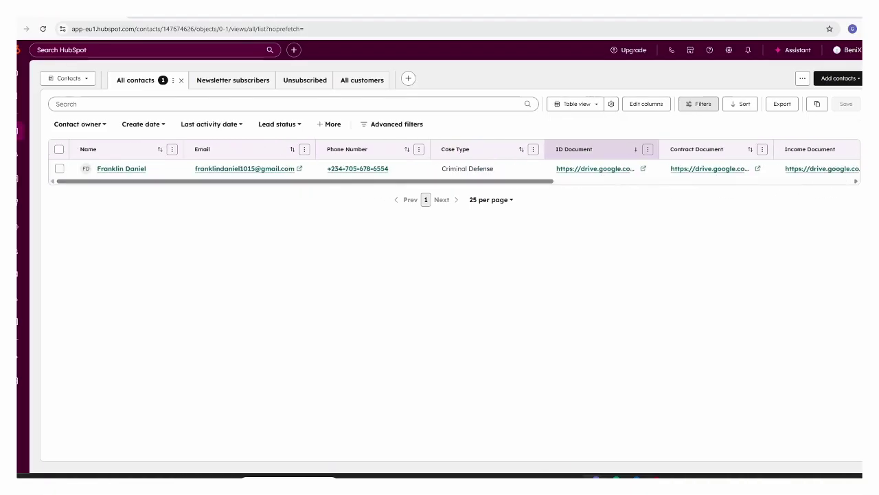
{"action": "left_click", "coordinate": [602, 171]}
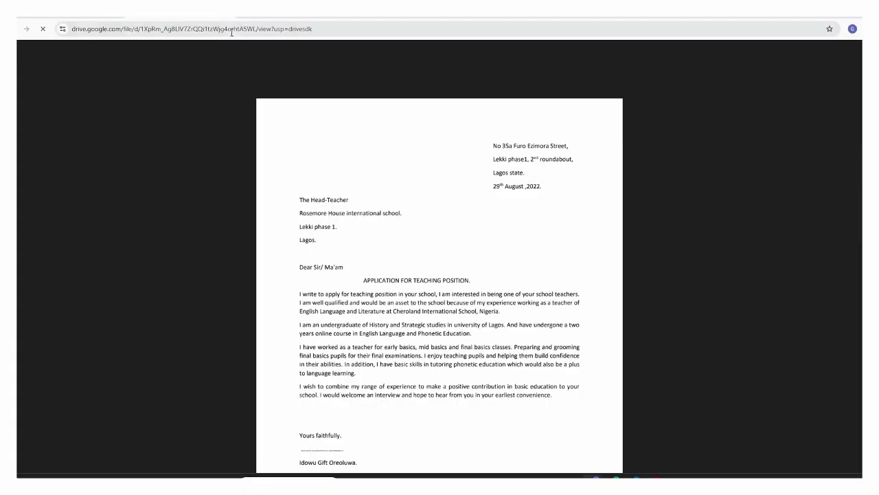
{"action": "key", "text": "alt+Left"}
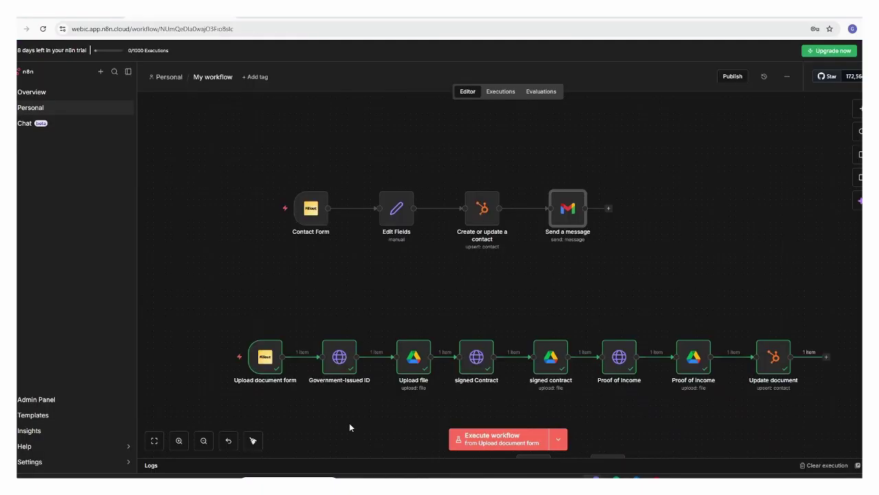
{"action": "left_click", "coordinate": [341, 366]}
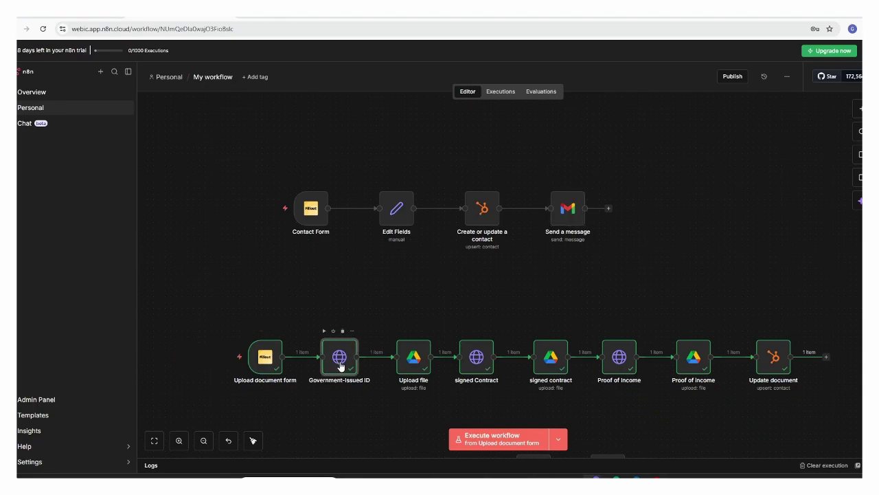
{"action": "double_click", "coordinate": [341, 366]}
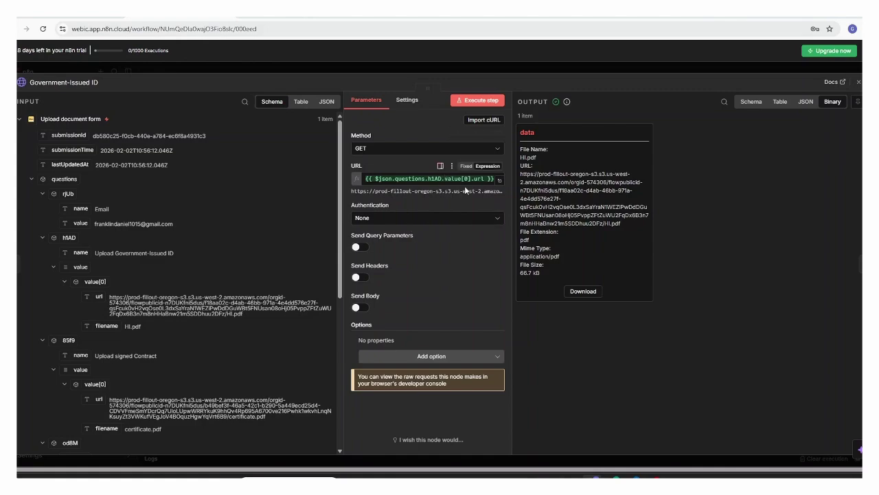
{"action": "left_click", "coordinate": [583, 291]}
{"action": "left_click", "coordinate": [752, 101]}
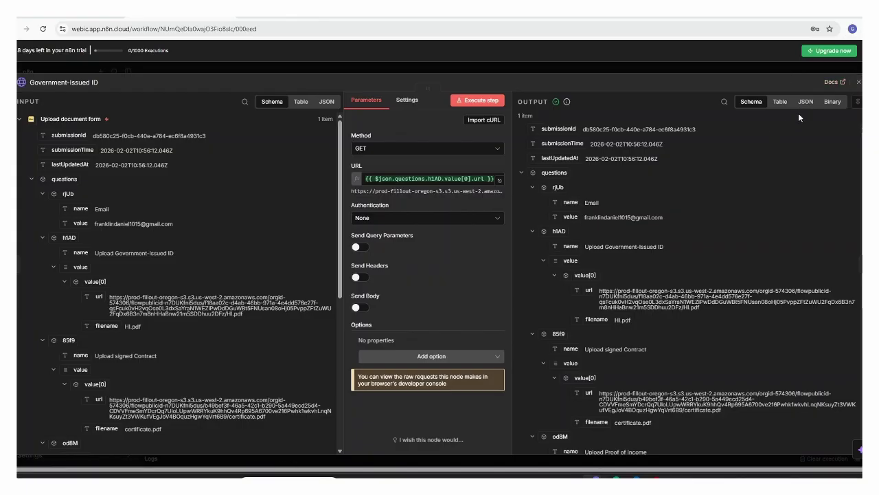
{"action": "left_click", "coordinate": [828, 106]}
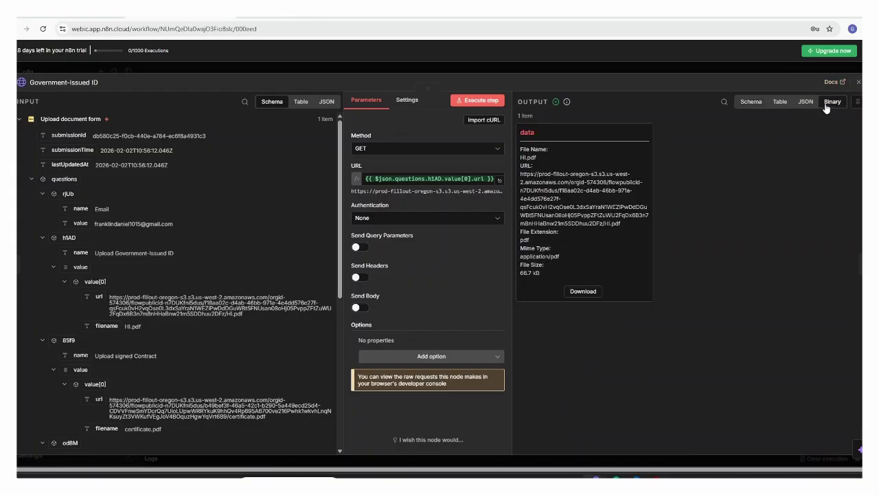
{"action": "left_click", "coordinate": [857, 83]}
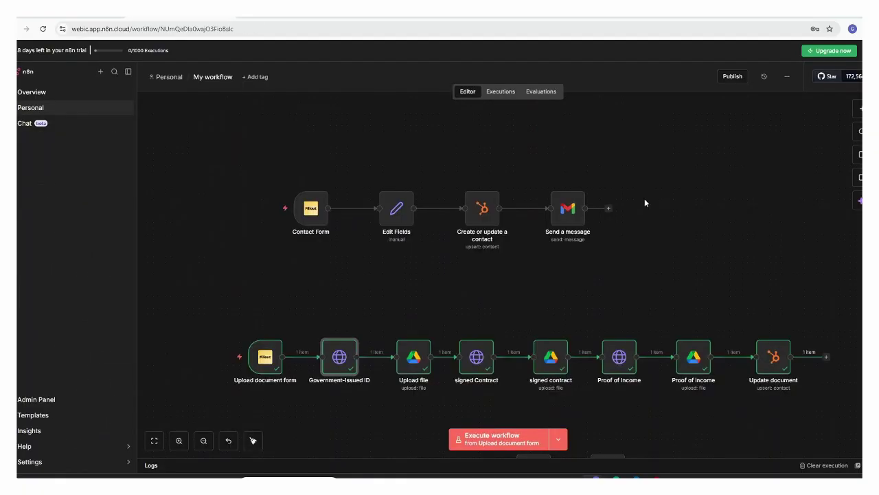
{"action": "left_click", "coordinate": [415, 358]}
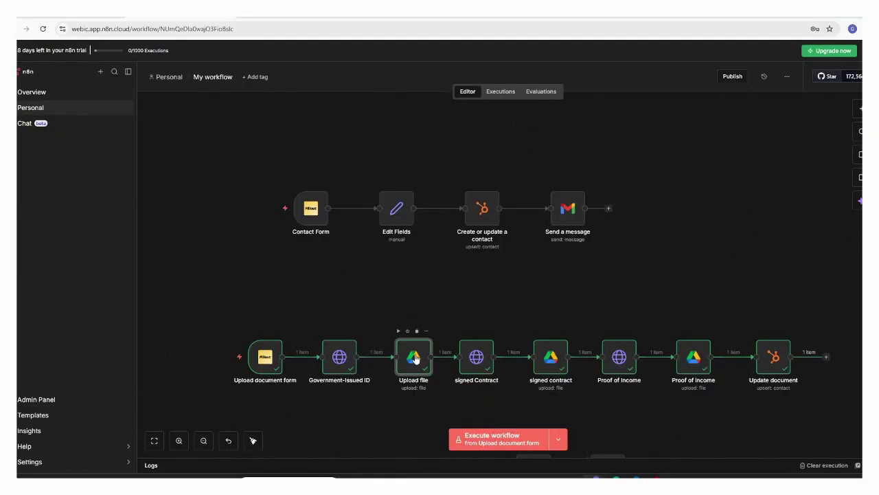
- Open the Upload file node and inspect its Input Data Field Name and File Name expression
{"action": "double_click", "coordinate": [415, 357]}
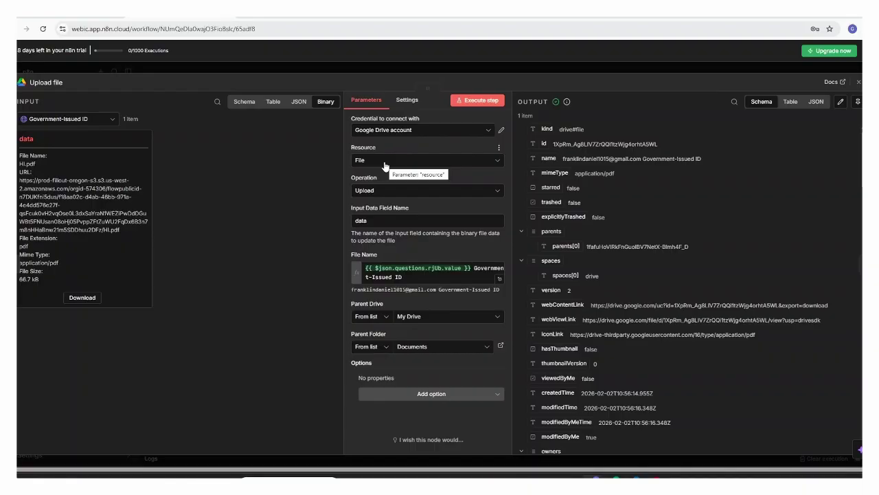
{"action": "left_click", "coordinate": [375, 221]}
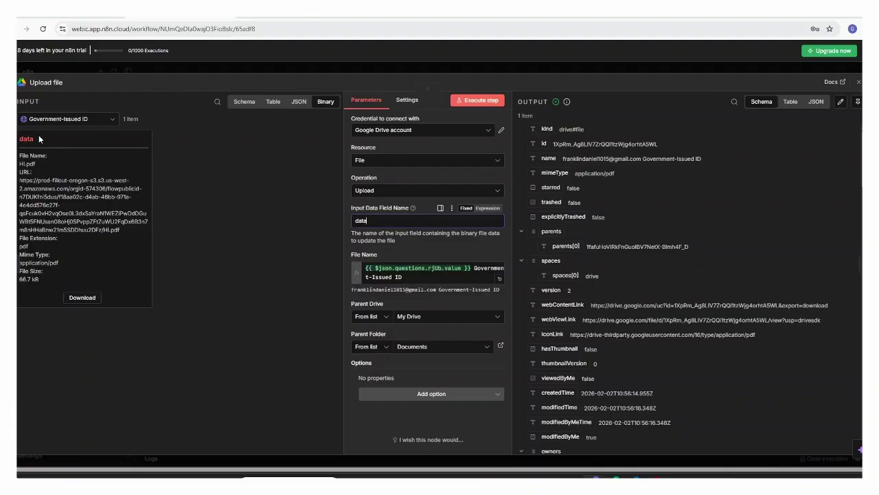
{"action": "left_click_drag", "start_coordinate": [34, 139], "coordinate": [18, 139]}
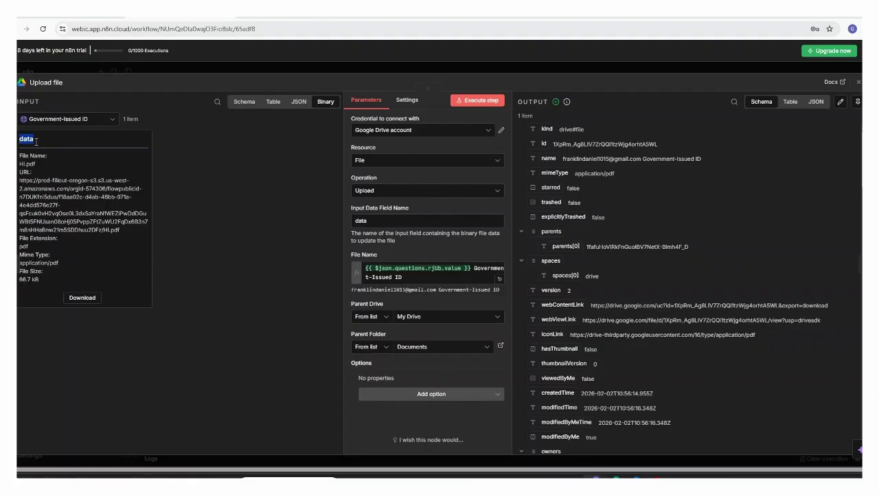
{"action": "left_click", "coordinate": [77, 140]}
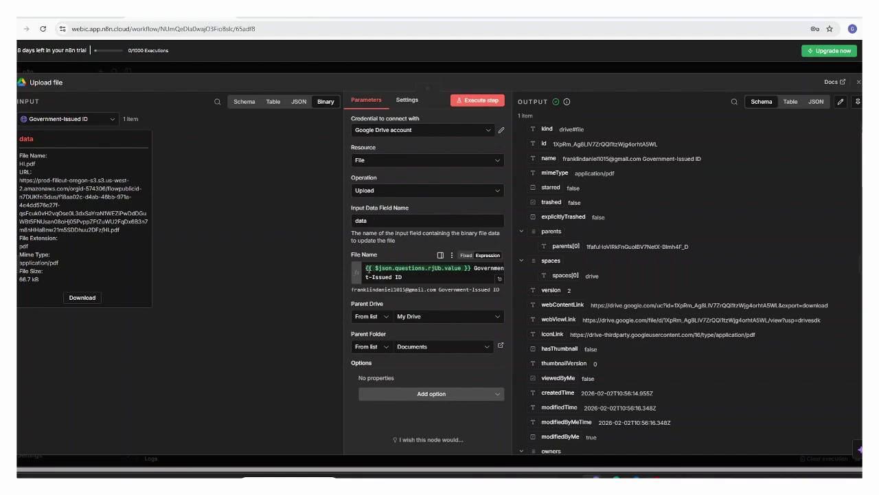
{"action": "mouse_move", "coordinate": [381, 268]}
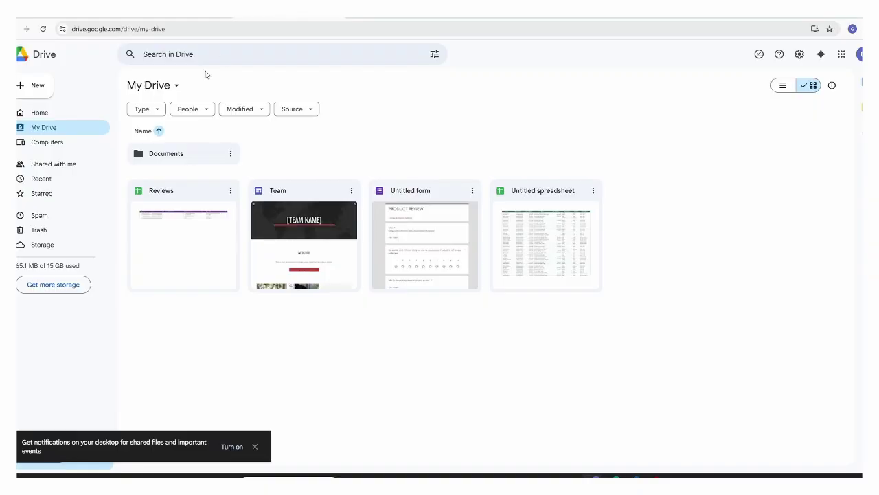
- Open the Google Drive Documents folder to see the three uploaded PDFs, then return to n8n
{"action": "left_click", "coordinate": [28, 92]}
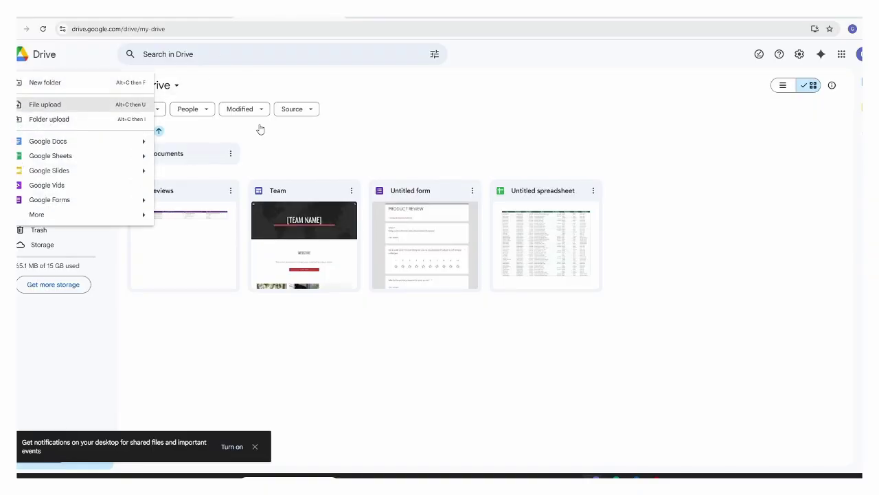
{"action": "left_click", "coordinate": [190, 155]}
{"action": "left_click", "coordinate": [187, 155]}
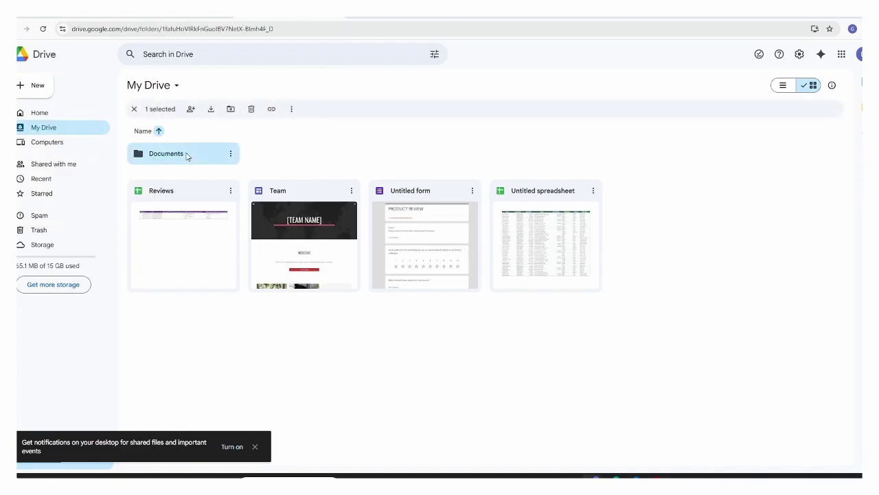
{"action": "double_click", "coordinate": [185, 156]}
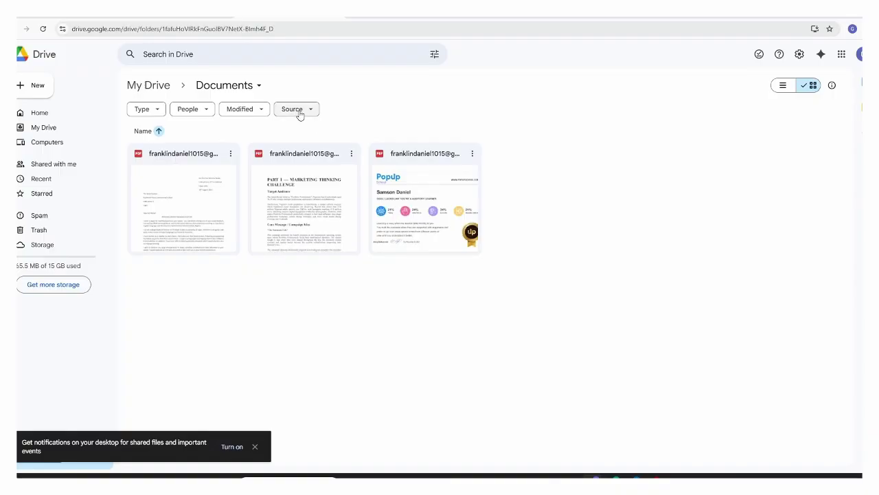
{"action": "left_click", "coordinate": [180, 18]}
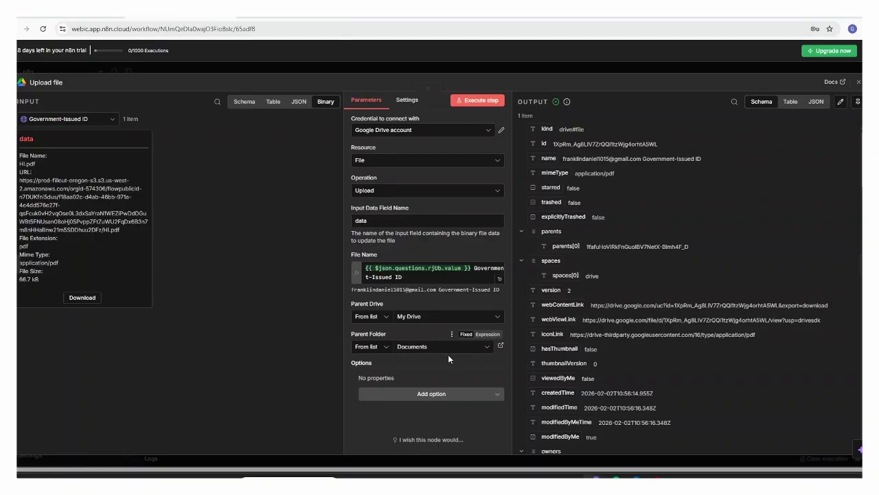
- Open the signed Contract step and review the Upload document form fields in its input
{"action": "left_click", "coordinate": [859, 83]}
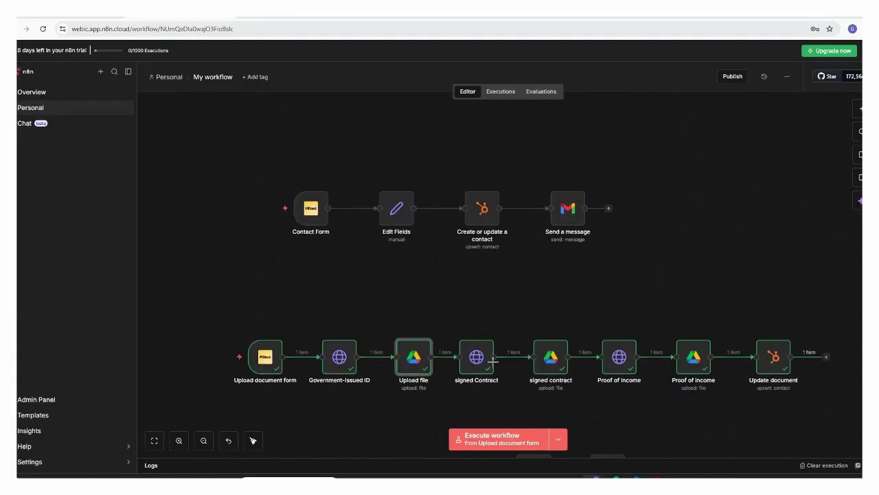
{"action": "mouse_move", "coordinate": [487, 364]}
{"action": "left_click", "coordinate": [479, 365]}
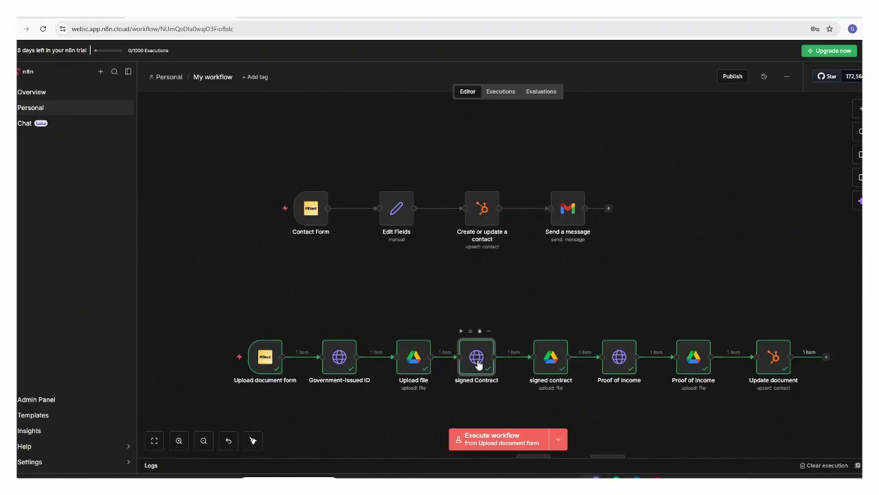
{"action": "double_click", "coordinate": [479, 364]}
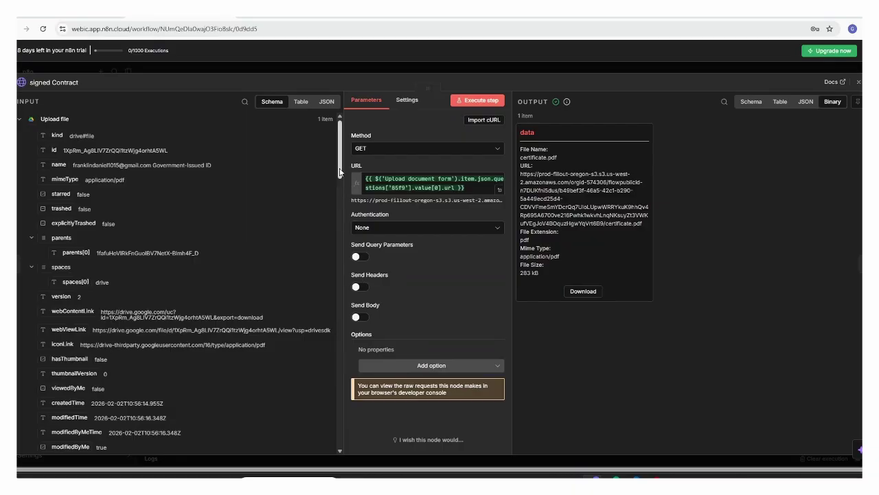
{"action": "left_click_drag", "start_coordinate": [339, 172], "coordinate": [334, 142]}
{"action": "left_click", "coordinate": [23, 123]}
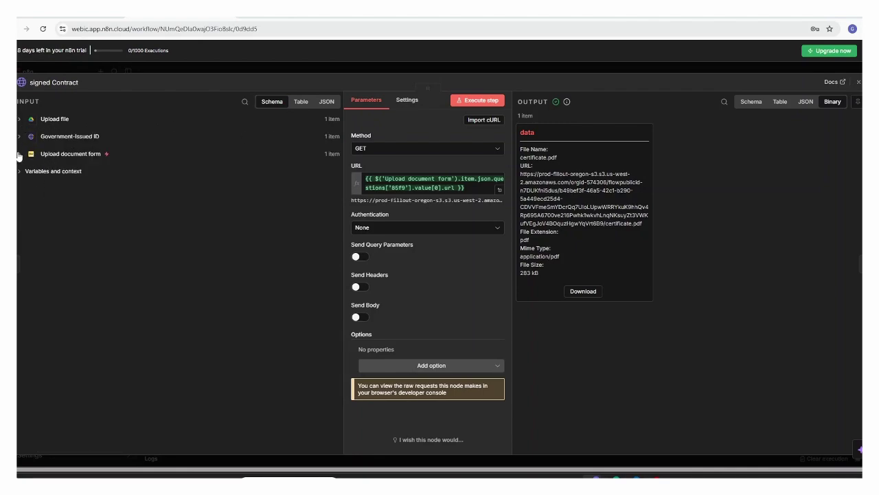
{"action": "left_click", "coordinate": [20, 154]}
{"action": "scroll", "coordinate": [340, 271], "scroll_direction": "down", "scroll_amount": 1}
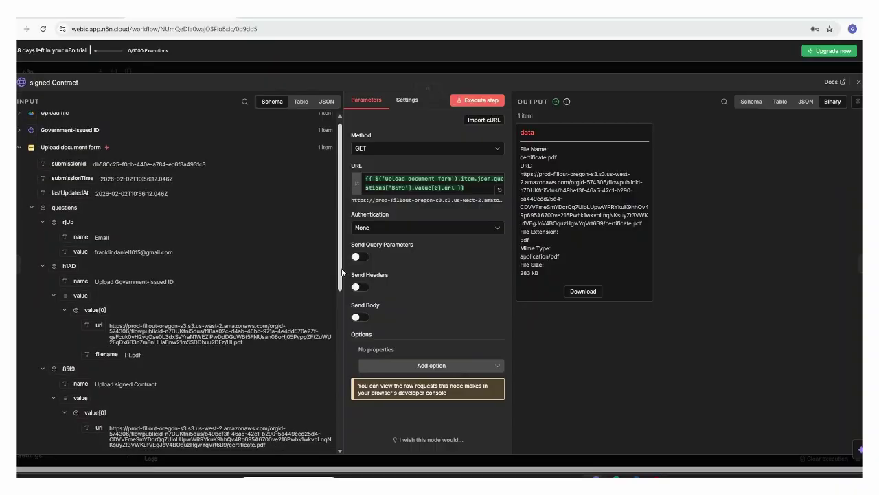
{"action": "scroll", "coordinate": [341, 273], "scroll_direction": "down", "scroll_amount": 1}
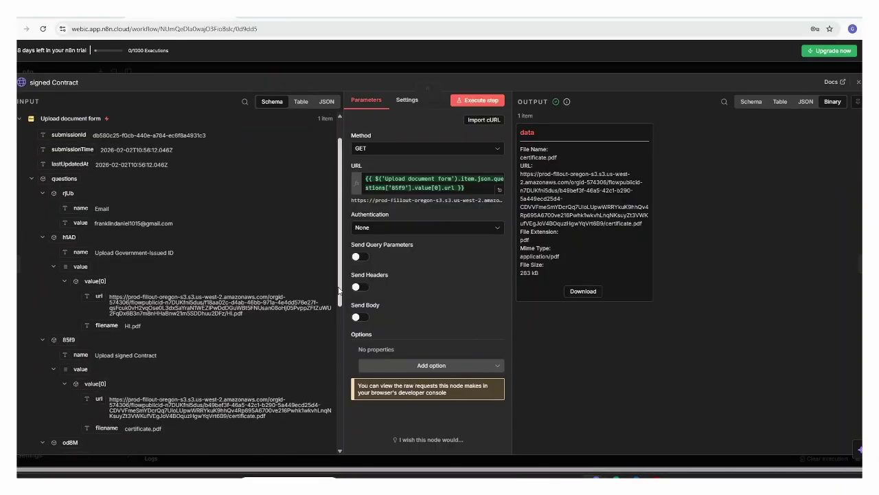
{"action": "scroll", "coordinate": [336, 290], "scroll_direction": "down", "scroll_amount": 4}
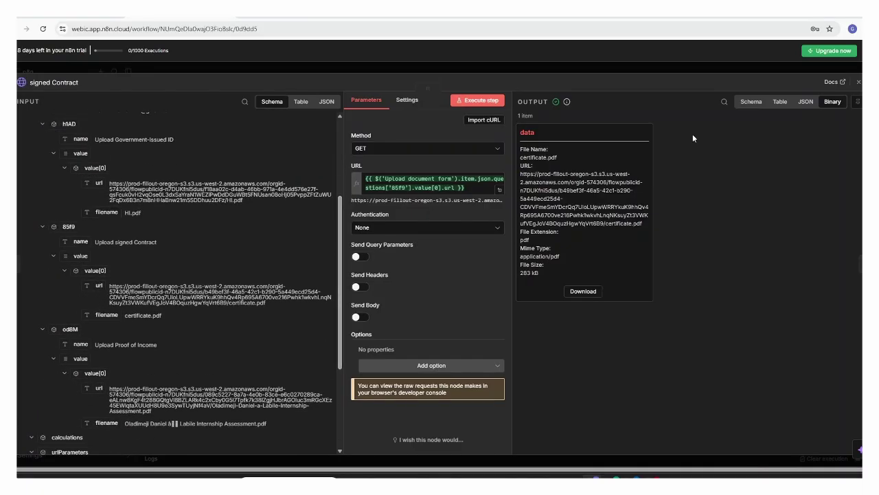
{"action": "left_click", "coordinate": [859, 83]}
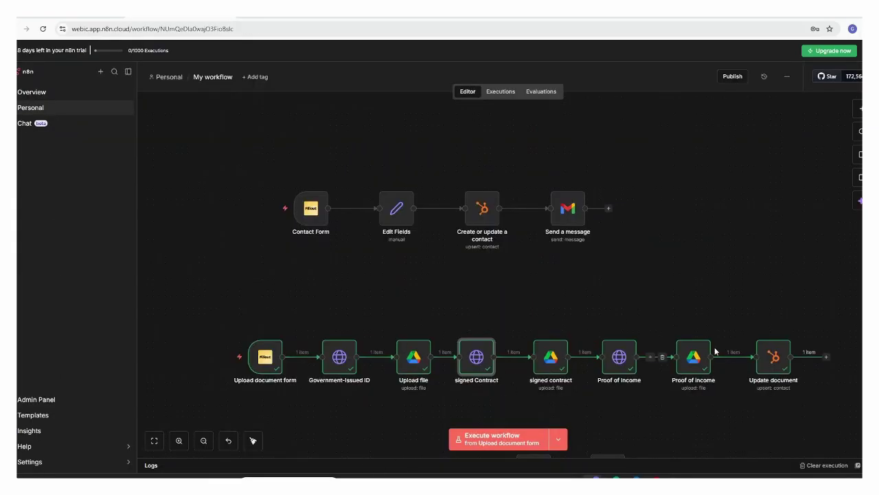
- Open the Update document step's settings and data
{"action": "left_click", "coordinate": [773, 362]}
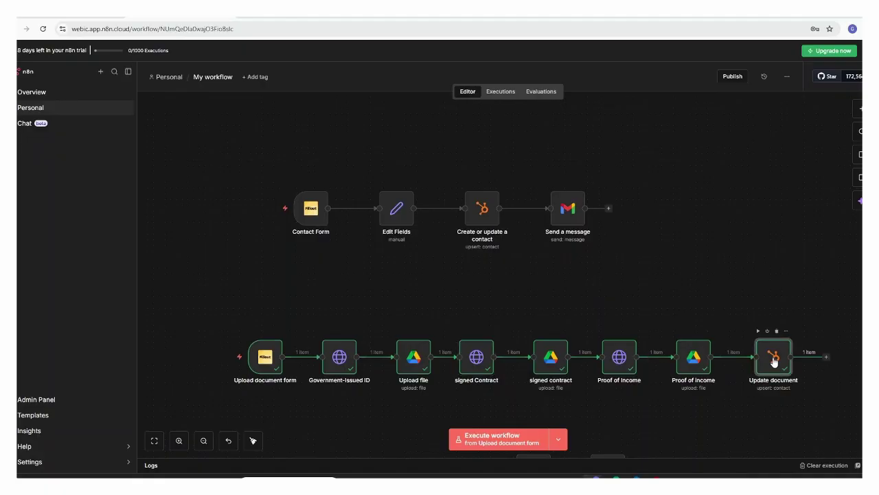
{"action": "double_click", "coordinate": [774, 361]}
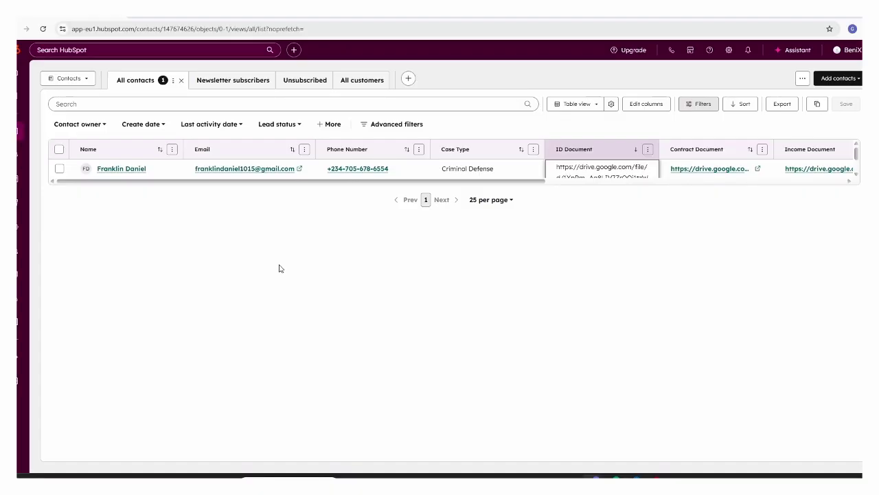
- Review the Update document step's contact property mappings, adding then removing an empty custom property
{"action": "left_click", "coordinate": [220, 9]}
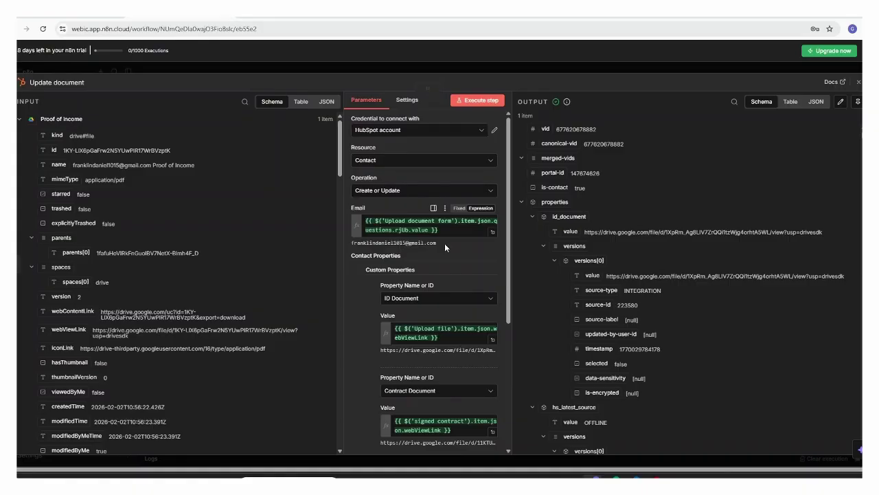
{"action": "scroll", "coordinate": [505, 364], "scroll_direction": "down", "scroll_amount": 2}
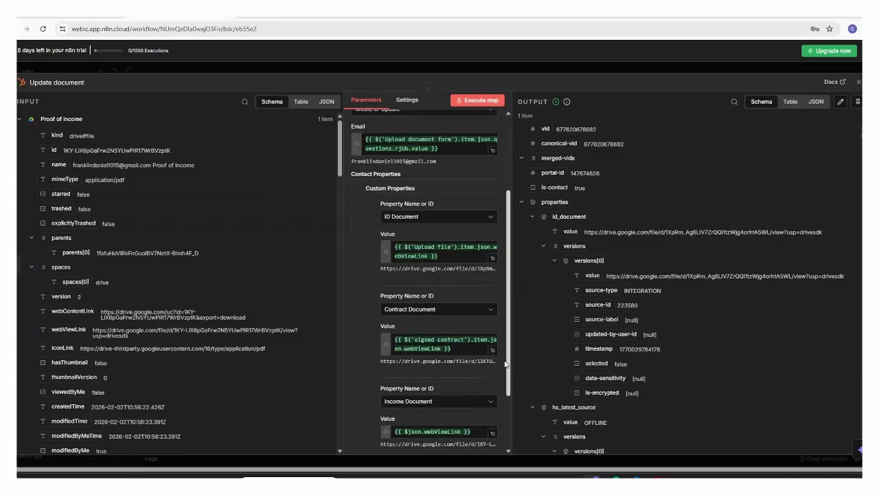
{"action": "scroll", "coordinate": [505, 364], "scroll_direction": "down", "scroll_amount": 3}
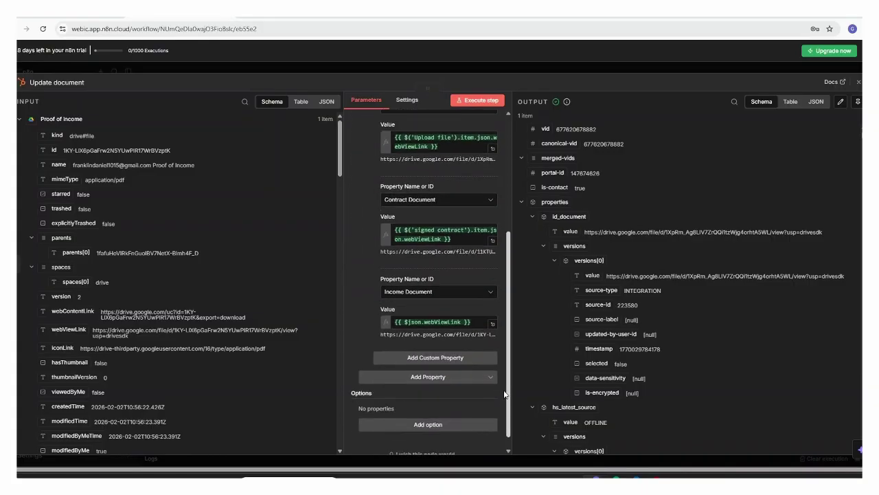
{"action": "left_click", "coordinate": [455, 382]}
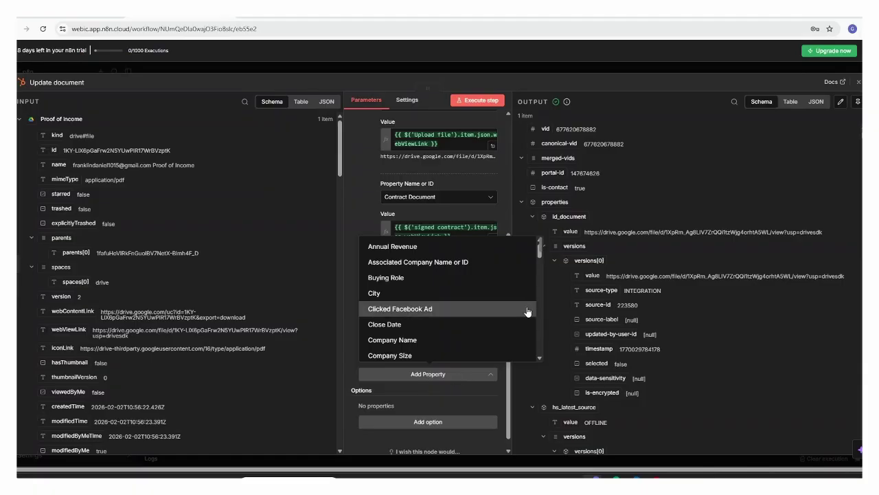
{"action": "left_click_drag", "start_coordinate": [539, 255], "coordinate": [540, 266]}
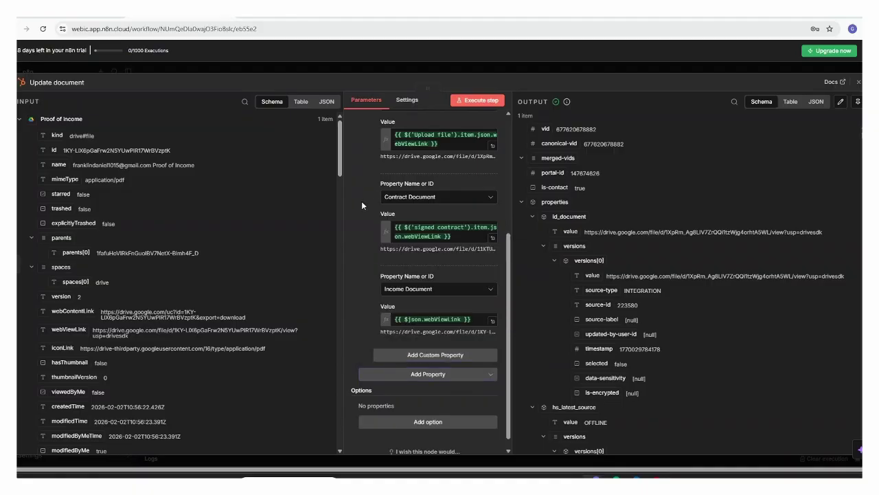
{"action": "left_click", "coordinate": [451, 360]}
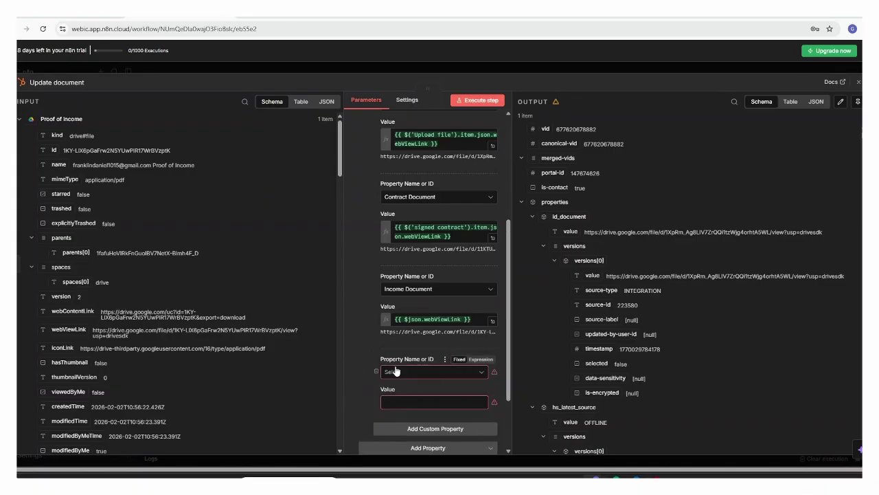
{"action": "left_click", "coordinate": [433, 372]}
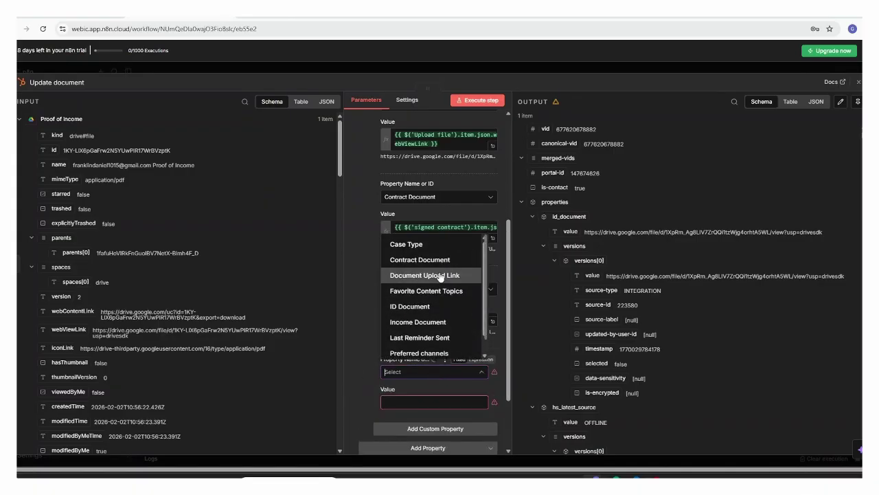
{"action": "left_click", "coordinate": [379, 374]}
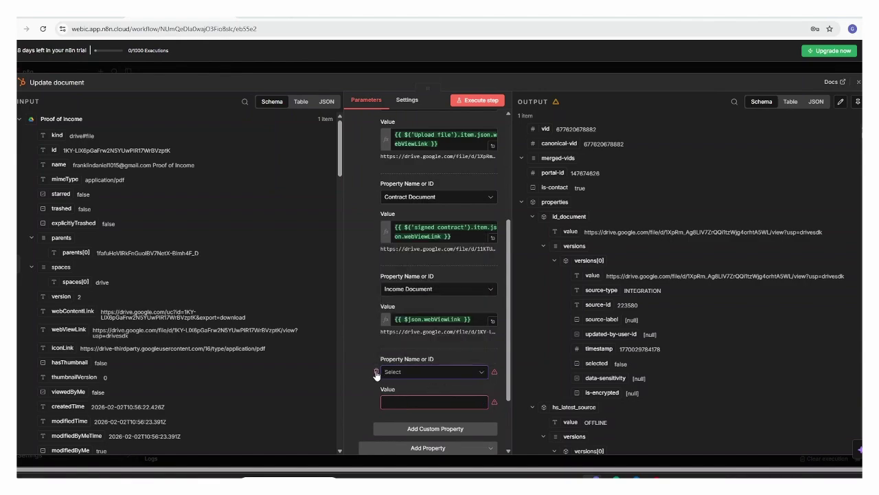
{"action": "left_click", "coordinate": [376, 371]}
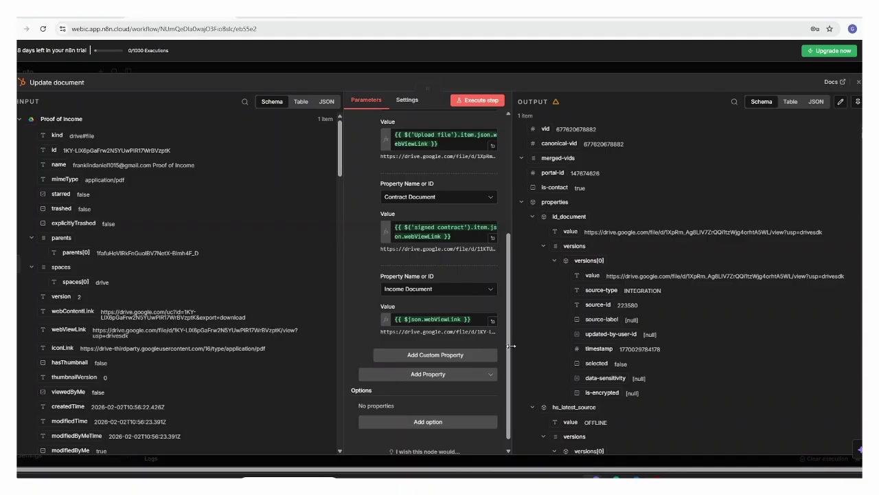
{"action": "scroll", "coordinate": [468, 289], "scroll_direction": "up", "scroll_amount": 2}
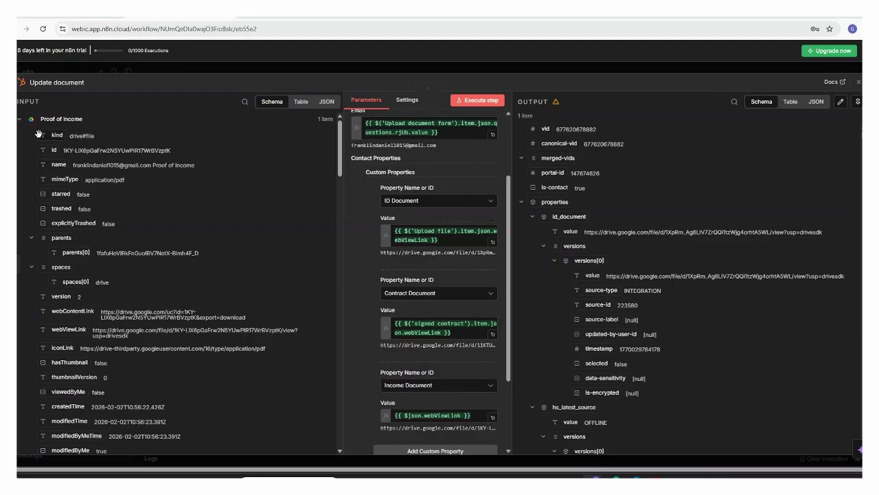
- Inspect the Upload file and signed contract input fields, then close the Update document step
{"action": "left_click", "coordinate": [19, 120]}
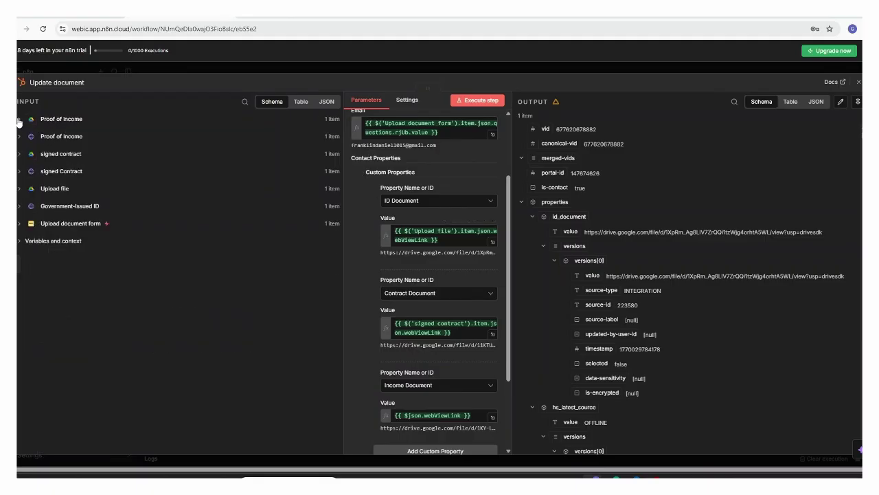
{"action": "left_click", "coordinate": [19, 189]}
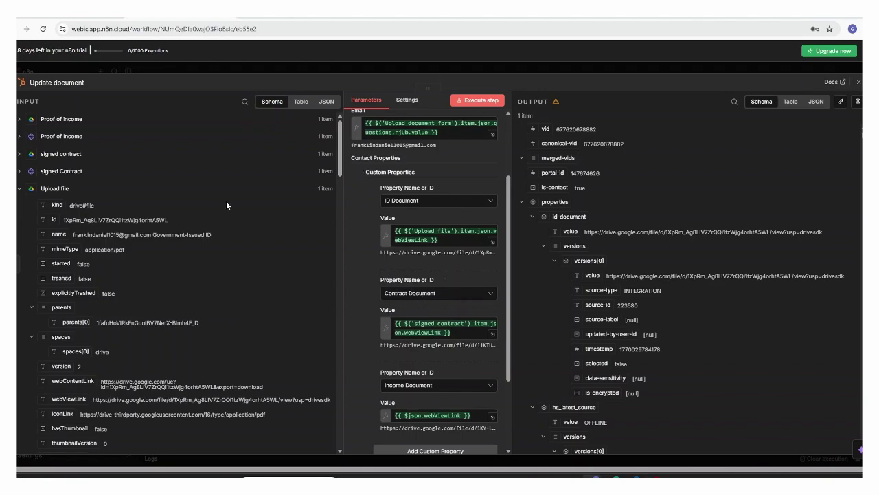
{"action": "left_click", "coordinate": [19, 189]}
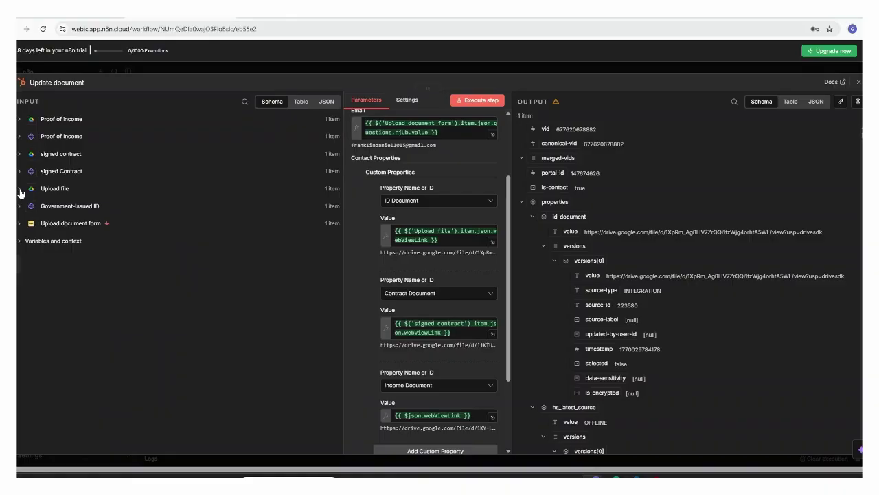
{"action": "left_click", "coordinate": [20, 154]}
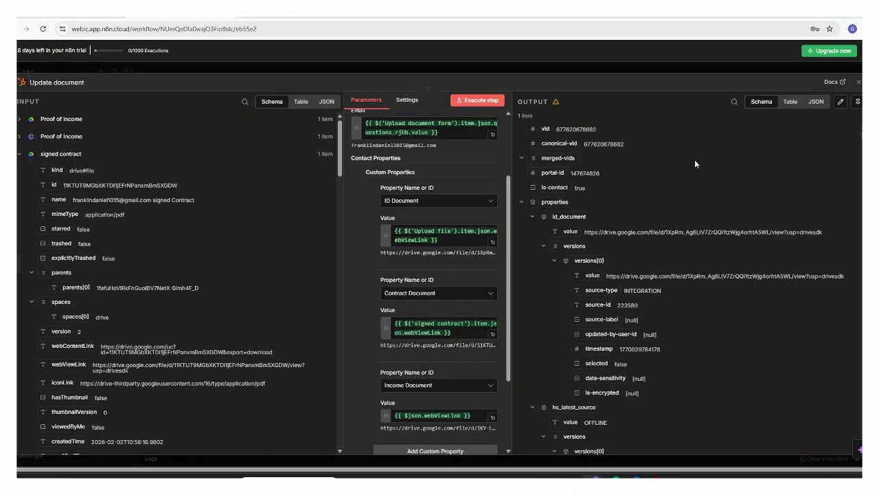
{"action": "left_click", "coordinate": [858, 84]}
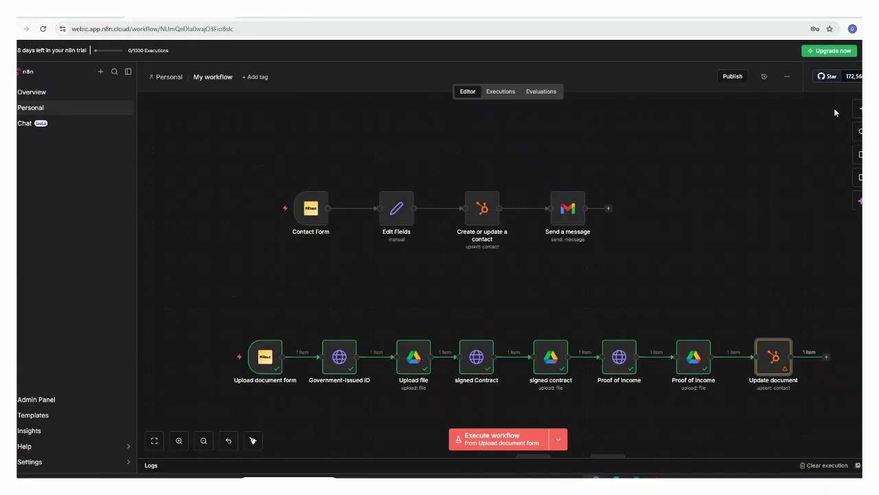
{"action": "double_click", "coordinate": [770, 363]}
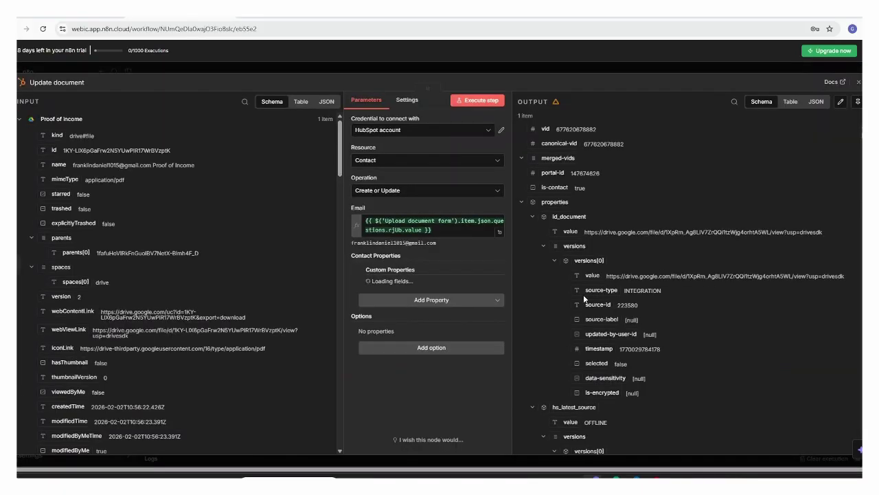
{"action": "left_click", "coordinate": [857, 83]}
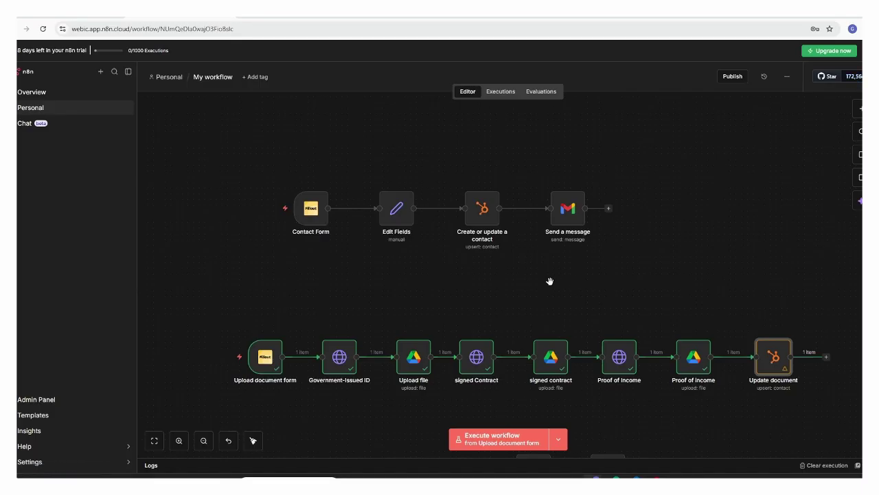
- Scroll the HubSpot contacts table right to the contact's document links, Last Reminder Sent and Reminder Count
{"action": "left_click_drag", "start_coordinate": [550, 277], "coordinate": [556, 70]}
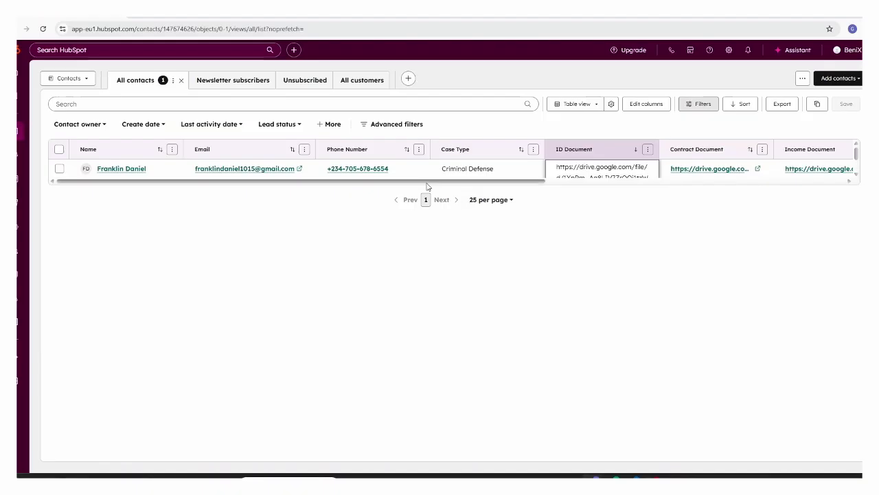
{"action": "left_click_drag", "start_coordinate": [427, 183], "coordinate": [491, 189]}
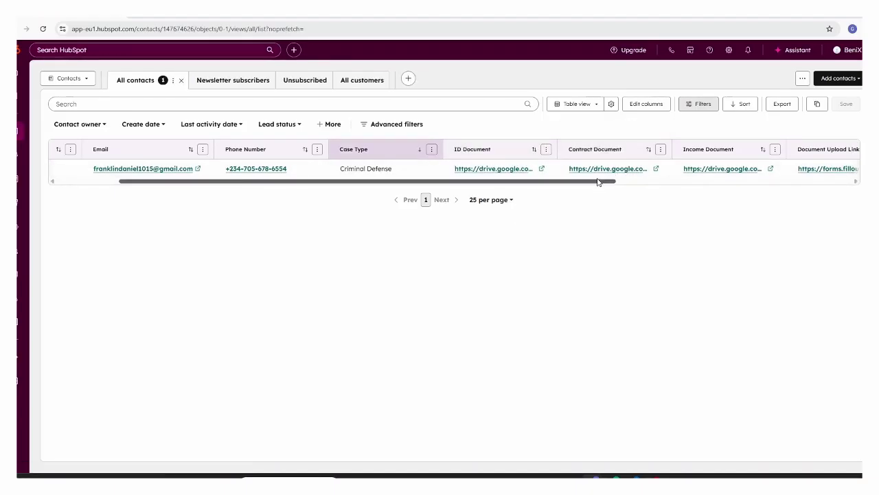
{"action": "scroll", "coordinate": [640, 194], "scroll_direction": "right", "scroll_amount": 3}
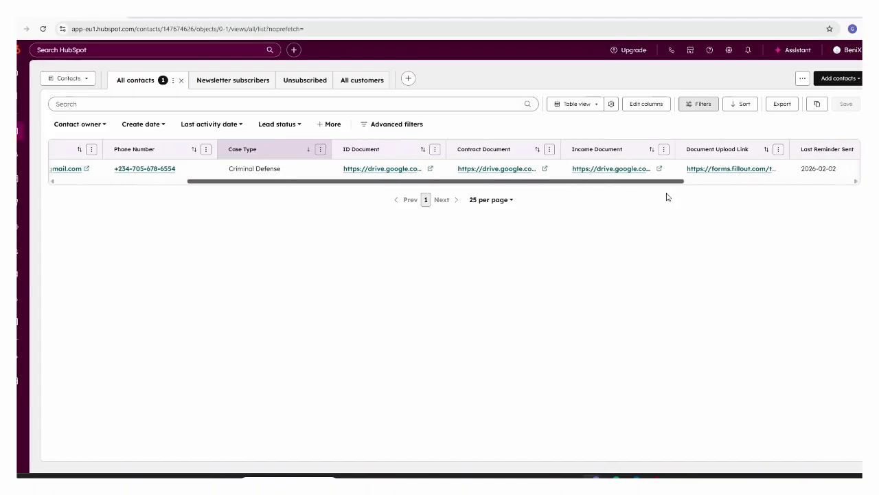
{"action": "scroll", "coordinate": [735, 197], "scroll_direction": "right", "scroll_amount": 3}
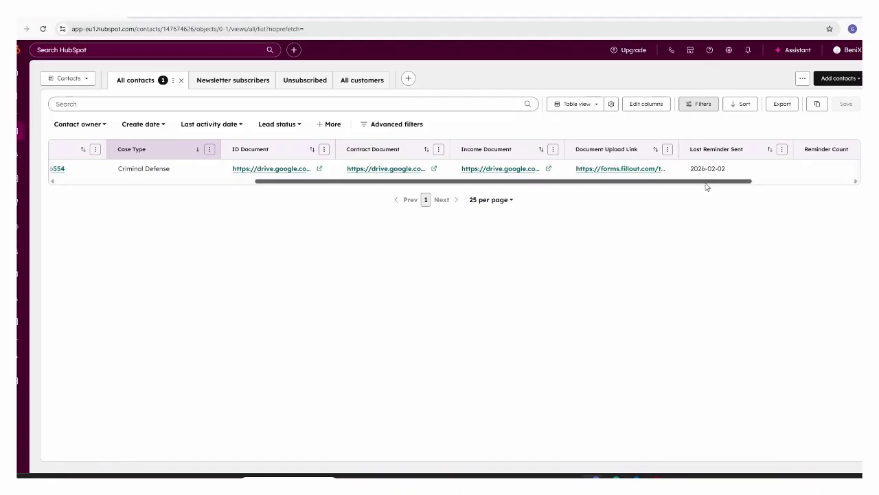
{"action": "scroll", "coordinate": [707, 186], "scroll_direction": "right", "scroll_amount": 3}
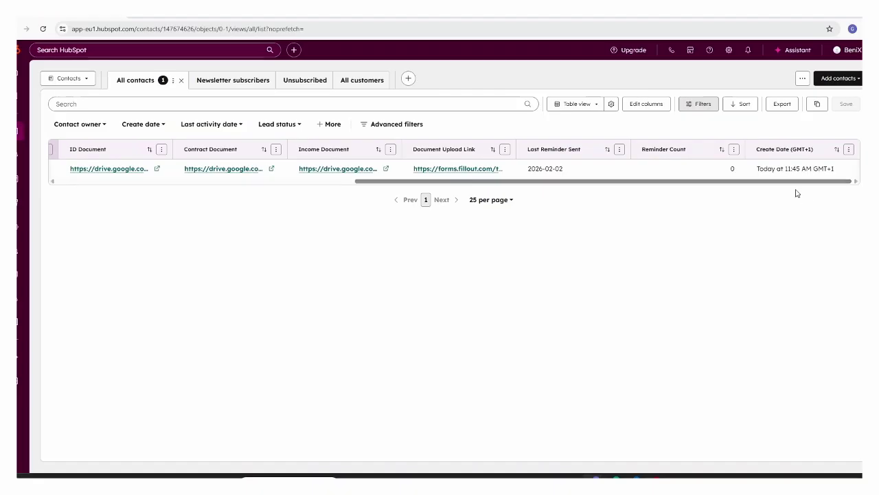
{"action": "scroll", "coordinate": [783, 172], "scroll_direction": "right", "scroll_amount": 1}
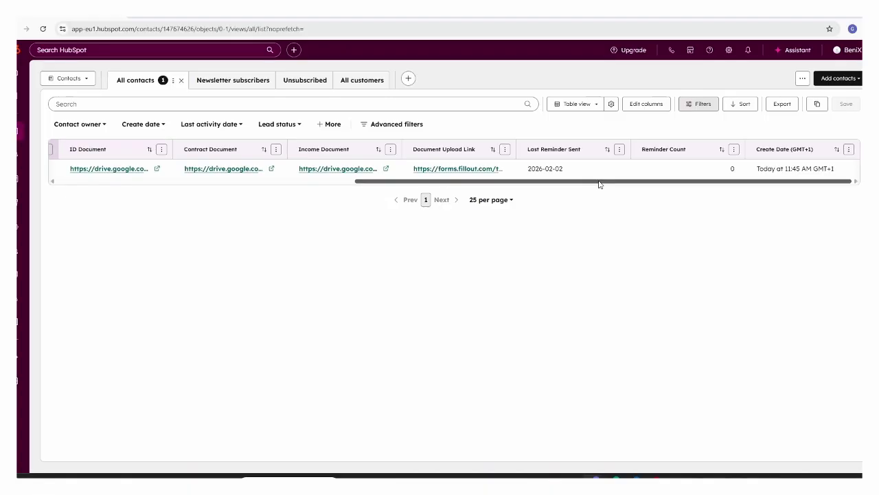
{"action": "left_click_drag", "start_coordinate": [599, 185], "coordinate": [364, 217]}
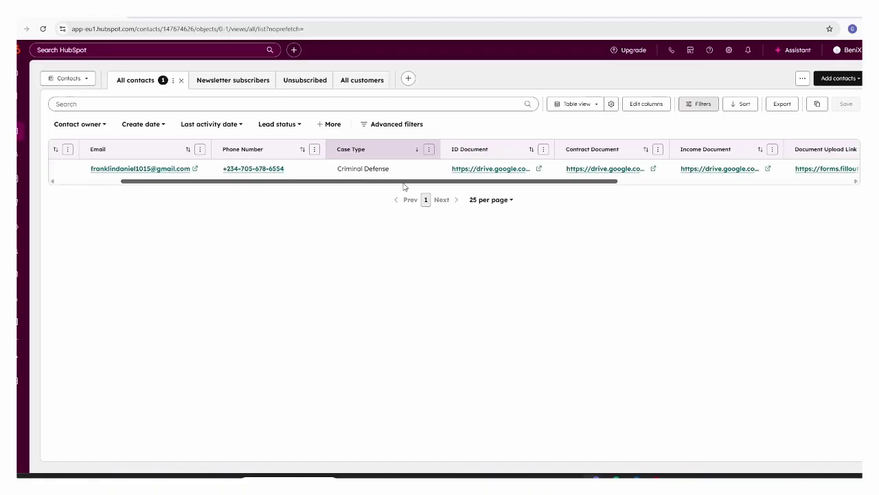
- Delete the contact's ID Document link, leaving the field empty, and begin editing Last Reminder Sent
{"action": "left_click", "coordinate": [548, 169]}
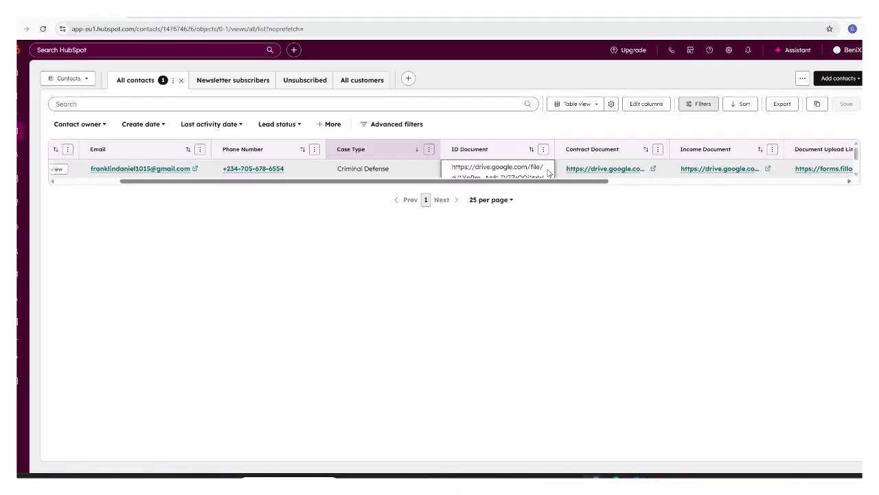
{"action": "triple_click", "coordinate": [523, 173]}
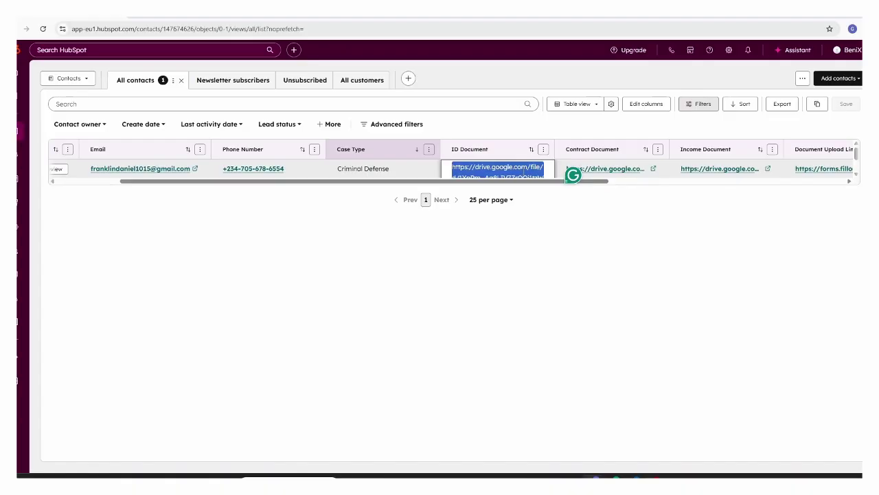
{"action": "key", "text": "BackSpace"}
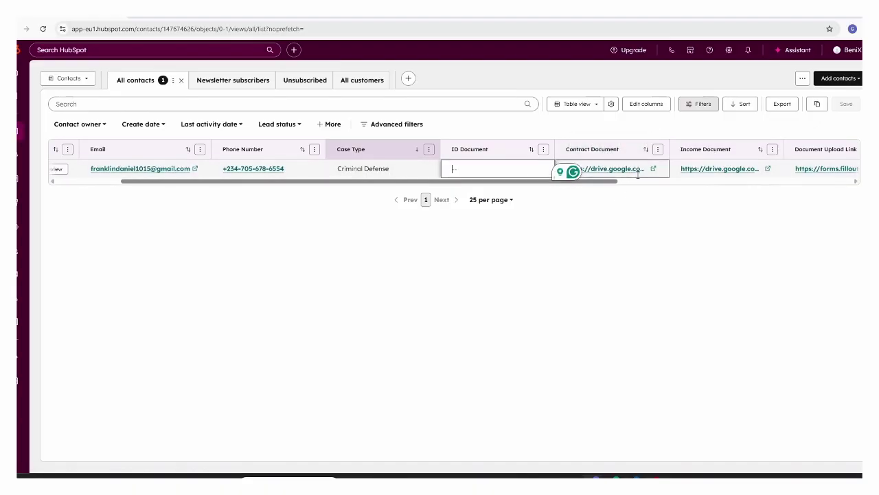
{"action": "left_click", "coordinate": [506, 245]}
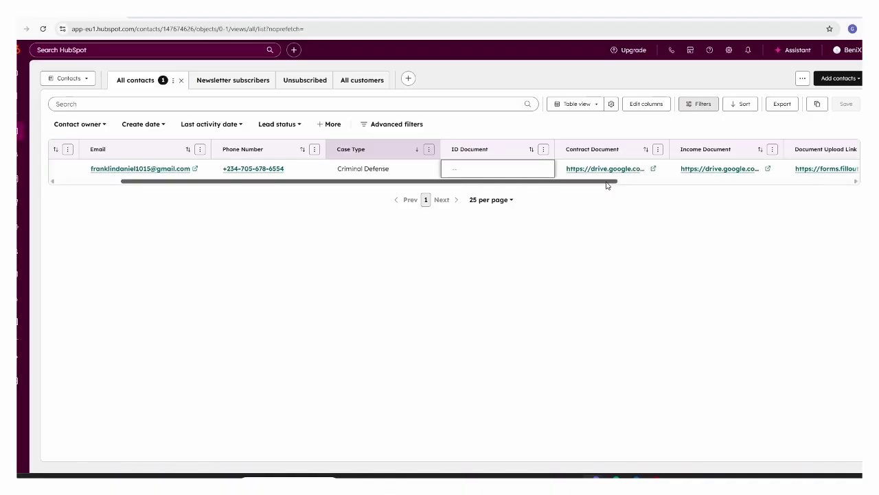
{"action": "left_click_drag", "start_coordinate": [607, 184], "coordinate": [744, 200]}
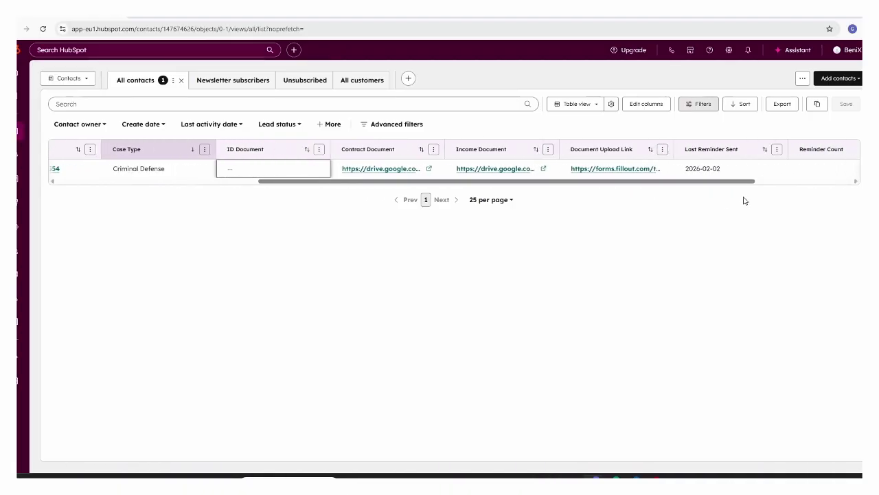
{"action": "left_click", "coordinate": [731, 163]}
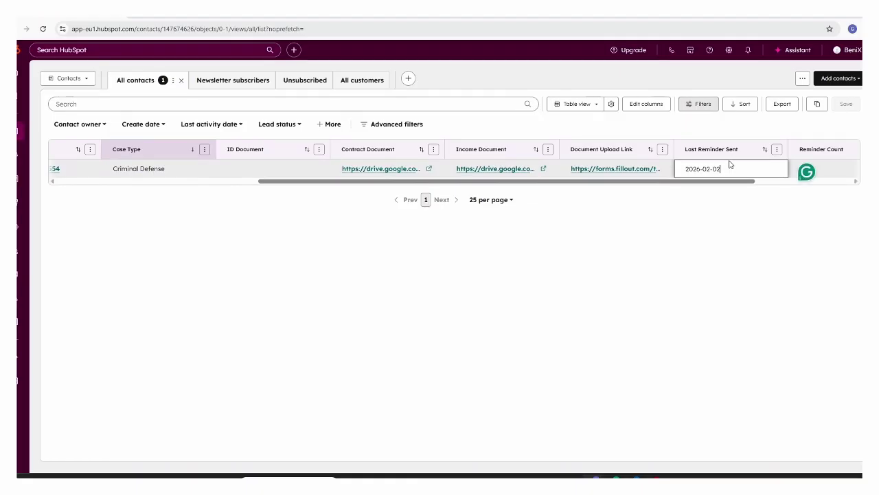
- Change Last Reminder Sent's day to 30 and month to 01, saving it as 2026-01-30
{"action": "key", "text": "BackSpace"}
{"action": "key", "text": "BackSpace"}
{"action": "type", "text": "30"}
{"action": "left_click", "coordinate": [710, 169]}
{"action": "key", "text": "BackSpace"}
{"action": "type", "text": "1"}
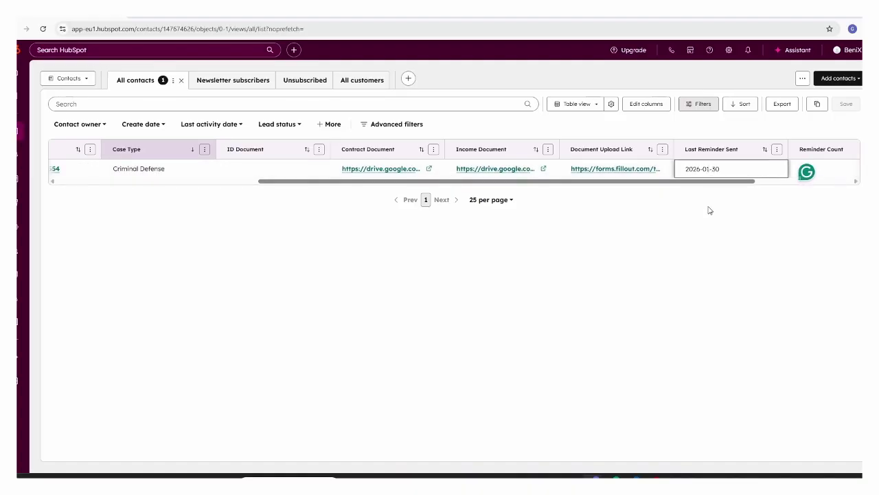
{"action": "left_click", "coordinate": [677, 238]}
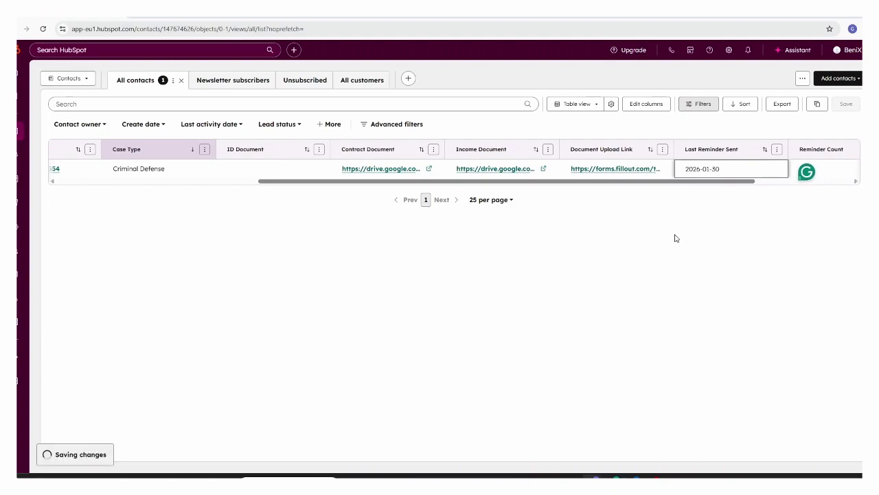
{"action": "scroll", "coordinate": [701, 192], "scroll_direction": "right", "scroll_amount": 2}
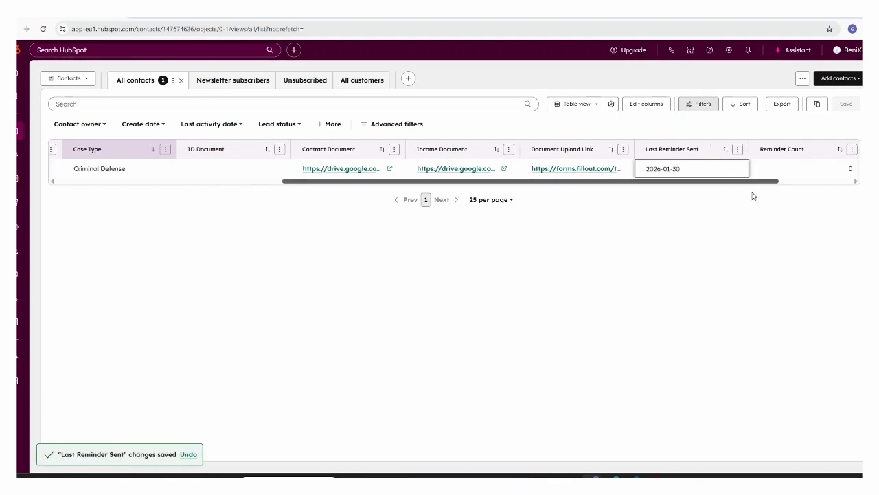
{"action": "scroll", "coordinate": [752, 197], "scroll_direction": "right", "scroll_amount": 5}
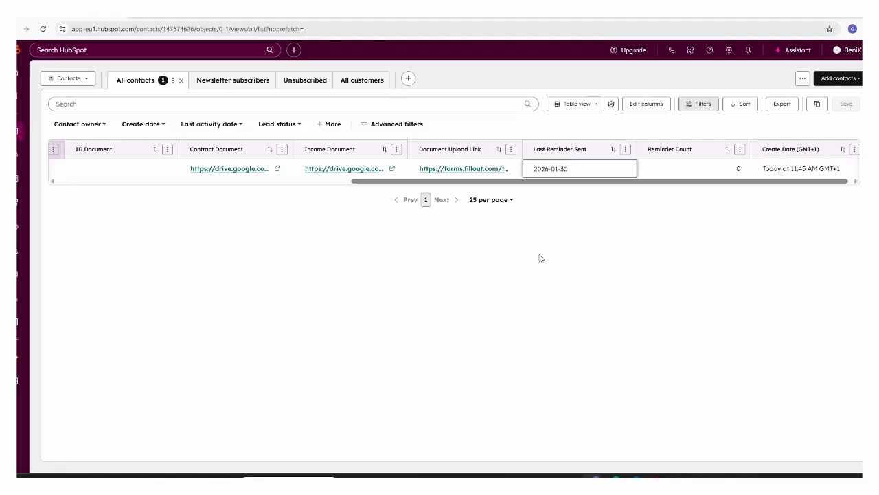
{"action": "left_click", "coordinate": [191, 14]}
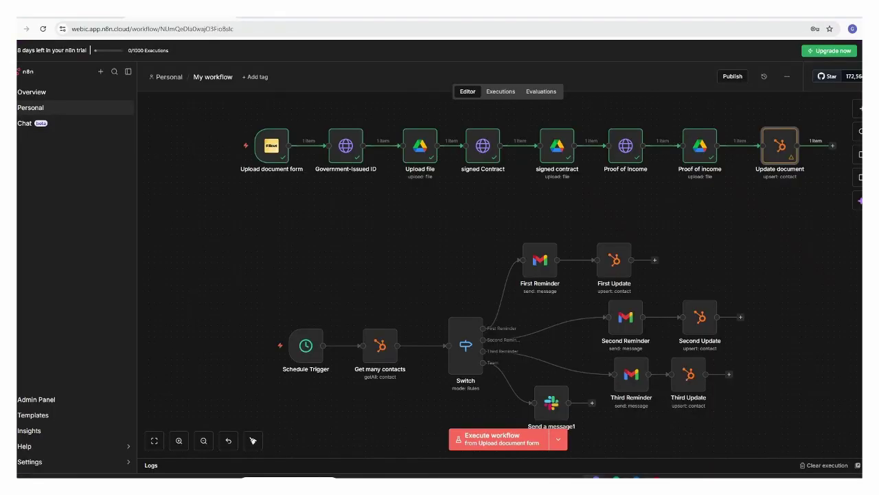
{"action": "mouse_move", "coordinate": [296, 312]}
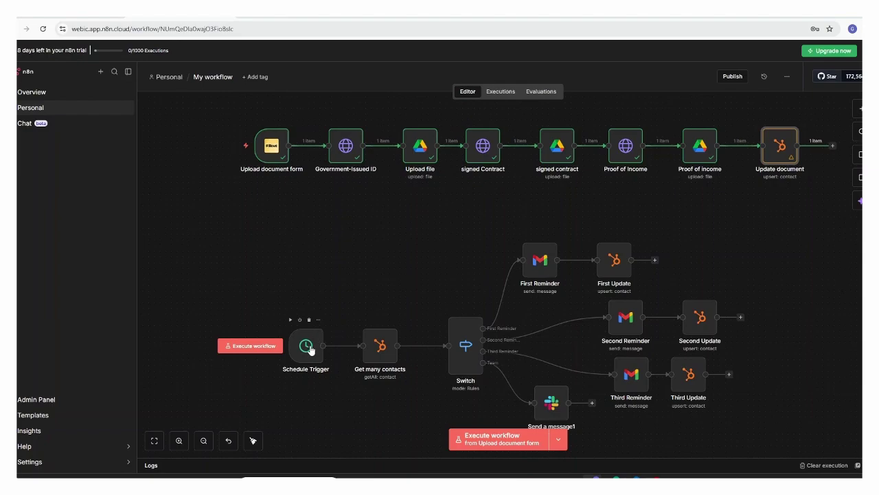
{"action": "left_click", "coordinate": [381, 349]}
{"action": "double_click", "coordinate": [380, 348]}
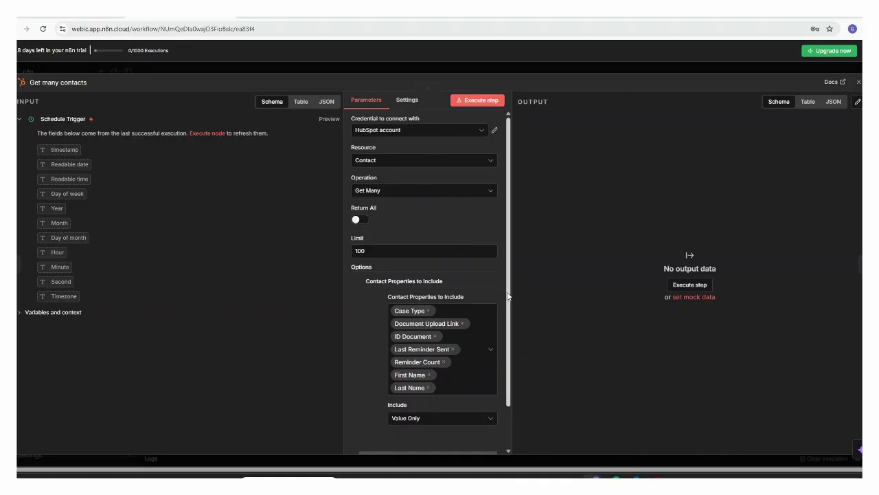
{"action": "scroll", "coordinate": [510, 320], "scroll_direction": "down", "scroll_amount": 1}
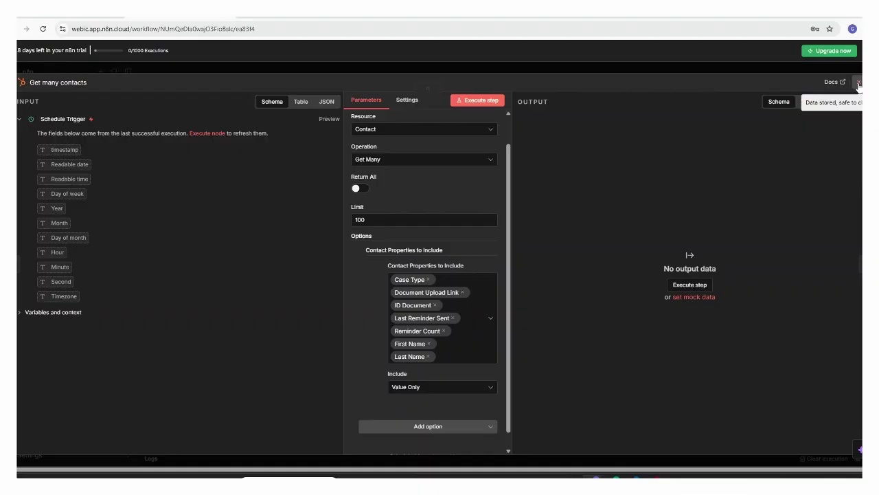
{"action": "left_click", "coordinate": [858, 82]}
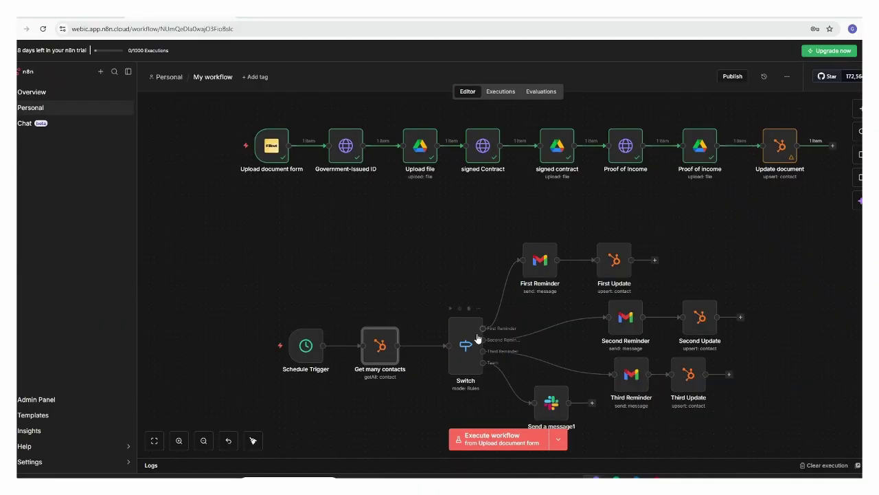
- Execute the reminder workflow from the Schedule Trigger node
{"action": "mouse_move", "coordinate": [246, 330]}
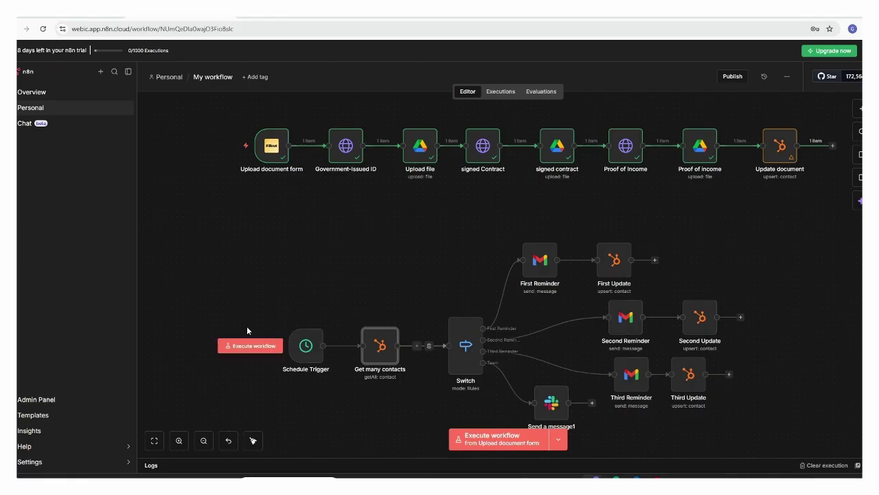
{"action": "left_click", "coordinate": [251, 348]}
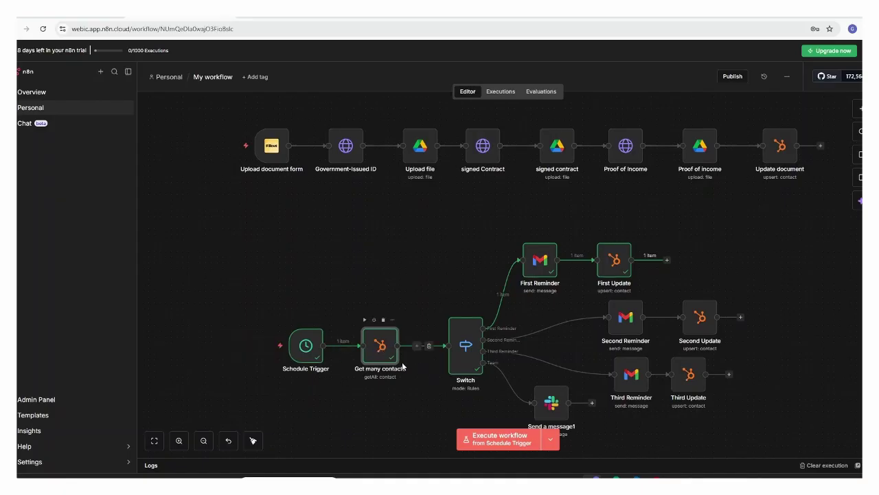
- Open the Switch node and expand the First Reminder rule's condition to verify it evaluates true
{"action": "double_click", "coordinate": [473, 348]}
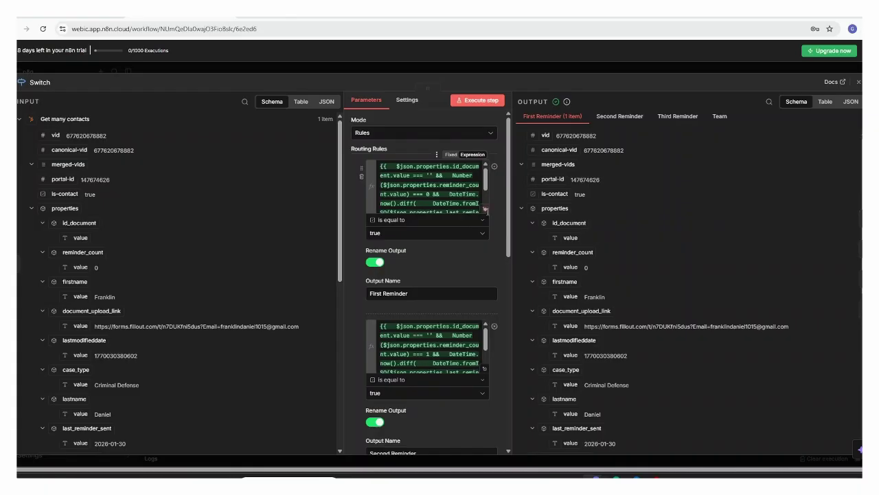
{"action": "left_click", "coordinate": [485, 210]}
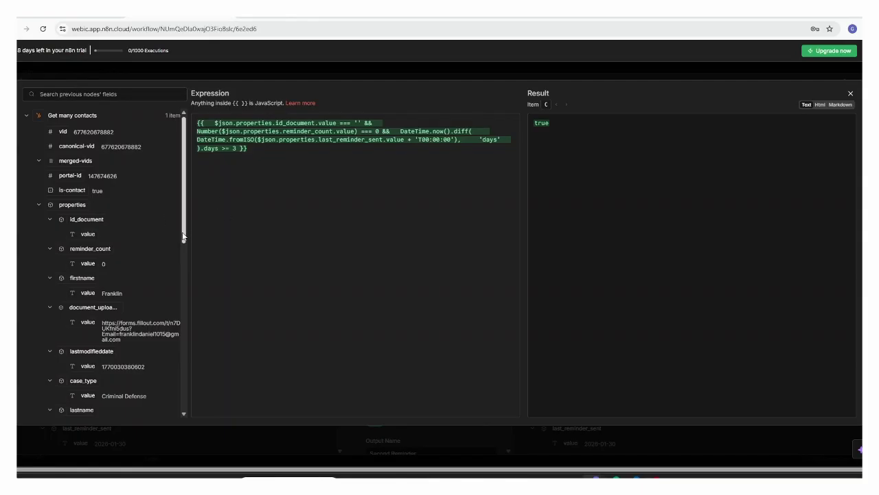
- Scroll the expression editor's input fields, then close the editor
{"action": "left_click_drag", "start_coordinate": [185, 237], "coordinate": [186, 261]}
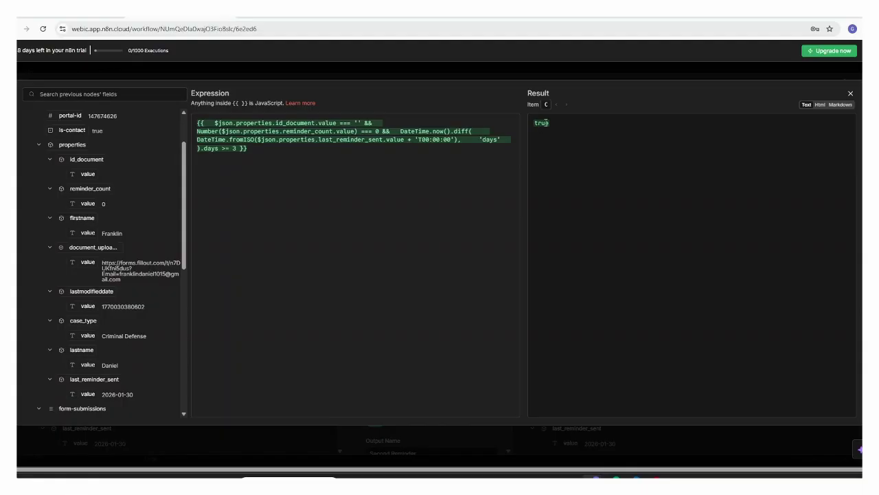
{"action": "left_click", "coordinate": [850, 94]}
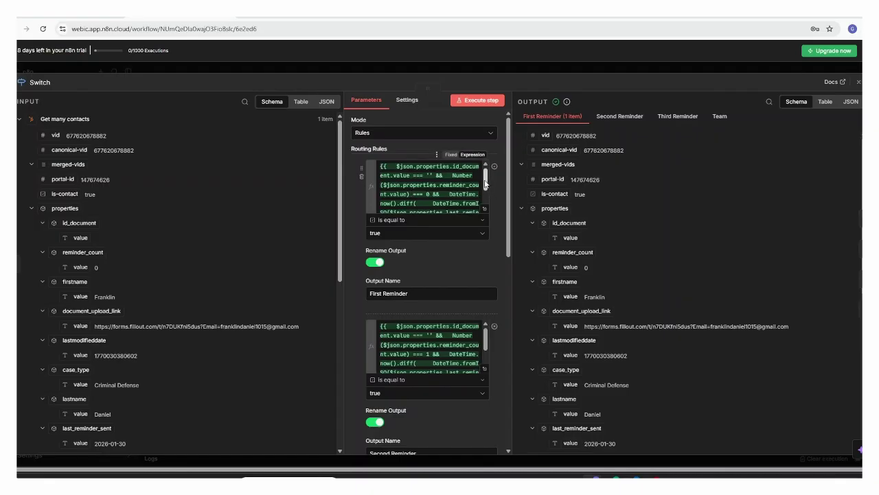
{"action": "left_click", "coordinate": [440, 220]}
{"action": "mouse_move", "coordinate": [412, 294]}
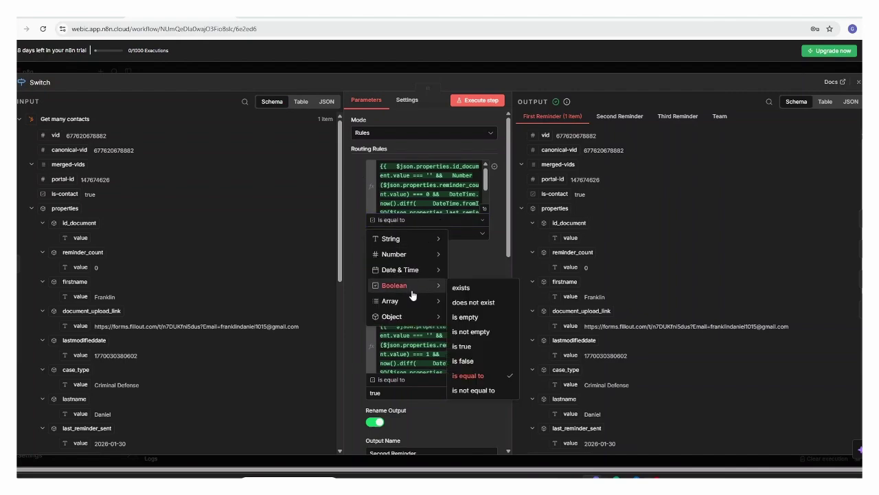
{"action": "left_click", "coordinate": [348, 293]}
{"action": "left_click", "coordinate": [414, 237]}
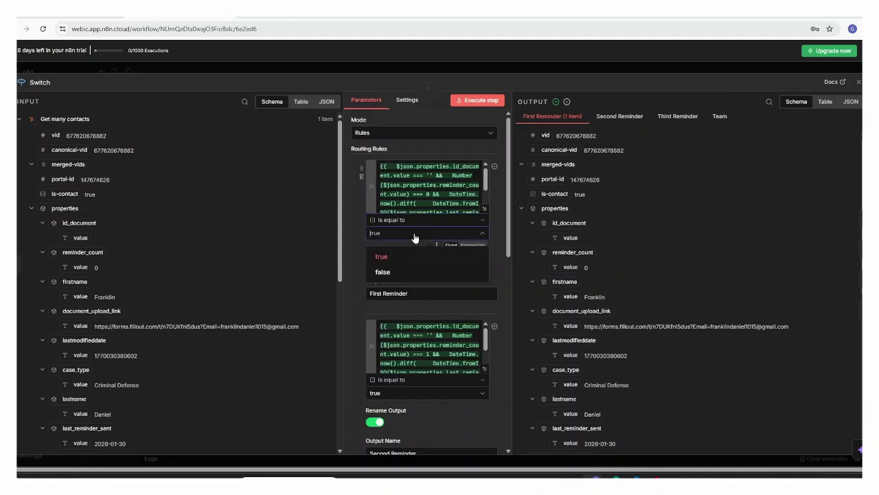
{"action": "left_click", "coordinate": [349, 234]}
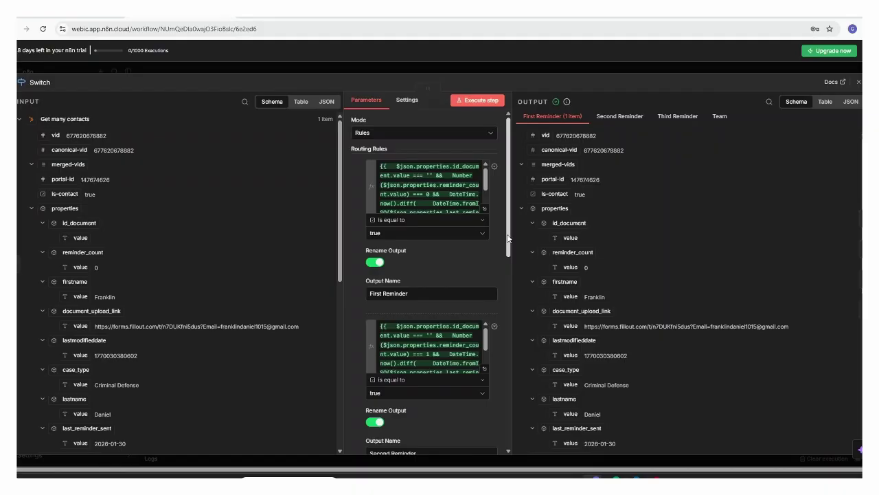
{"action": "left_click_drag", "start_coordinate": [509, 239], "coordinate": [515, 288]}
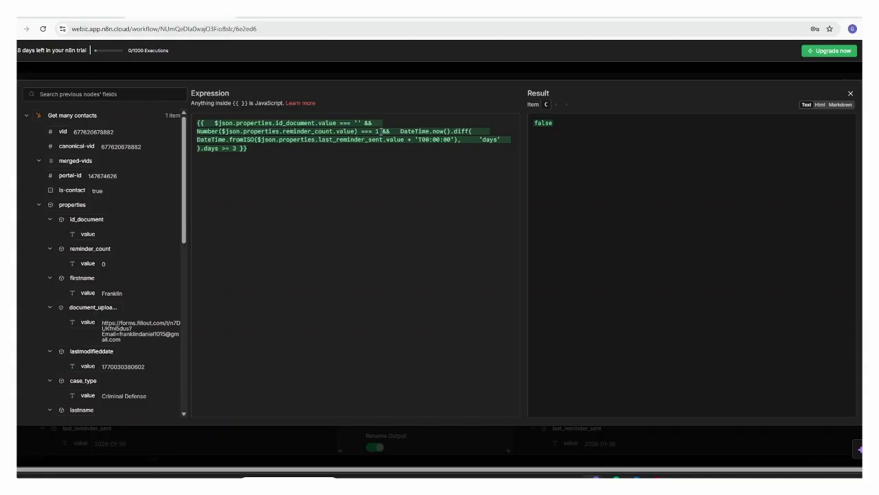
{"action": "left_click", "coordinate": [852, 94]}
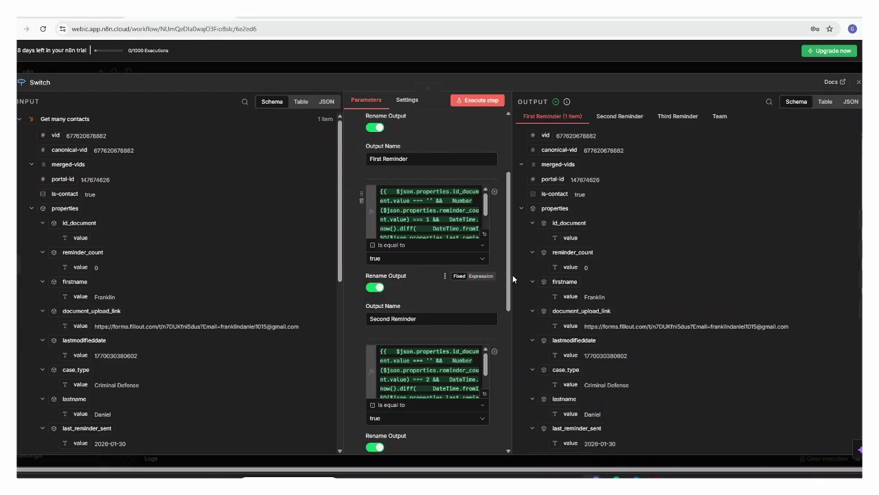
{"action": "scroll", "coordinate": [509, 281], "scroll_direction": "down", "scroll_amount": 3}
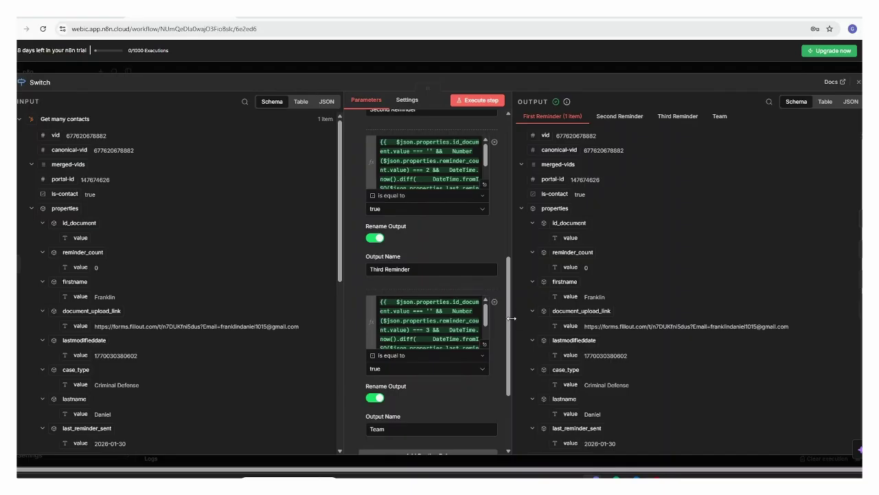
{"action": "scroll", "coordinate": [512, 381], "scroll_direction": "down", "scroll_amount": 2}
{"action": "scroll", "coordinate": [511, 378], "scroll_direction": "down", "scroll_amount": 1}
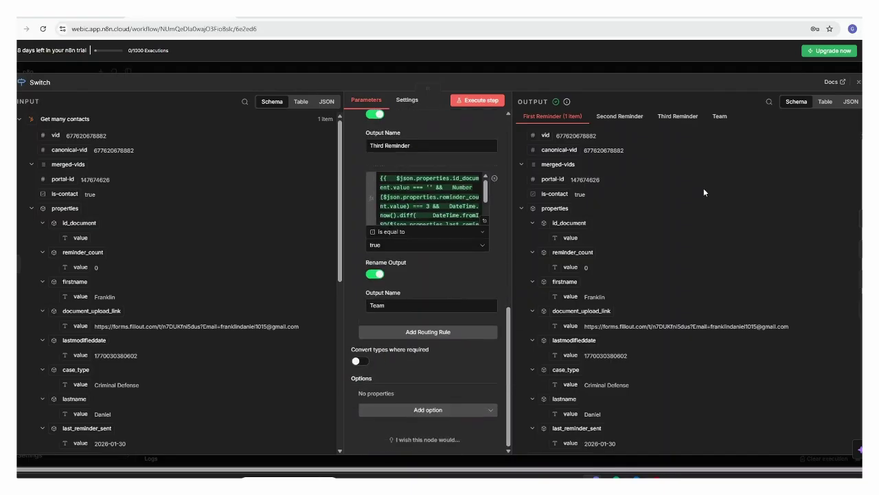
- Reopen the Switch node, confirm the Team rule's condition evaluates false, and close the node
{"action": "left_click", "coordinate": [859, 82]}
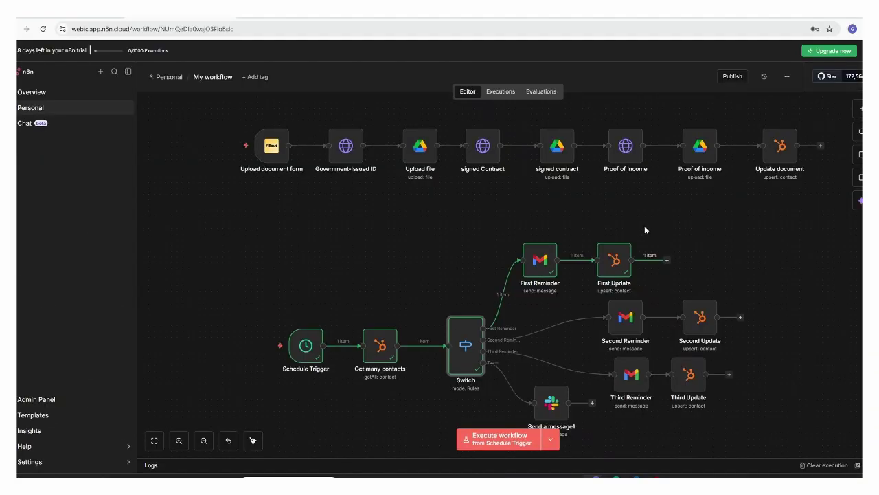
{"action": "double_click", "coordinate": [466, 362]}
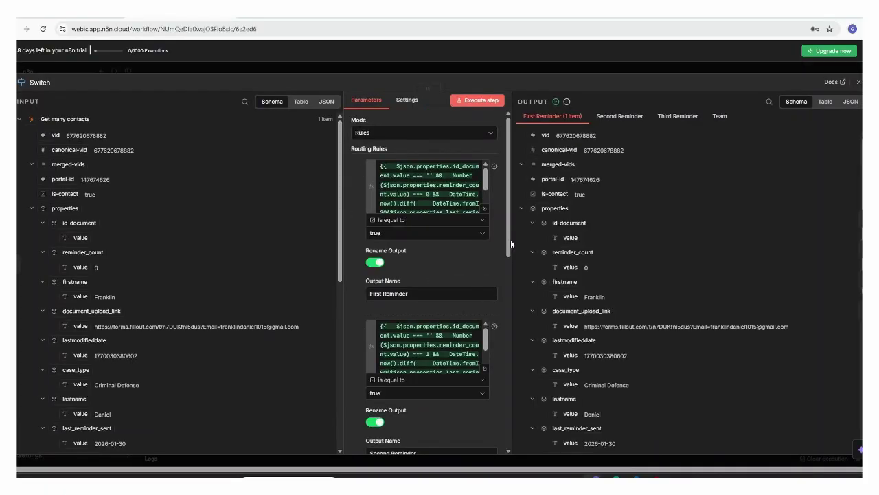
{"action": "left_click_drag", "start_coordinate": [511, 239], "coordinate": [523, 385]}
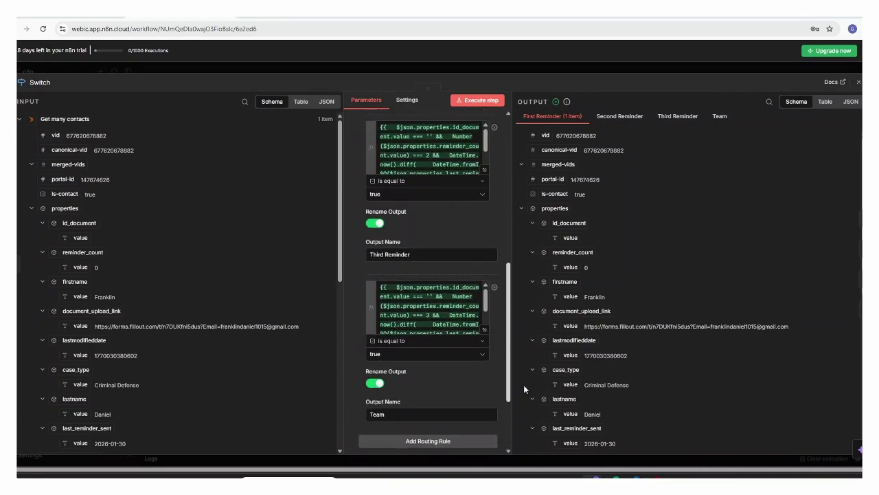
{"action": "left_click", "coordinate": [485, 333]}
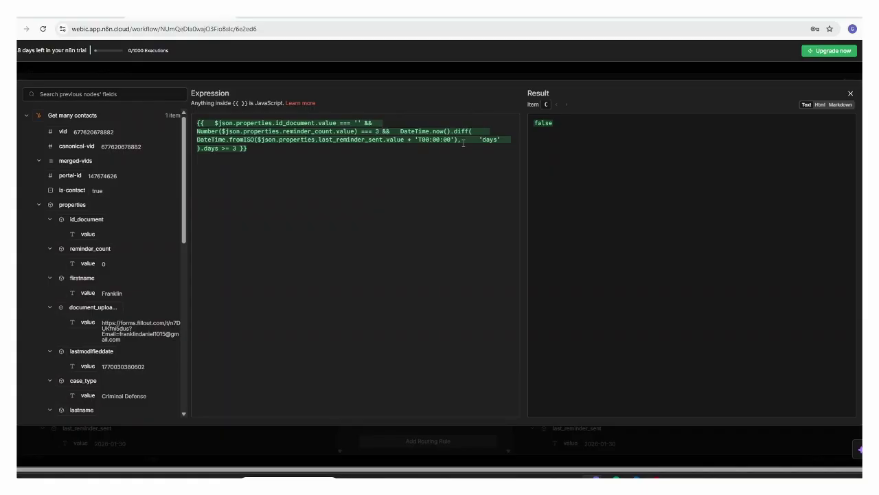
{"action": "left_click", "coordinate": [850, 96]}
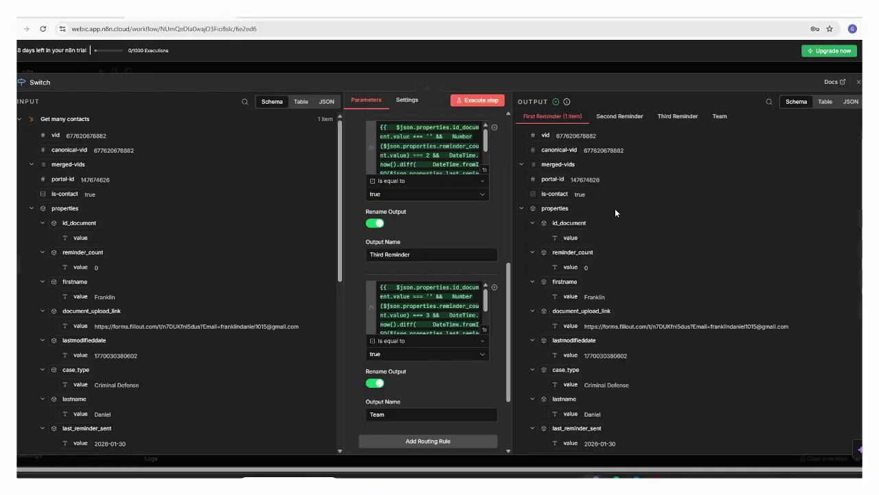
{"action": "left_click", "coordinate": [858, 82]}
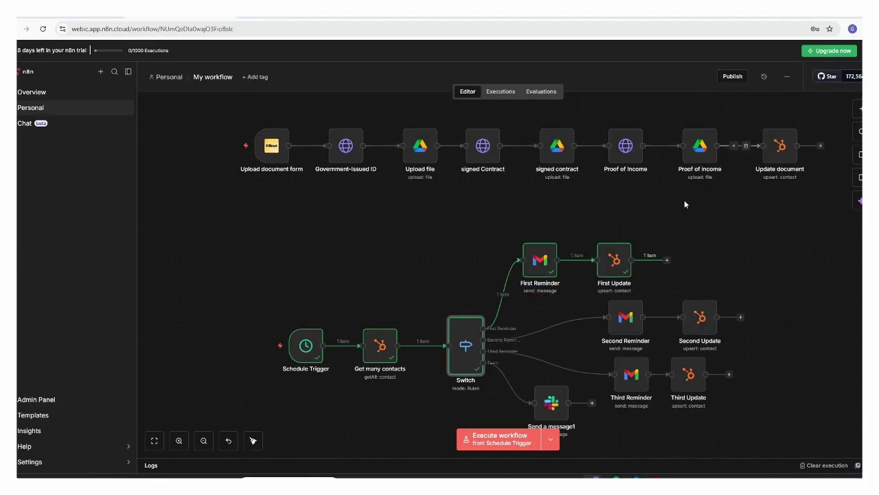
{"action": "left_click", "coordinate": [542, 264]}
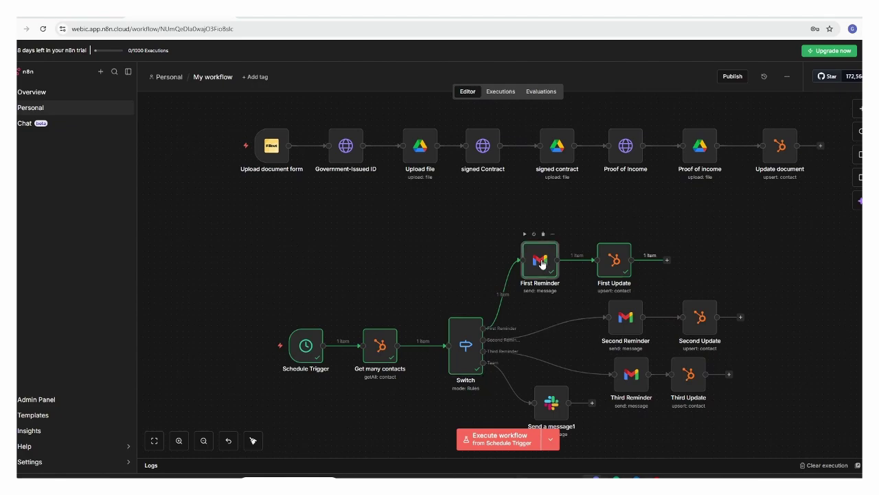
- Preview the First Reminder Gmail step's message body as rendered HTML
{"action": "double_click", "coordinate": [542, 262]}
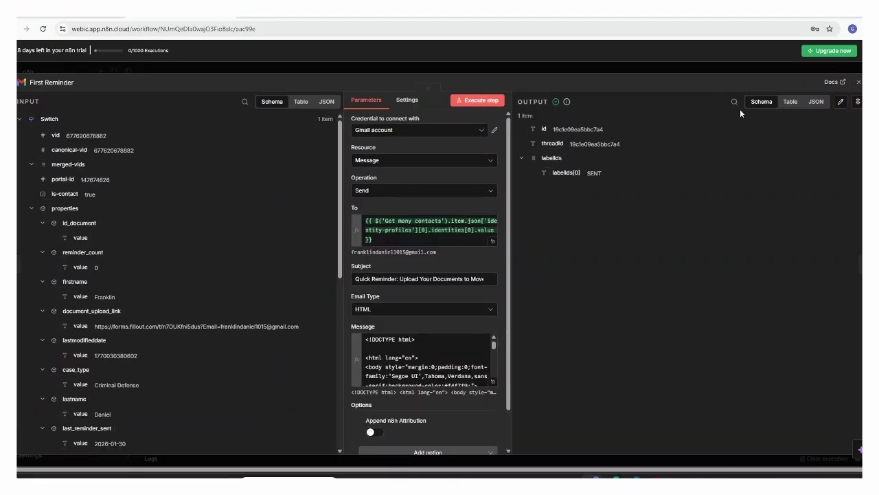
{"action": "left_click", "coordinate": [492, 384]}
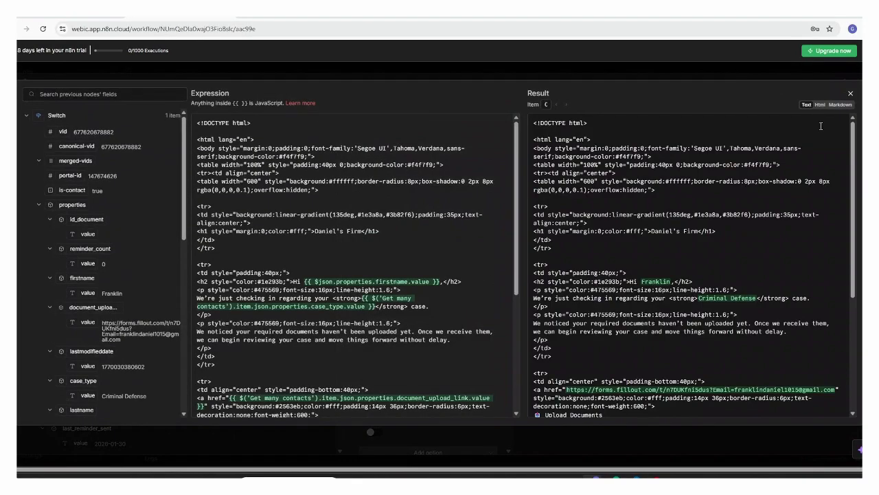
{"action": "left_click", "coordinate": [820, 104]}
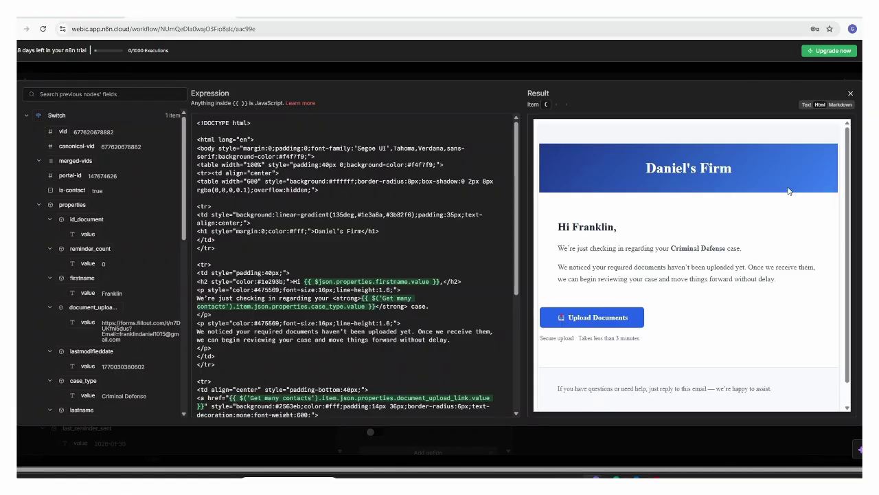
{"action": "left_click", "coordinate": [851, 94]}
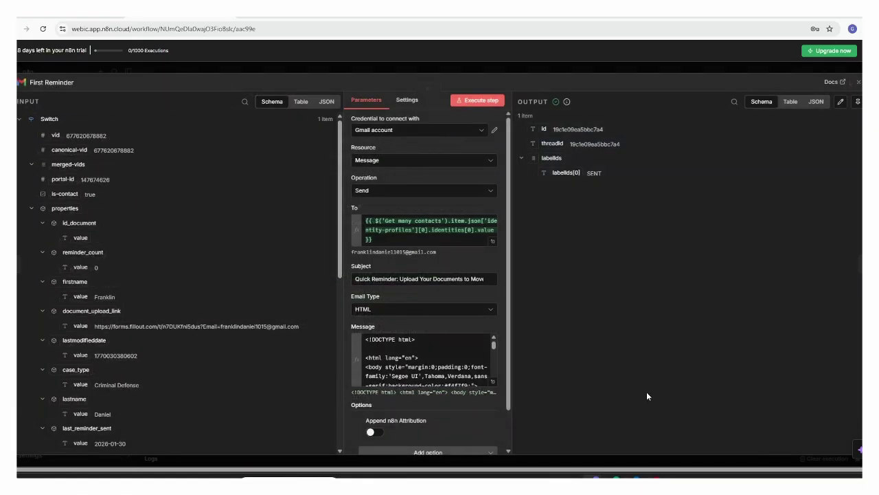
- Open the 'Quick Reminder: Upload Your Documents to Move Forward' email from the Gmail inbox
{"action": "left_click", "coordinate": [634, 476]}
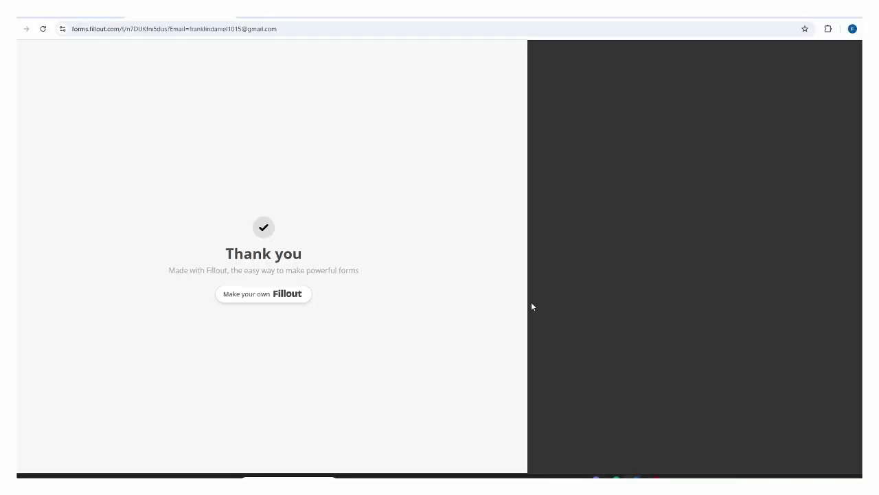
{"action": "key", "text": "ctrl+w"}
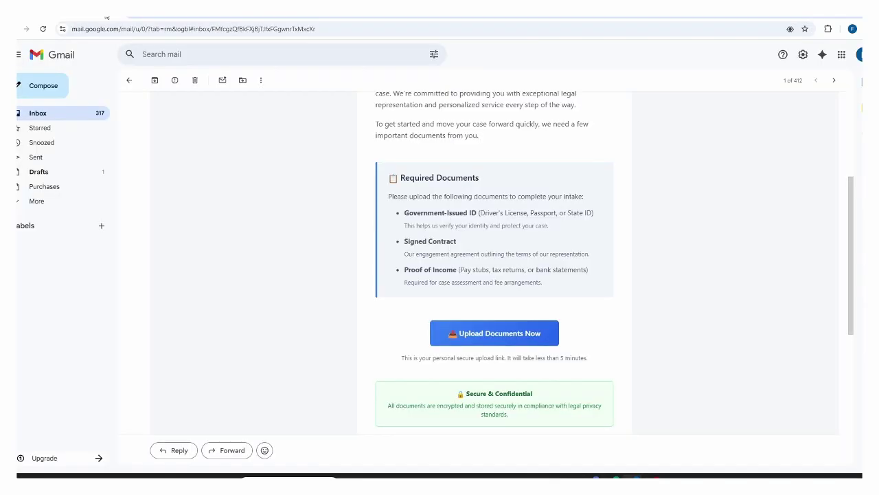
{"action": "left_click", "coordinate": [130, 81]}
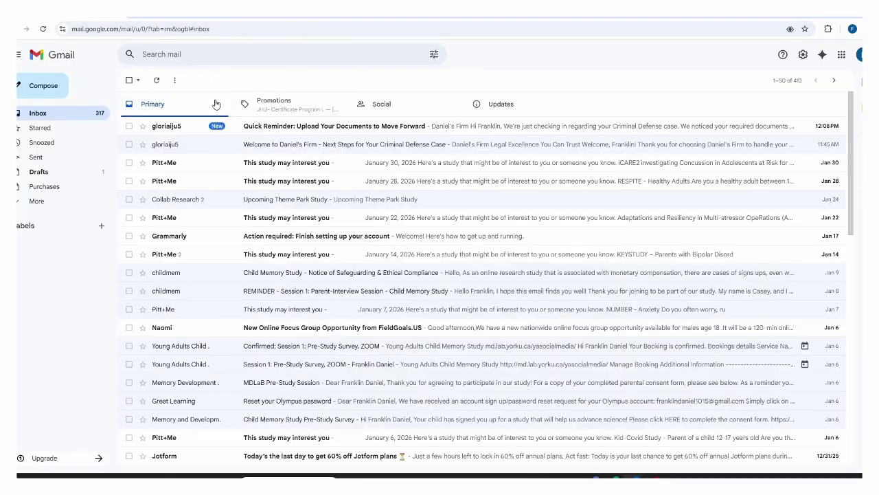
{"action": "left_click", "coordinate": [252, 128]}
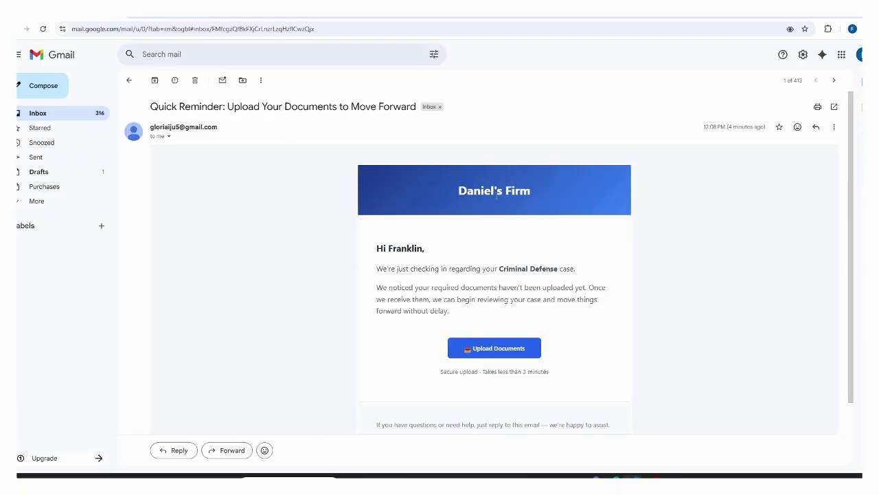
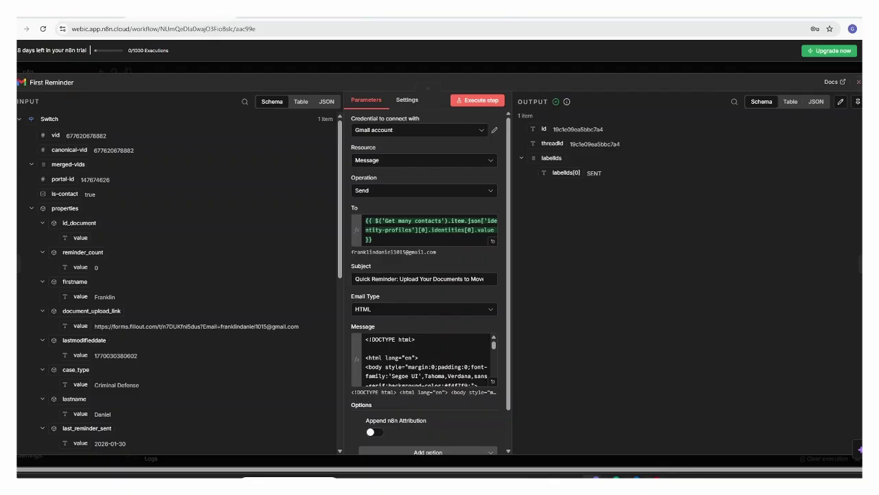
- Open the First Update node to show it sets Last Reminder Sent to today and Reminder Count to 1
{"action": "left_click", "coordinate": [858, 81]}
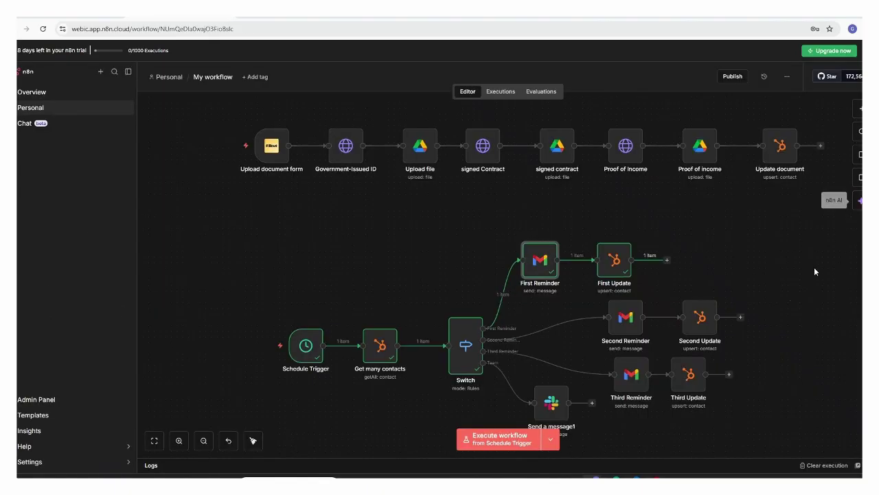
{"action": "left_click", "coordinate": [602, 264]}
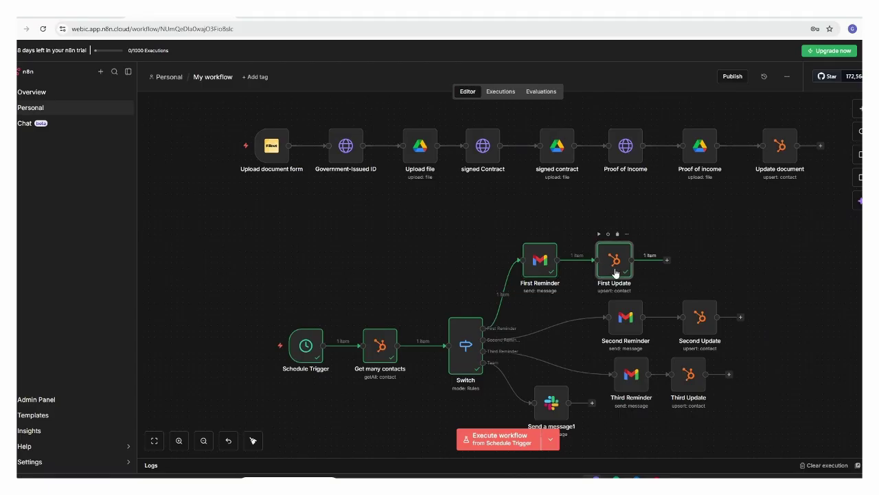
{"action": "double_click", "coordinate": [616, 274]}
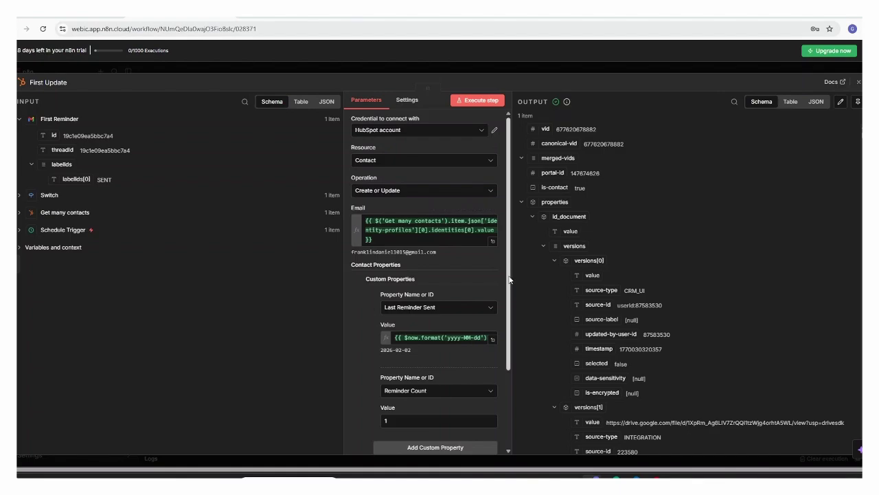
{"action": "left_click_drag", "start_coordinate": [509, 279], "coordinate": [517, 341]}
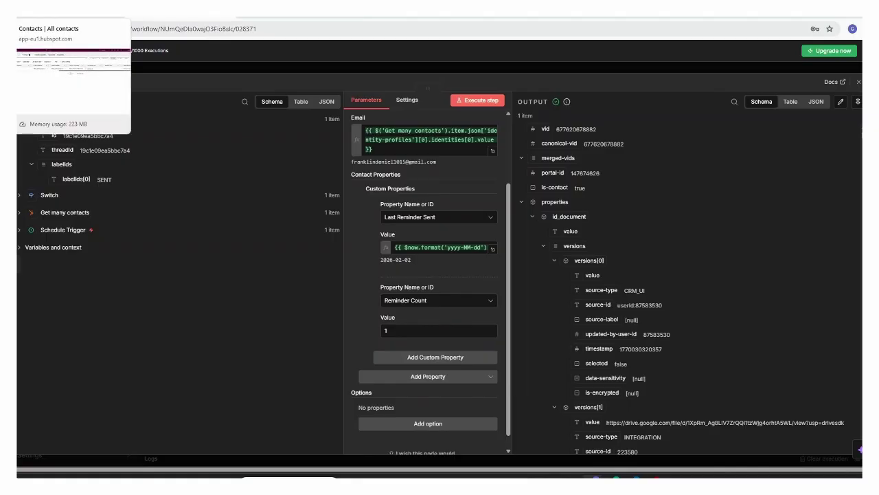
- Reload the HubSpot contacts list and bring the Last Reminder Sent column into view
{"action": "left_click", "coordinate": [69, 8]}
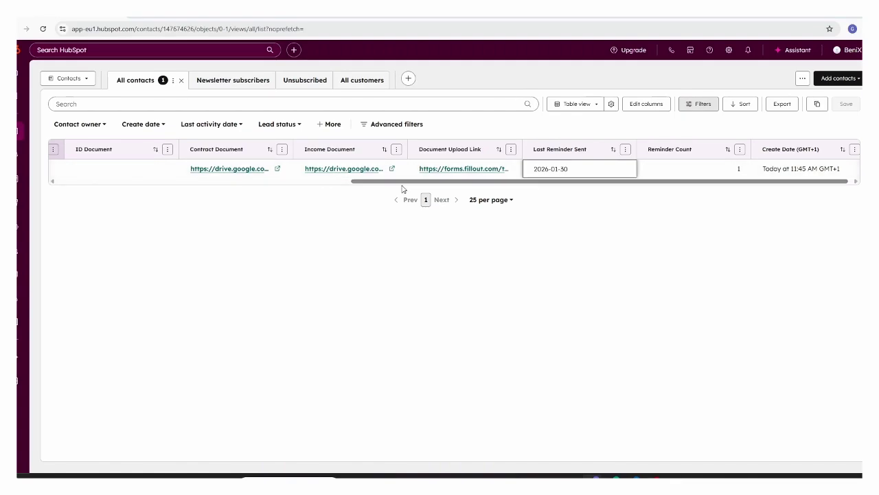
{"action": "left_click", "coordinate": [44, 30]}
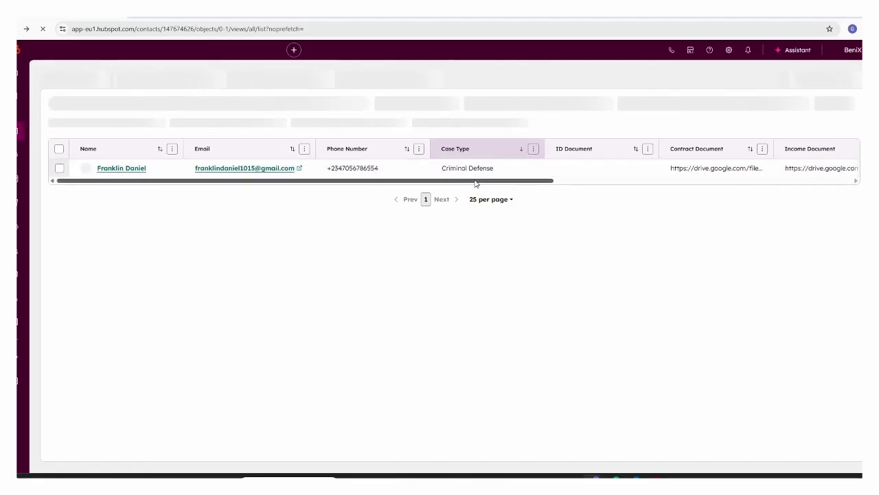
{"action": "left_click_drag", "start_coordinate": [475, 184], "coordinate": [704, 202]}
{"action": "scroll", "coordinate": [715, 198], "scroll_direction": "right", "scroll_amount": 3}
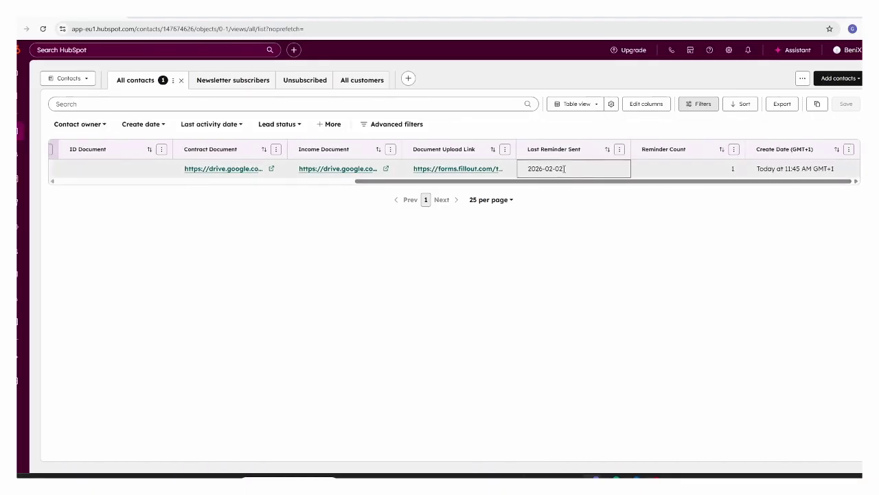
- Change the contact's Last Reminder Sent from 2026-02-02 to 2026-01-31 and save it
{"action": "left_click", "coordinate": [562, 170]}
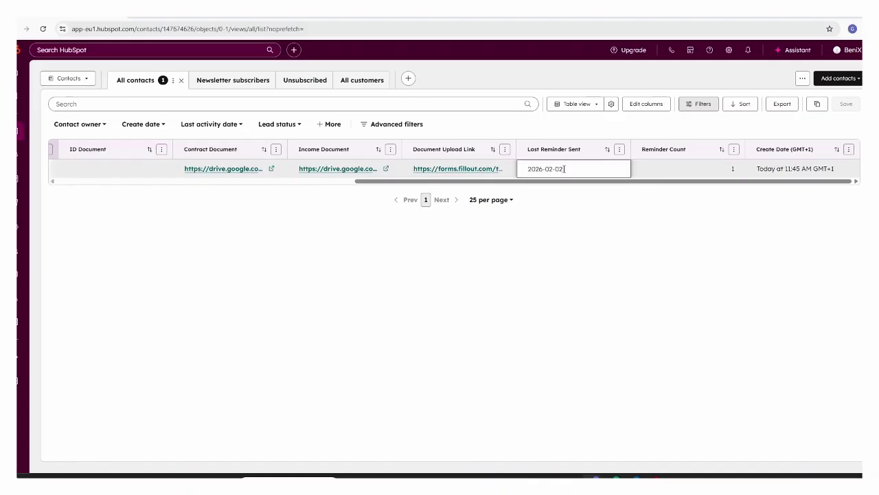
{"action": "key", "text": "BackSpace"}
{"action": "key", "text": "BackSpace"}
{"action": "type", "text": "32"}
{"action": "key", "text": "BackSpace"}
{"action": "type", "text": "1"}
{"action": "left_click", "coordinate": [554, 168]}
{"action": "key", "text": "BackSpace"}
{"action": "type", "text": "1"}
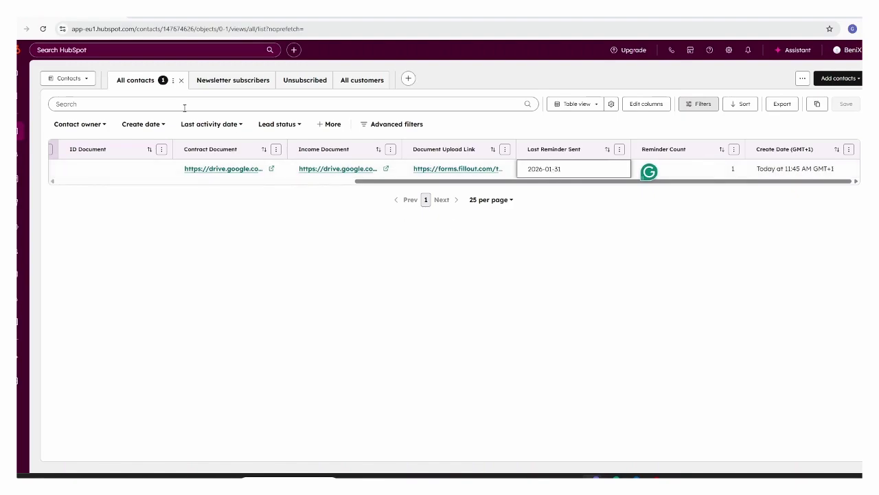
{"action": "left_click", "coordinate": [201, 352]}
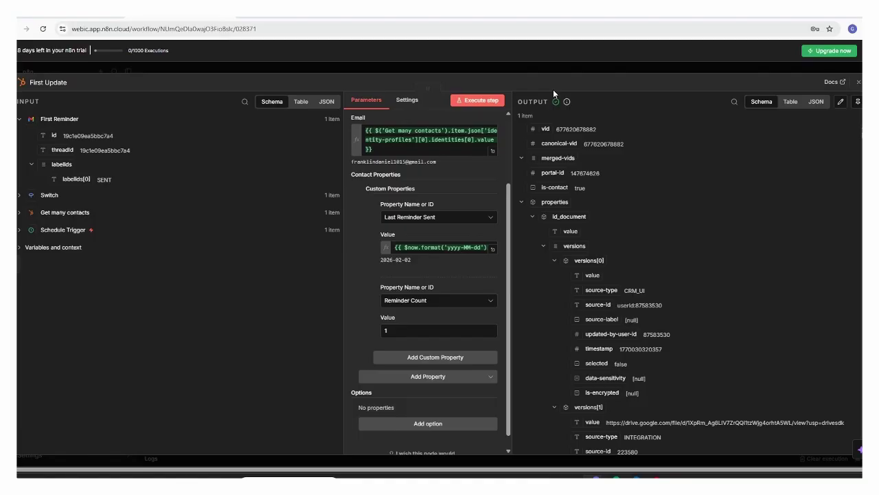
- Close the First Update node and execute the whole workflow from the Schedule Trigger
{"action": "key", "text": "Escape"}
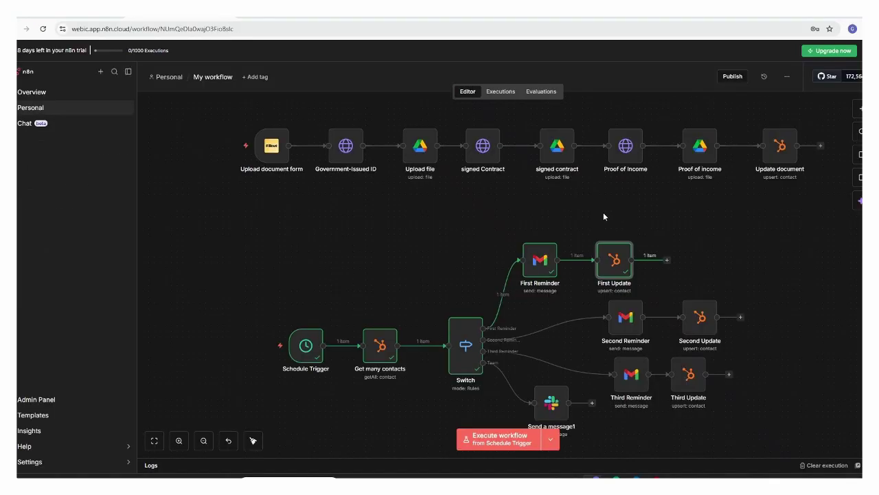
{"action": "mouse_move", "coordinate": [249, 350]}
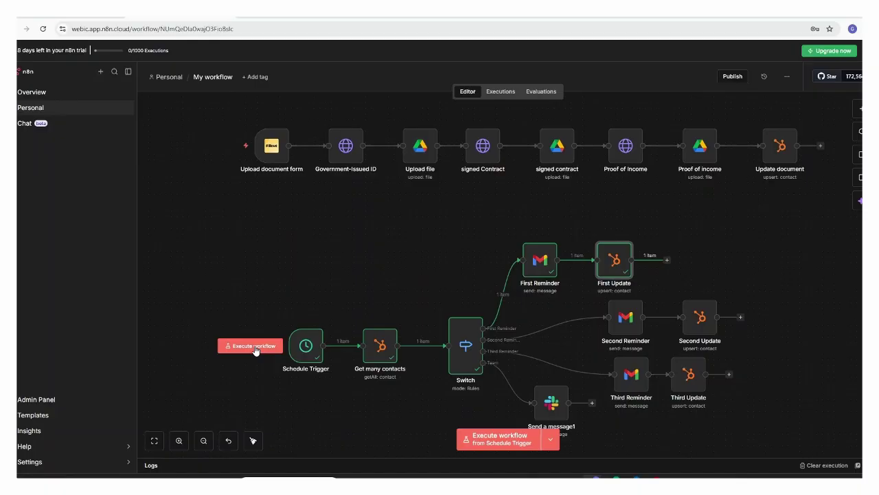
{"action": "left_click", "coordinate": [254, 347]}
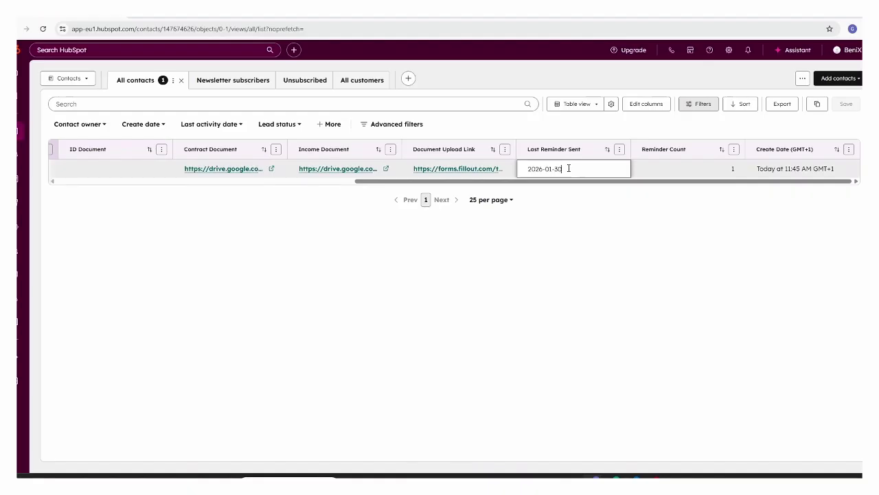
- Commit the contact's Last Reminder Sent date of 2026-01-30 in HubSpot, then return to n8n
{"action": "left_click", "coordinate": [502, 306]}
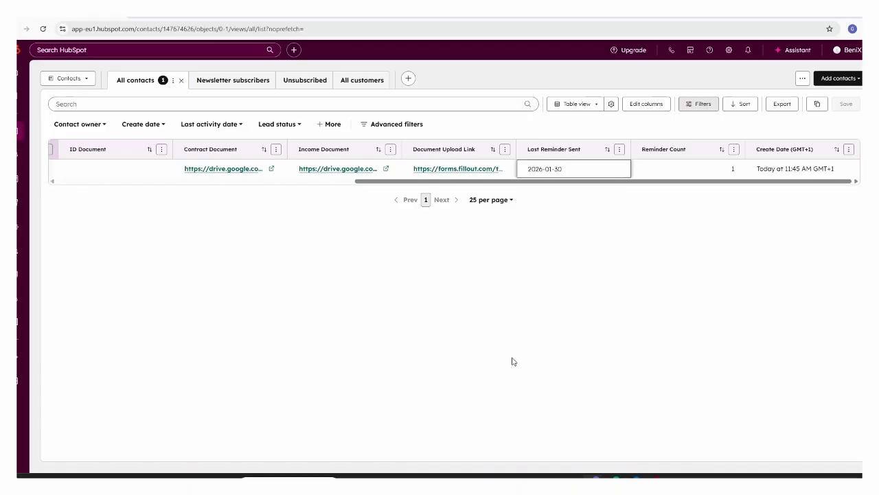
{"action": "left_click", "coordinate": [616, 476]}
{"action": "left_click", "coordinate": [596, 476]}
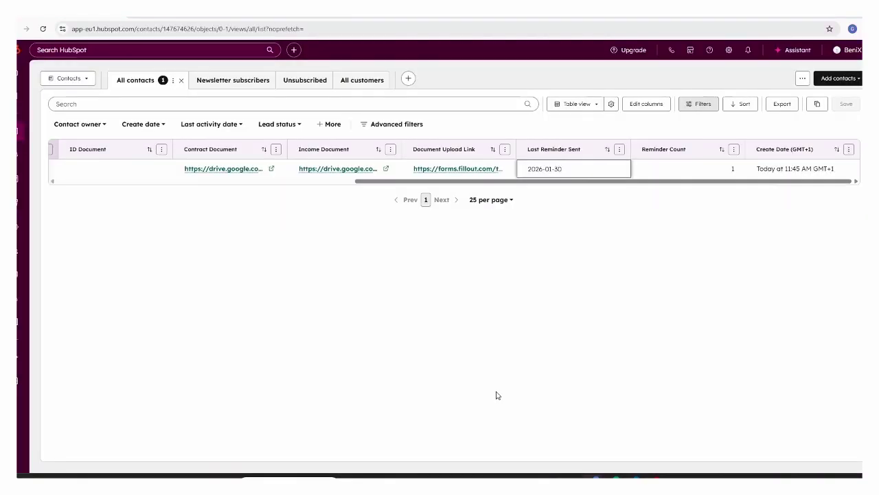
{"action": "left_click", "coordinate": [182, 15]}
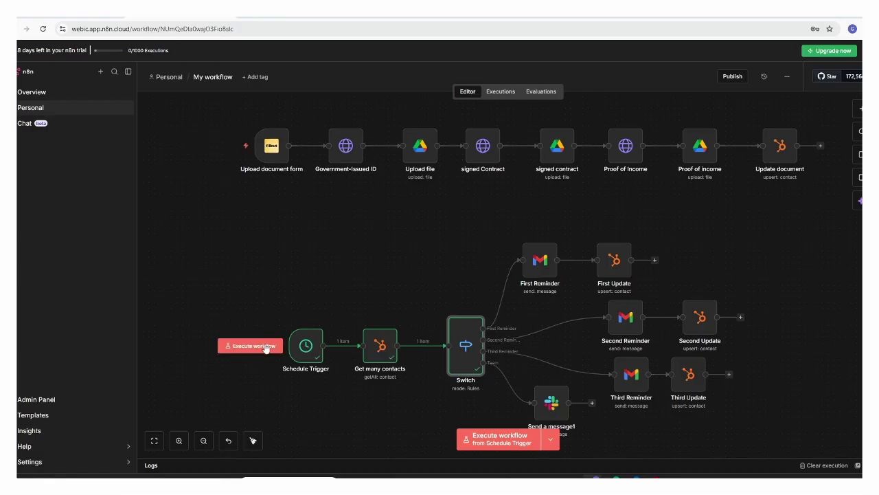
- Re-execute the workflow via the Second Reminder path and check the resulting email in Gmail
{"action": "left_click", "coordinate": [265, 347]}
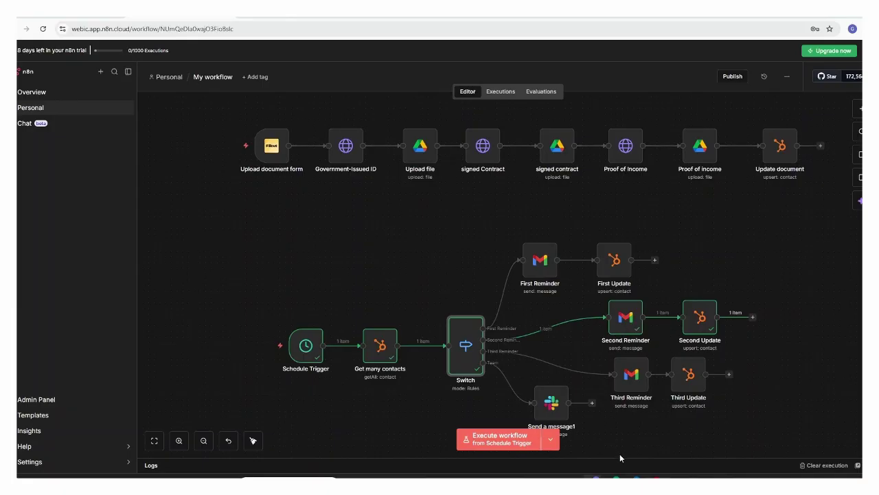
{"action": "left_click", "coordinate": [611, 479]}
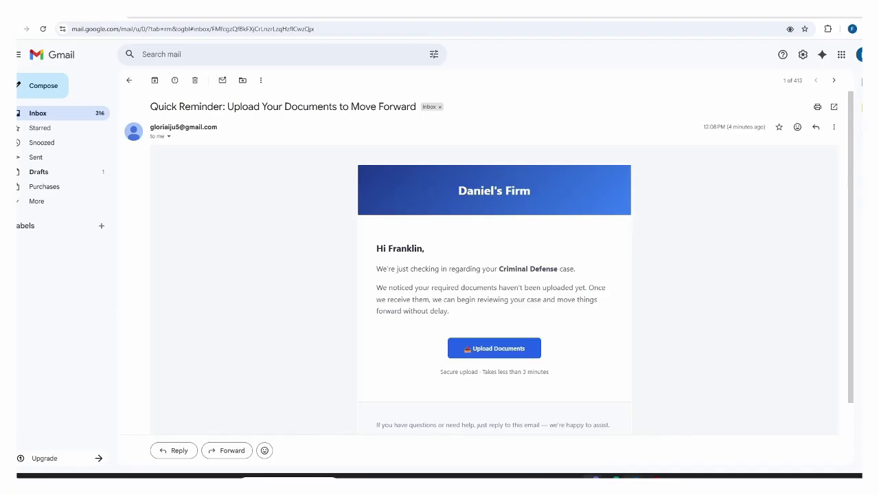
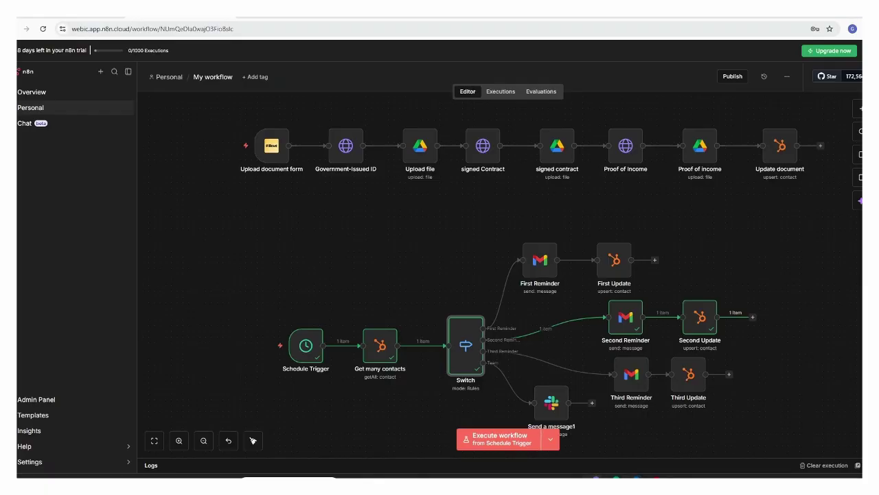
- Open the Third Reminder node and preview its Final Notice message rendered as HTML
{"action": "left_click", "coordinate": [635, 380]}
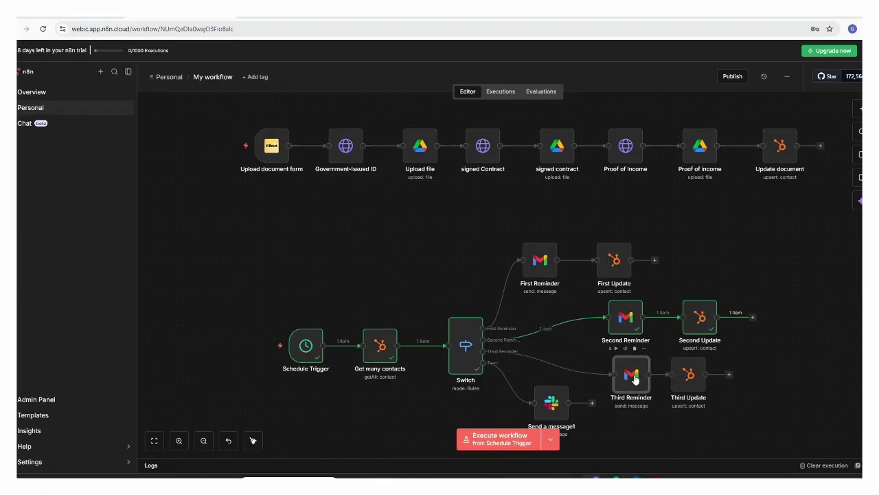
{"action": "double_click", "coordinate": [634, 376]}
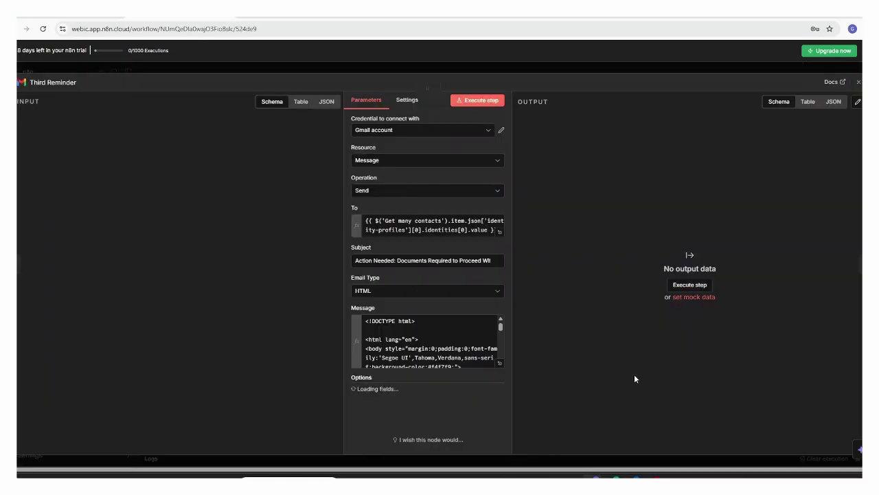
{"action": "left_click", "coordinate": [493, 372]}
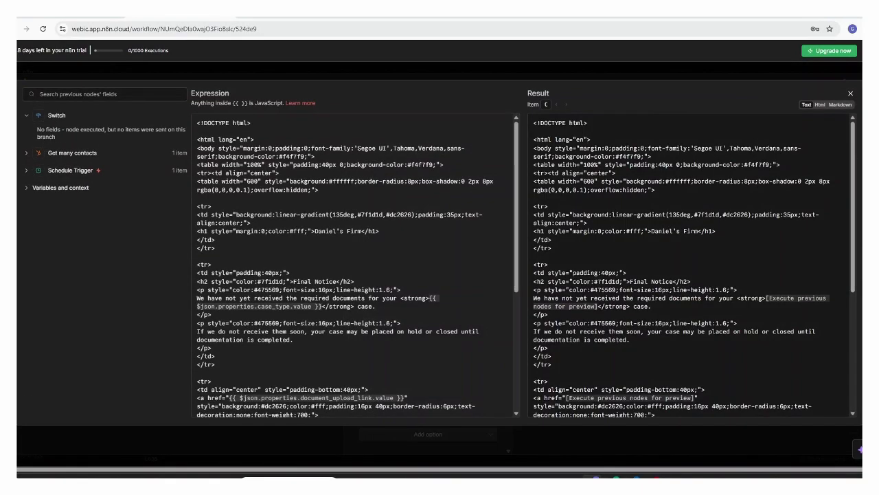
{"action": "left_click", "coordinate": [820, 105]}
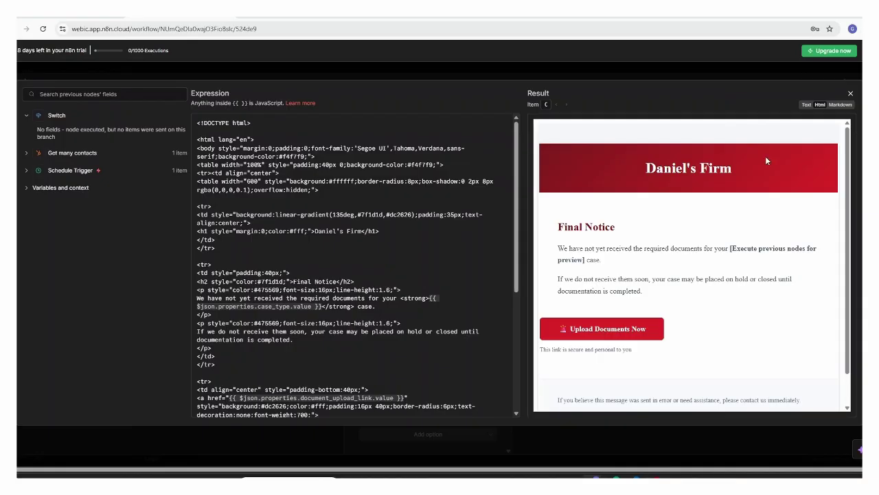
{"action": "left_click", "coordinate": [852, 96]}
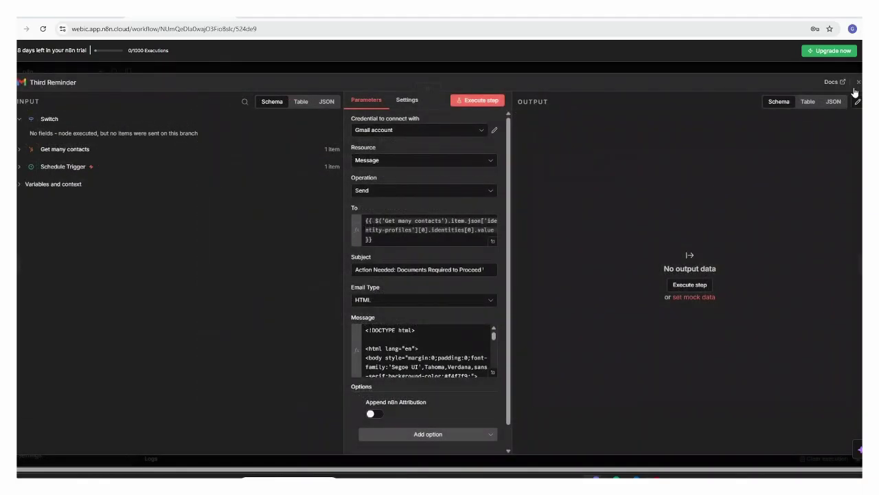
- Return to the canvas and open the Slack 'Send a message1' escalation node
{"action": "left_click", "coordinate": [857, 88]}
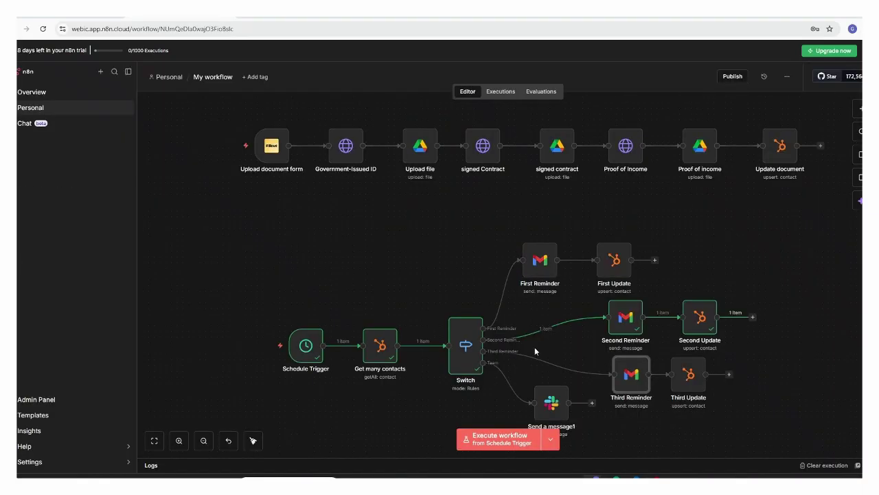
{"action": "left_click", "coordinate": [554, 407]}
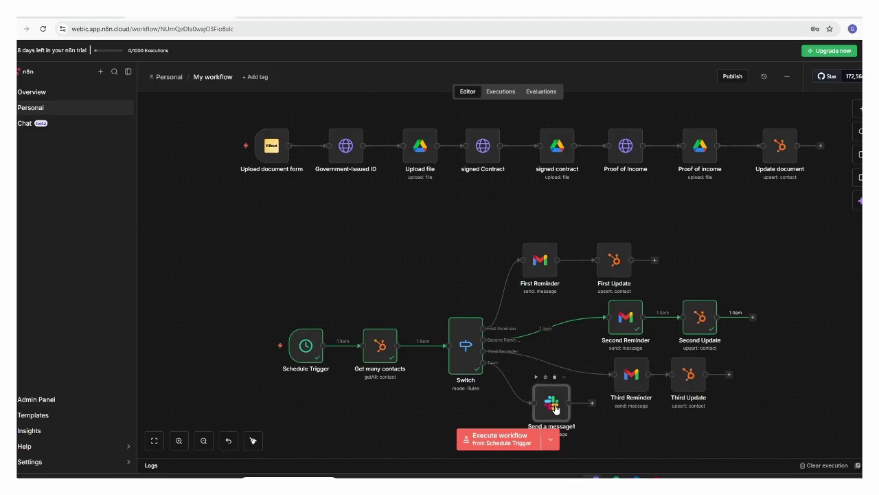
{"action": "double_click", "coordinate": [554, 407]}
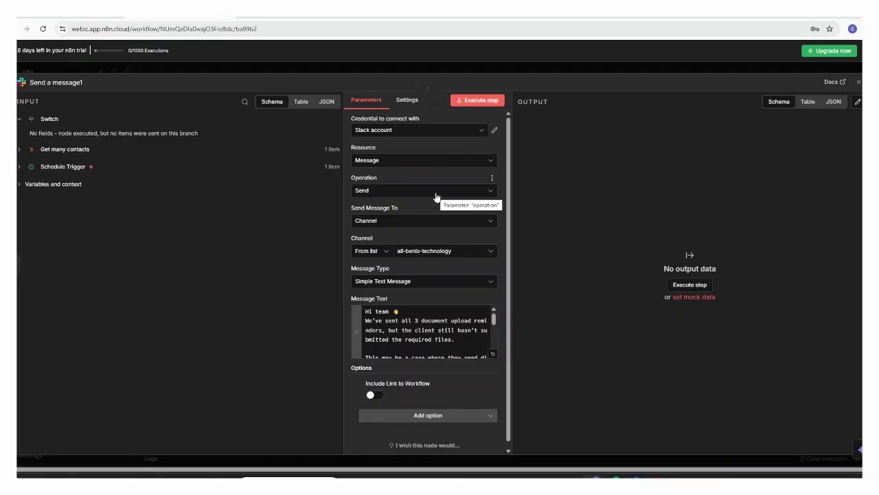
- Inspect the existing Slack credential, then abandon creating a new Slack credential
{"action": "left_click", "coordinate": [493, 130]}
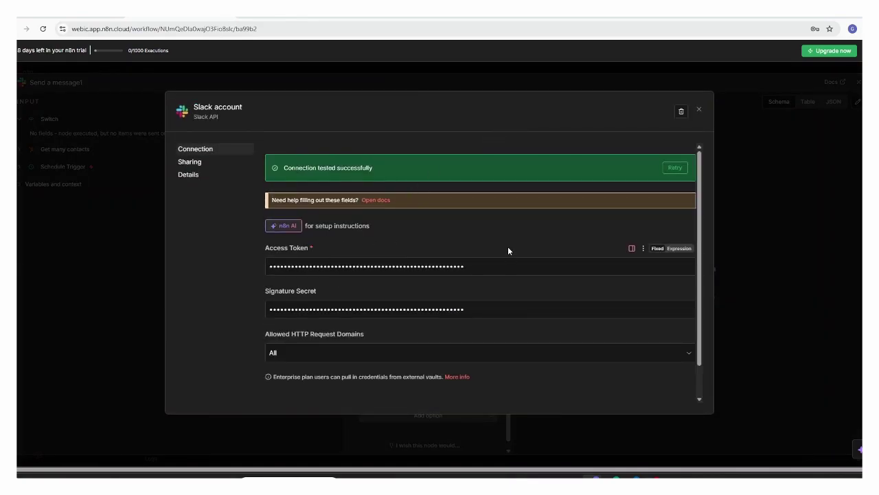
{"action": "left_click", "coordinate": [700, 111]}
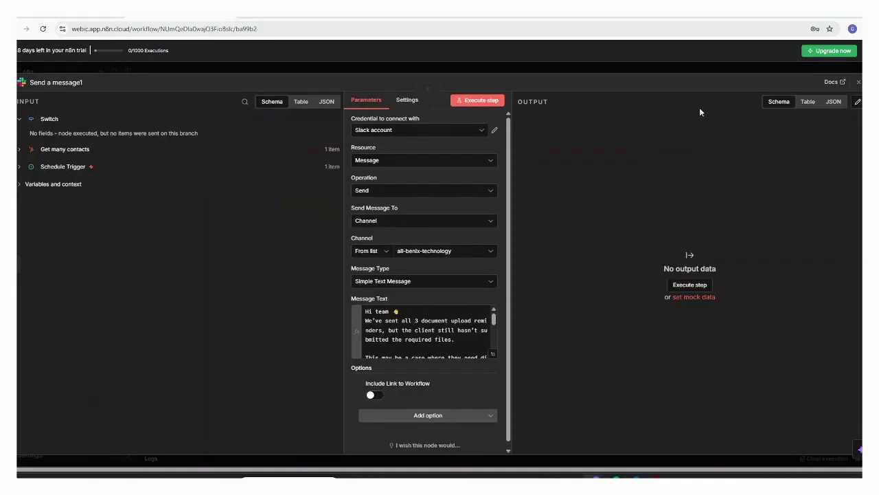
{"action": "left_click", "coordinate": [483, 131]}
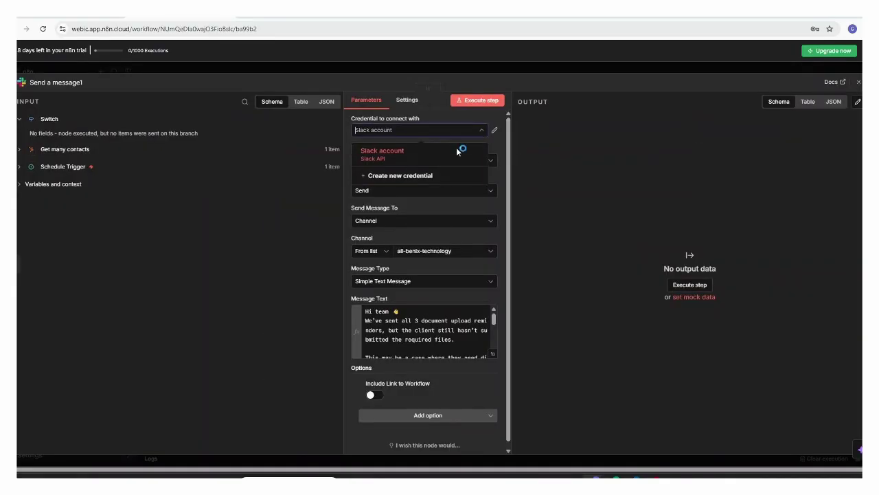
{"action": "left_click", "coordinate": [420, 182]}
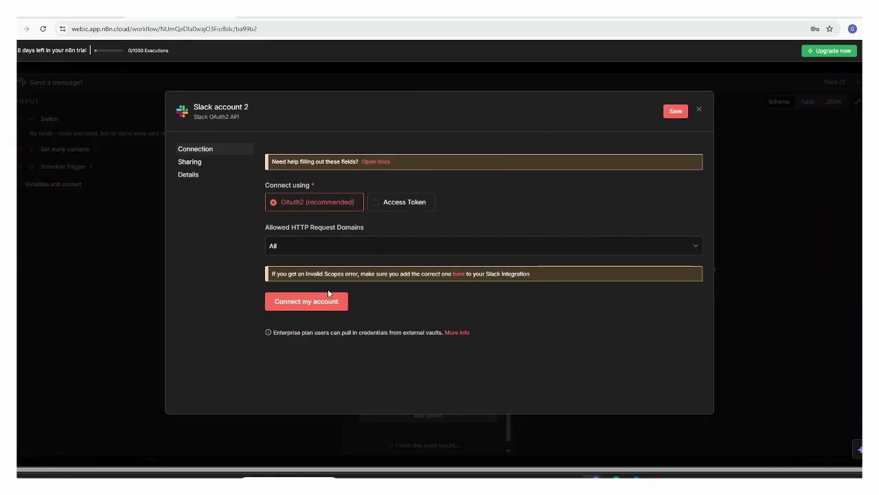
{"action": "left_click", "coordinate": [700, 110]}
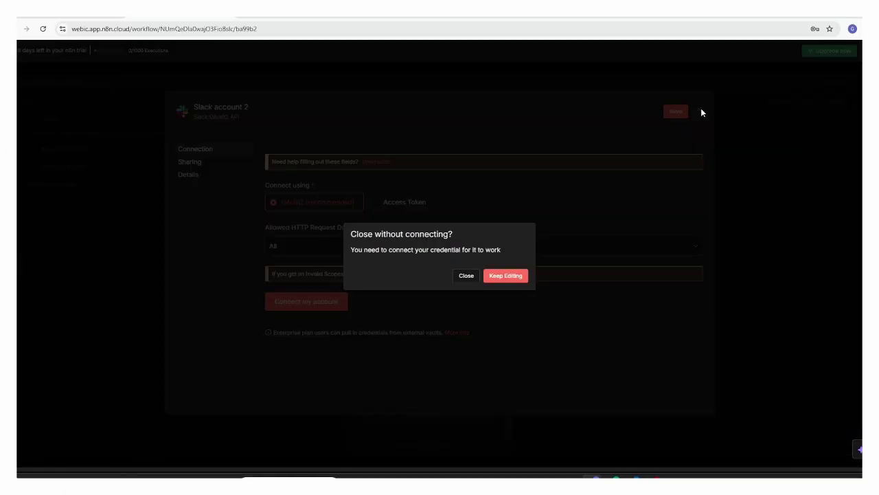
{"action": "left_click", "coordinate": [472, 276]}
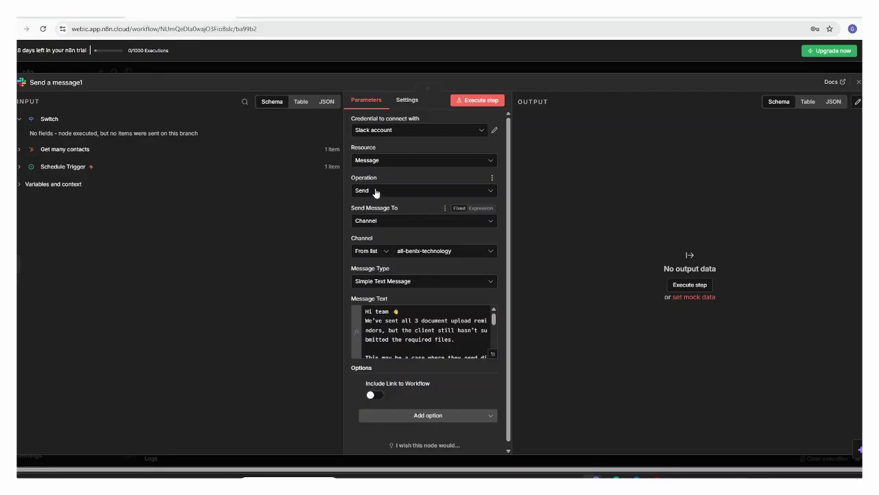
- Review the Slack node's Resource, Operation and Send Message To options
{"action": "left_click", "coordinate": [392, 163]}
{"action": "left_click", "coordinate": [392, 163]}
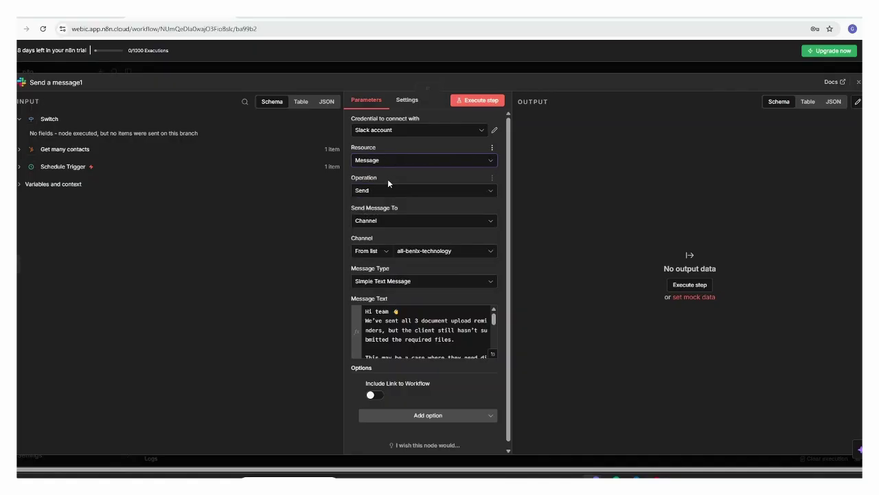
{"action": "left_click", "coordinate": [390, 195]}
{"action": "left_click", "coordinate": [391, 196]}
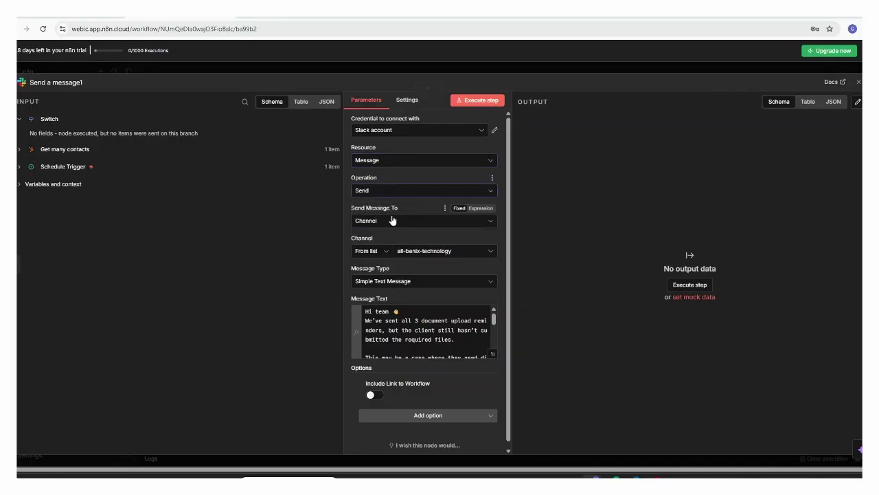
{"action": "left_click", "coordinate": [392, 222]}
{"action": "left_click", "coordinate": [393, 221]}
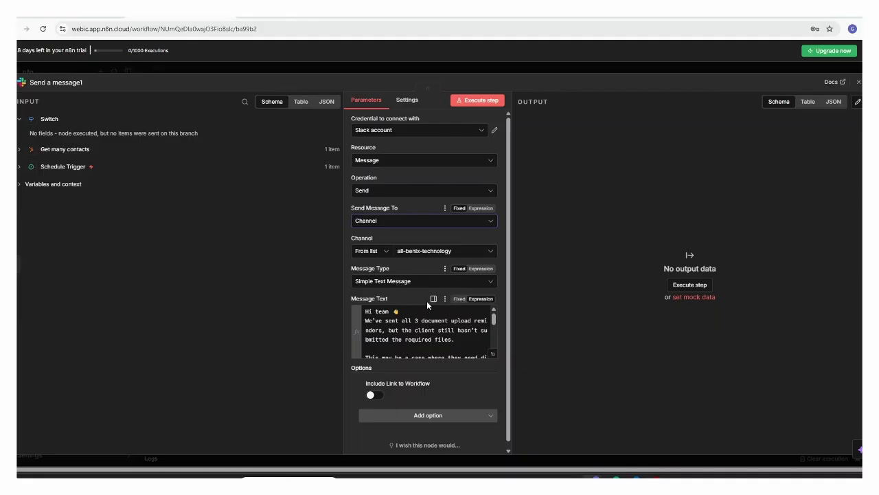
- Preview the Slack message text as Html and Text, then check the received email in Gmail
{"action": "left_click", "coordinate": [494, 356]}
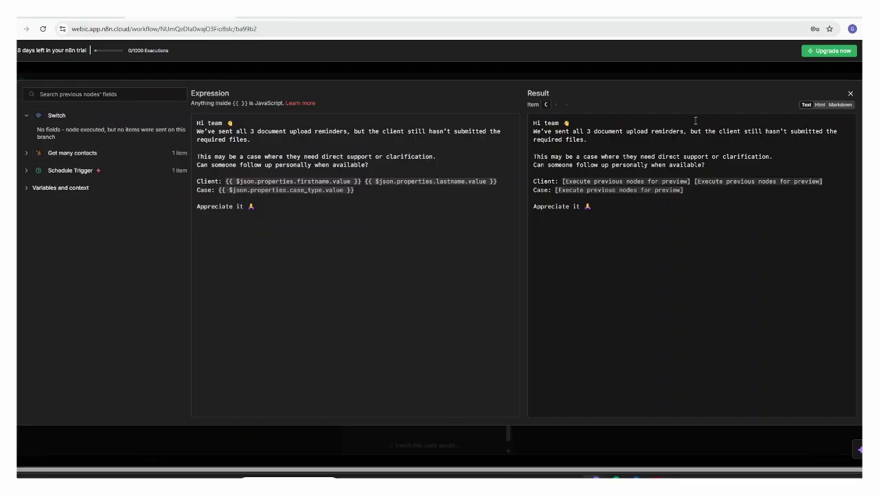
{"action": "left_click", "coordinate": [819, 105]}
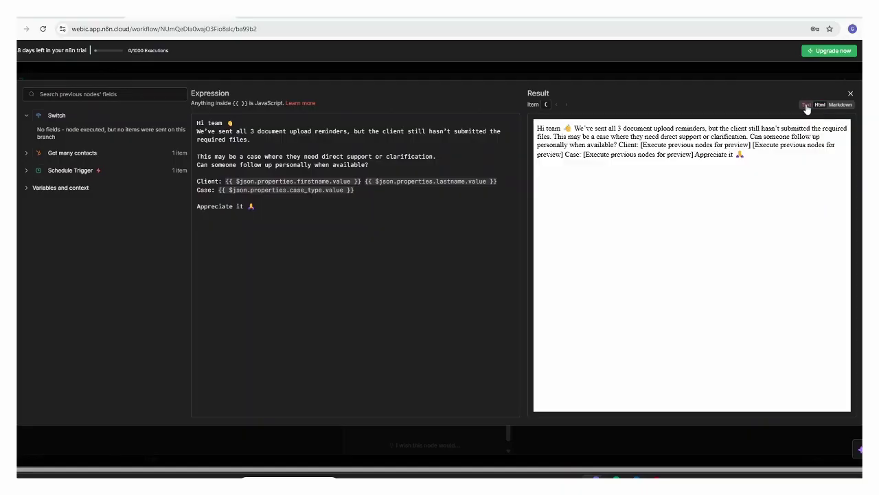
{"action": "left_click", "coordinate": [807, 105]}
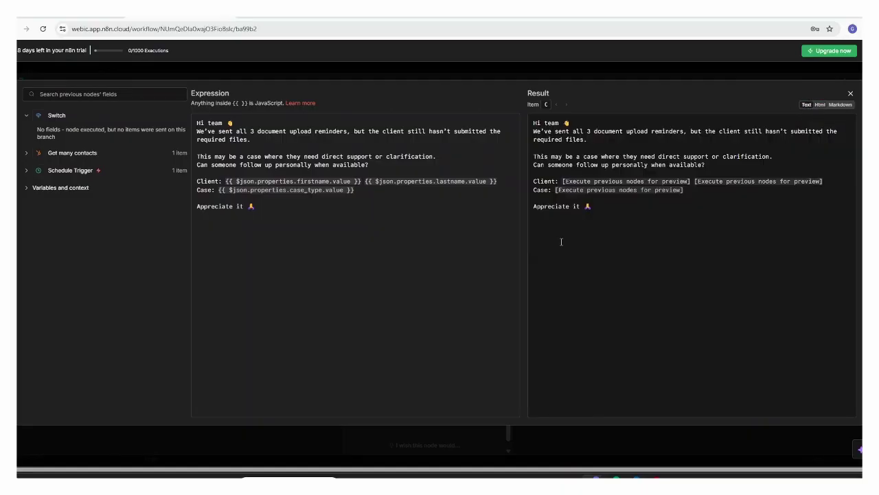
{"action": "left_click", "coordinate": [636, 479]}
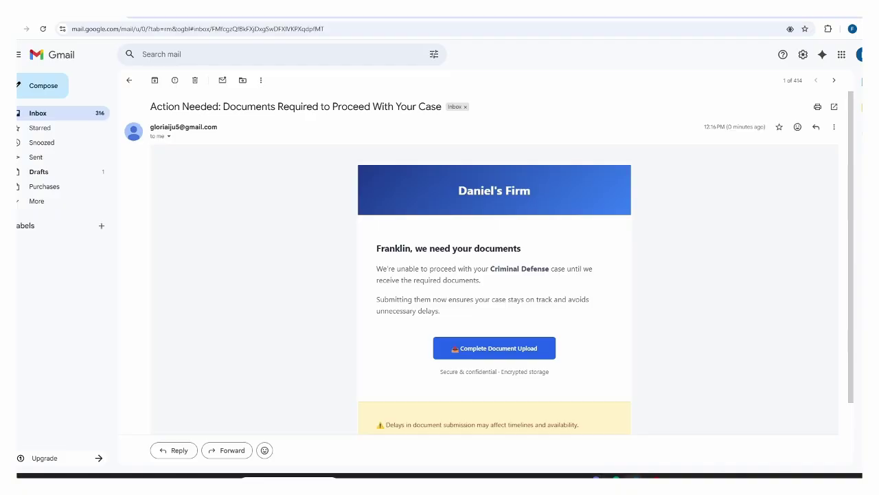
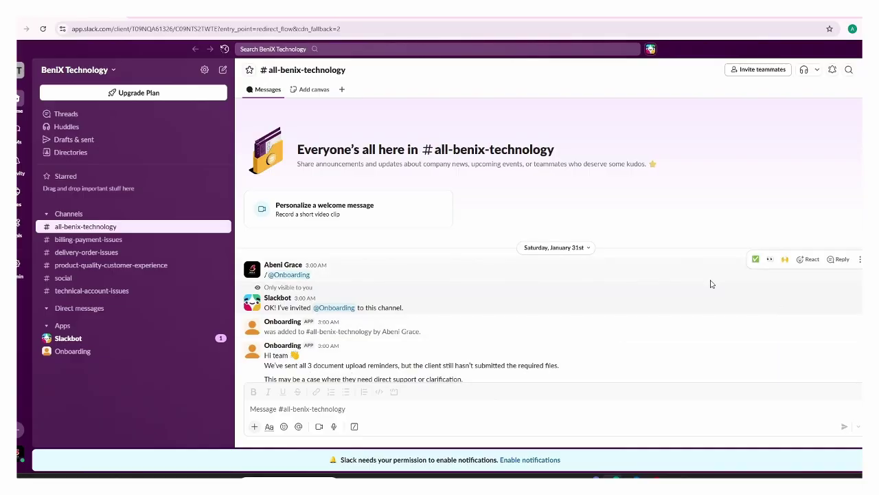
{"action": "scroll", "coordinate": [712, 283], "scroll_direction": "down", "scroll_amount": 2}
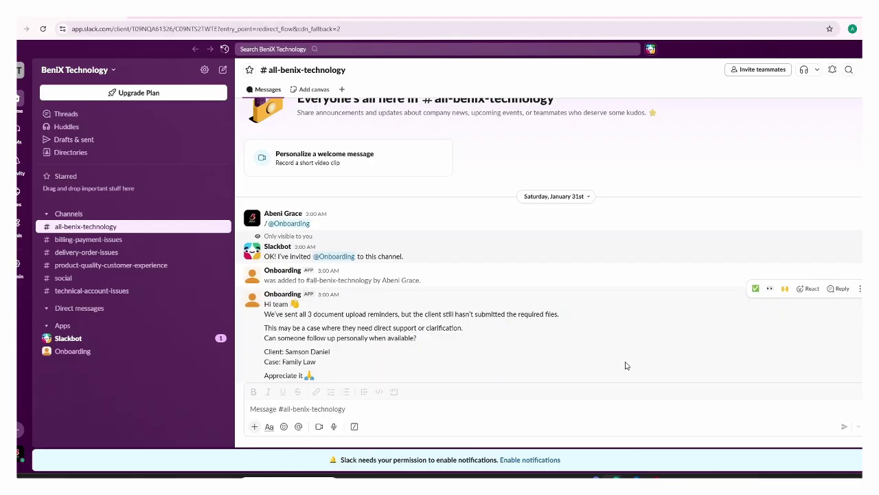
{"action": "mouse_move", "coordinate": [632, 477]}
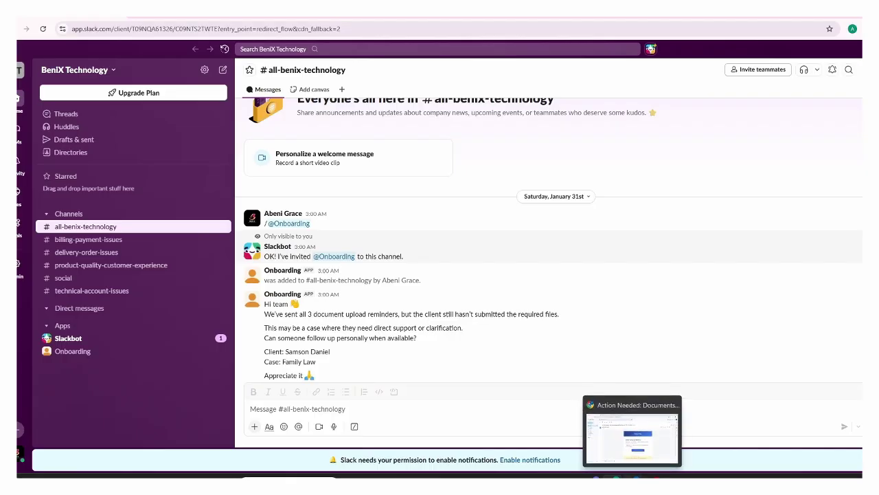